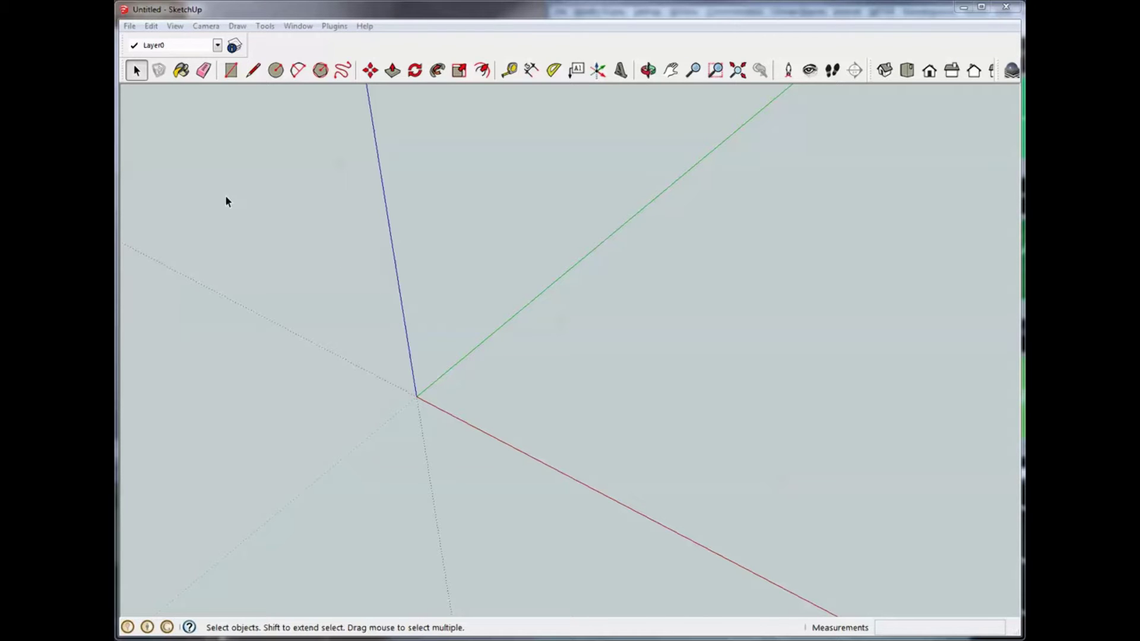
# Step: Open the 2500-AS-BUILT4.skp model from E Drive > sketchup junk via File > Open
pyautogui.click(130, 26)
pyautogui.click(152, 57)
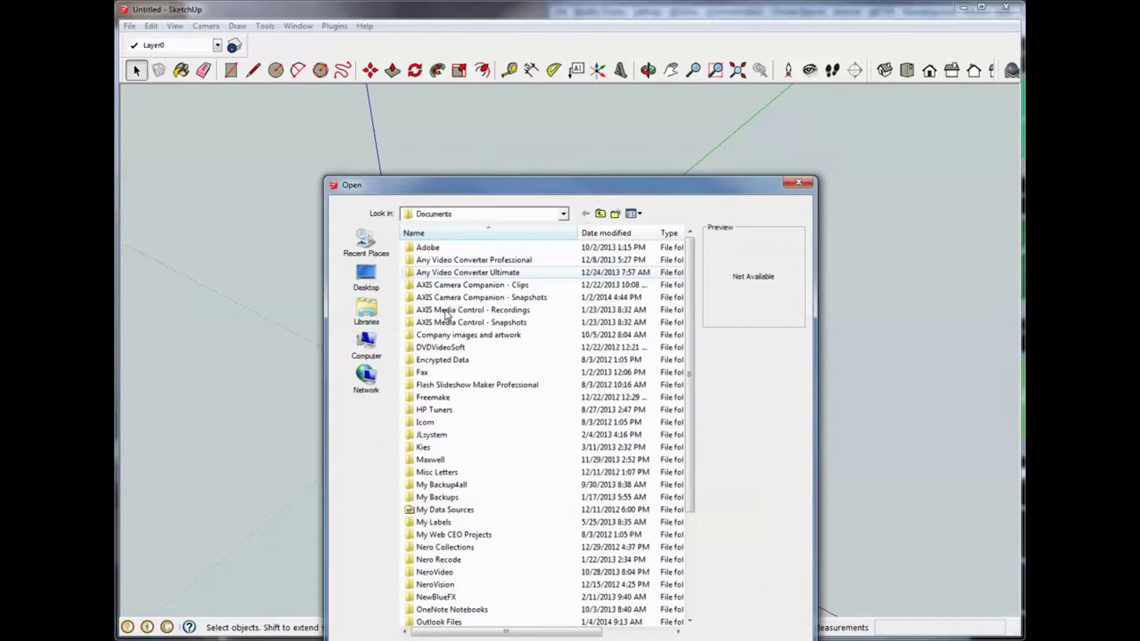
pyautogui.click(366, 343)
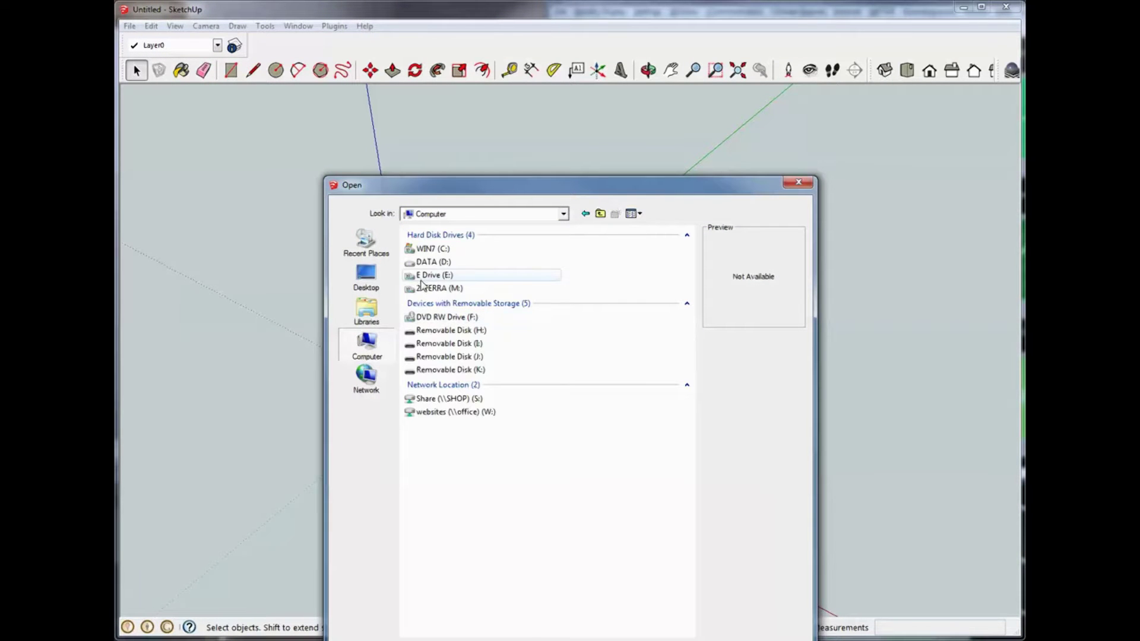
pyautogui.doubleClick(434, 275)
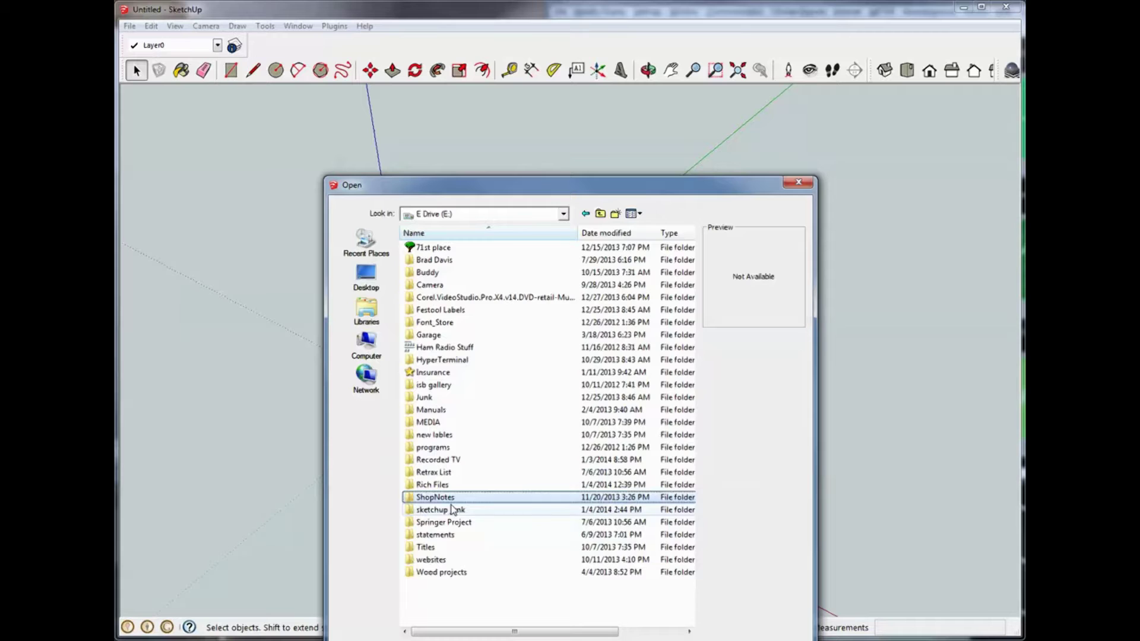
pyautogui.doubleClick(444, 509)
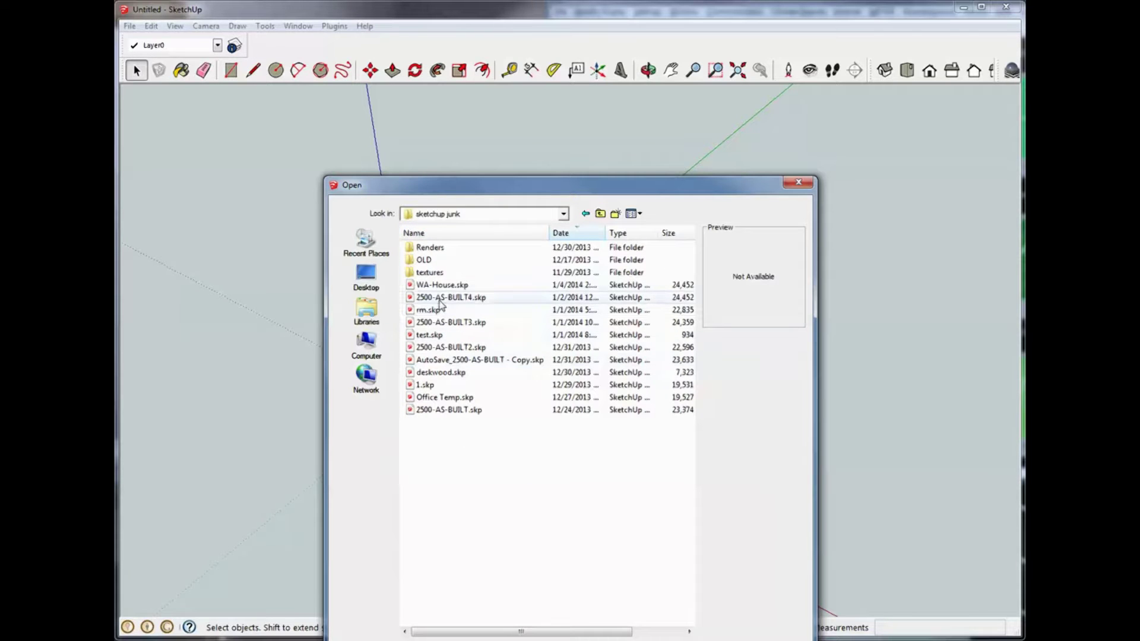
pyautogui.doubleClick(440, 297)
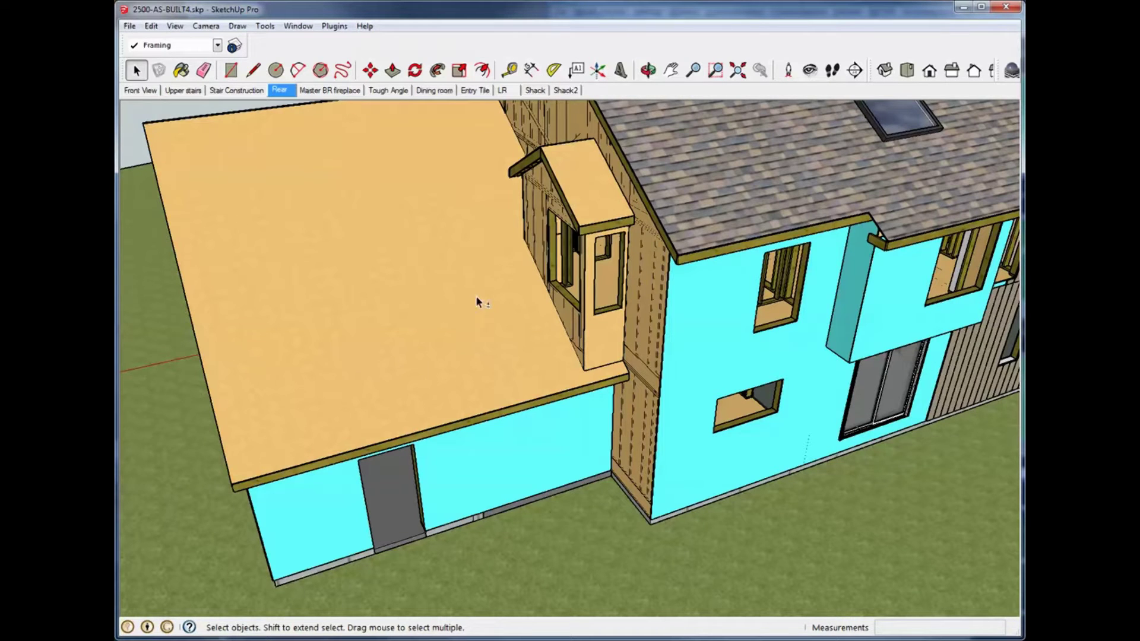
# Step: Orbit around the house over the roof, front wall, garage and gable end
pyautogui.scroll(-5, 483, 289)
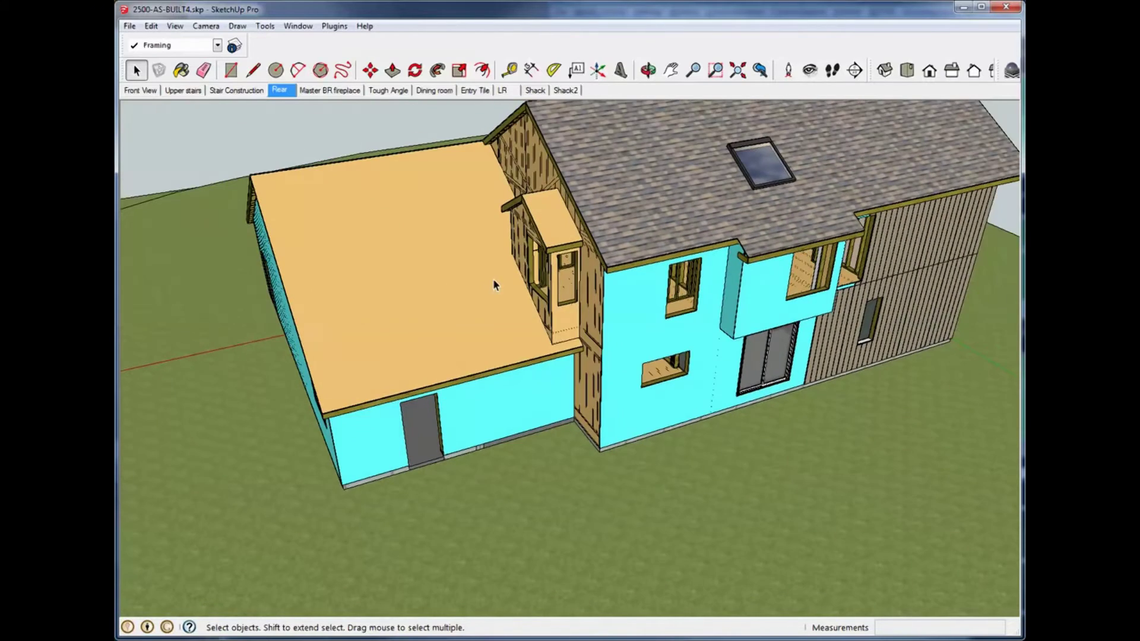
pyautogui.moveTo(493, 279); pyautogui.dragTo(562, 397, button='middle')
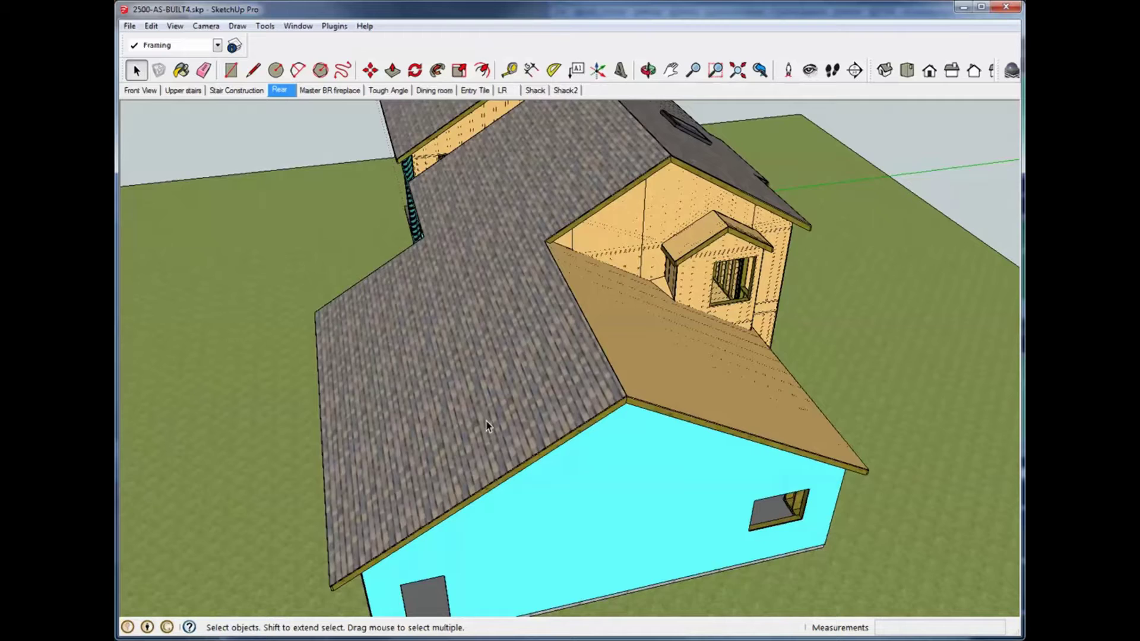
pyautogui.moveTo(570, 432); pyautogui.dragTo(871, 379, button='middle')
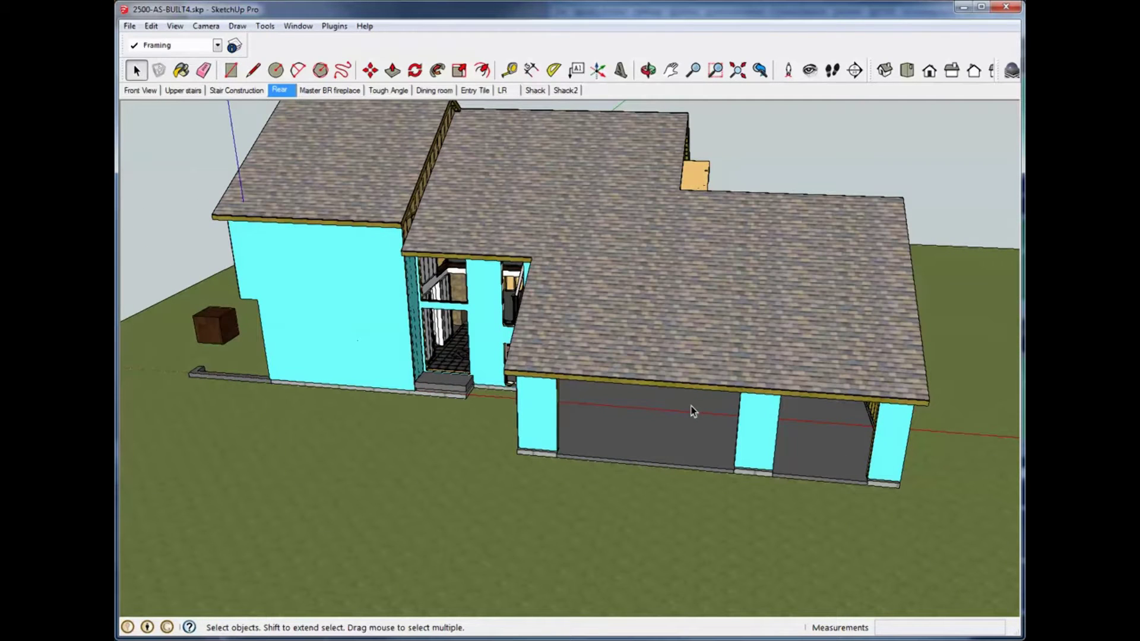
pyautogui.moveTo(587, 415); pyautogui.dragTo(612, 413, button='middle')
pyautogui.moveTo(445, 374); pyautogui.dragTo(428, 415, button='middle')
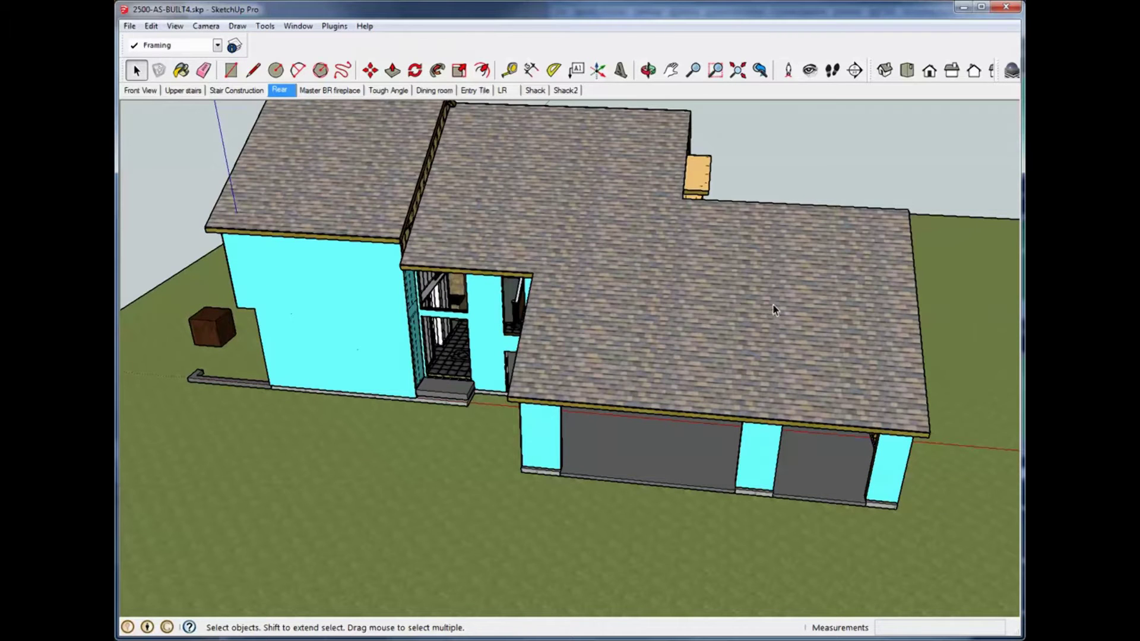
pyautogui.moveTo(775, 310); pyautogui.dragTo(361, 319, button='middle')
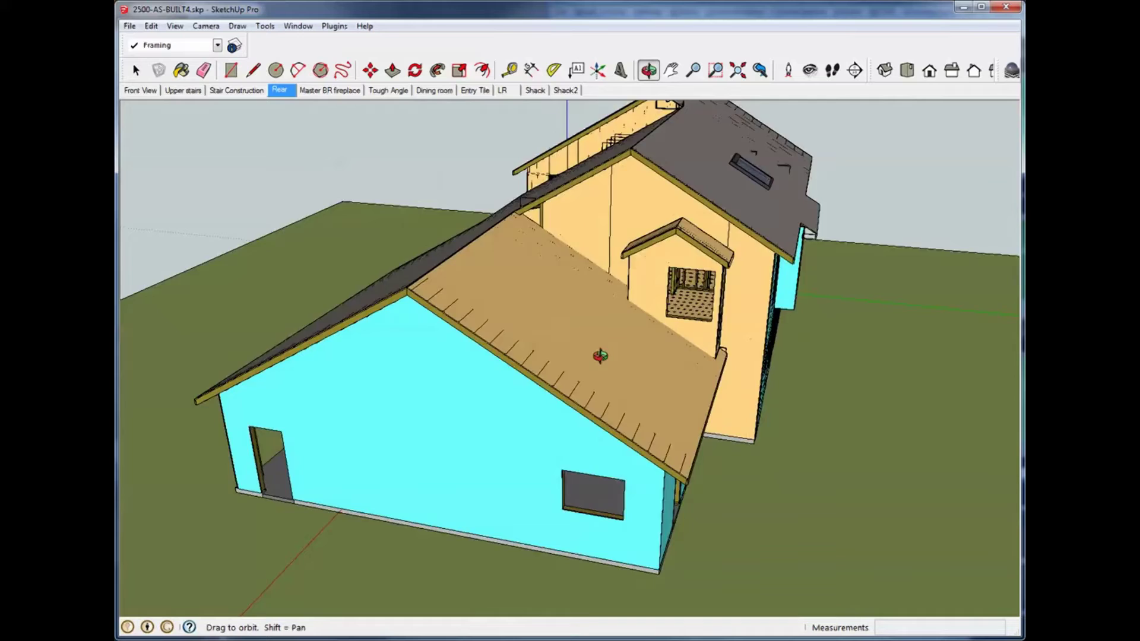
pyautogui.moveTo(603, 349); pyautogui.dragTo(470, 343, button='middle')
pyautogui.moveTo(683, 351); pyautogui.dragTo(469, 357, button='middle')
# Step: Zoom in and out, then orbit to a straight-on view of the rear wall and roof
pyautogui.scroll(2, 743, 421)
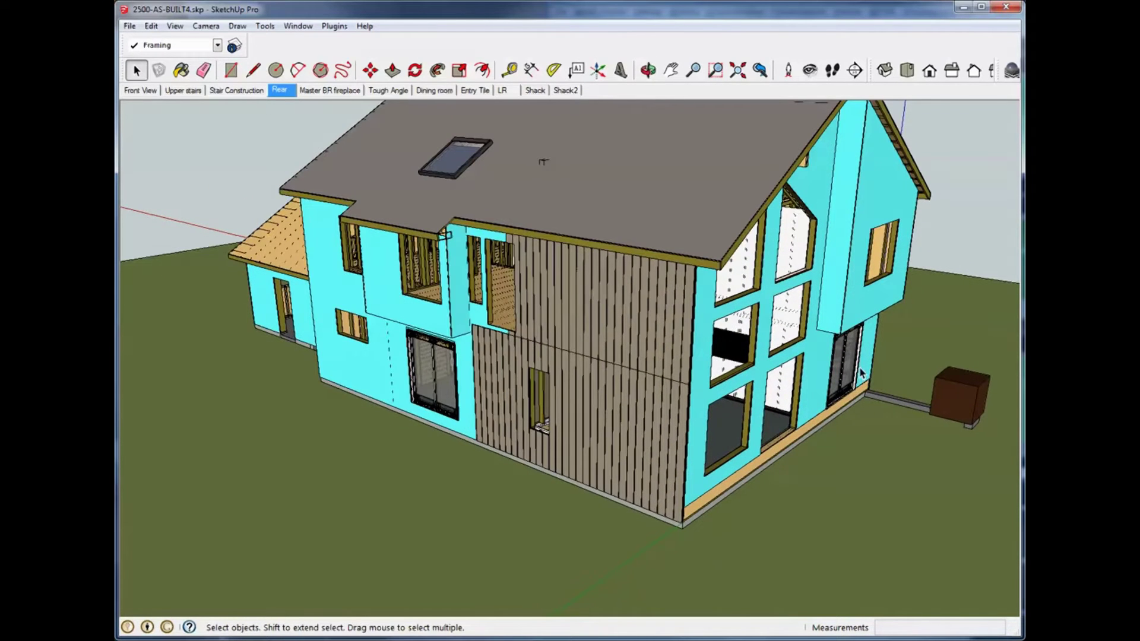
pyautogui.scroll(-3, 432, 139)
pyautogui.scroll(-1, 431, 284)
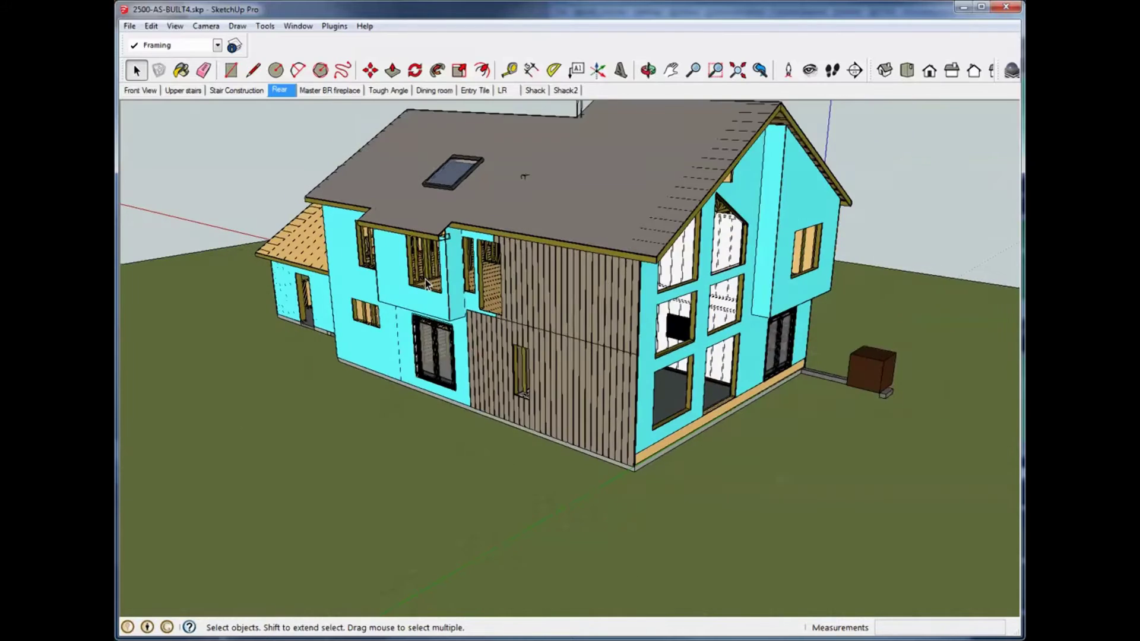
pyautogui.scroll(2, 431, 284)
pyautogui.scroll(-1, 632, 314)
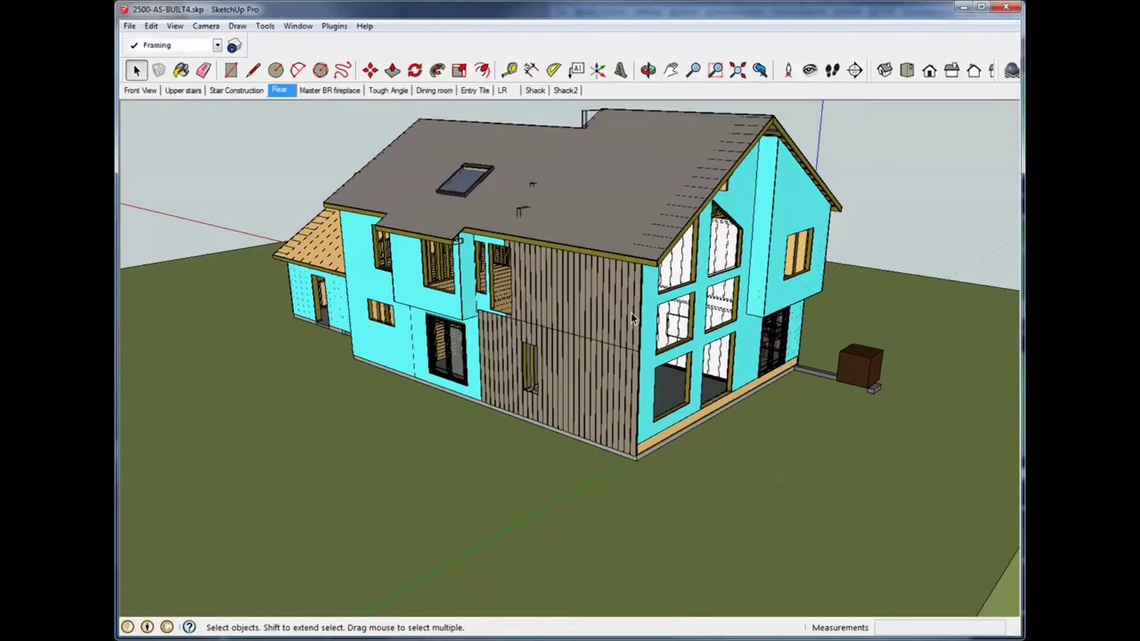
pyautogui.scroll(4, 631, 313)
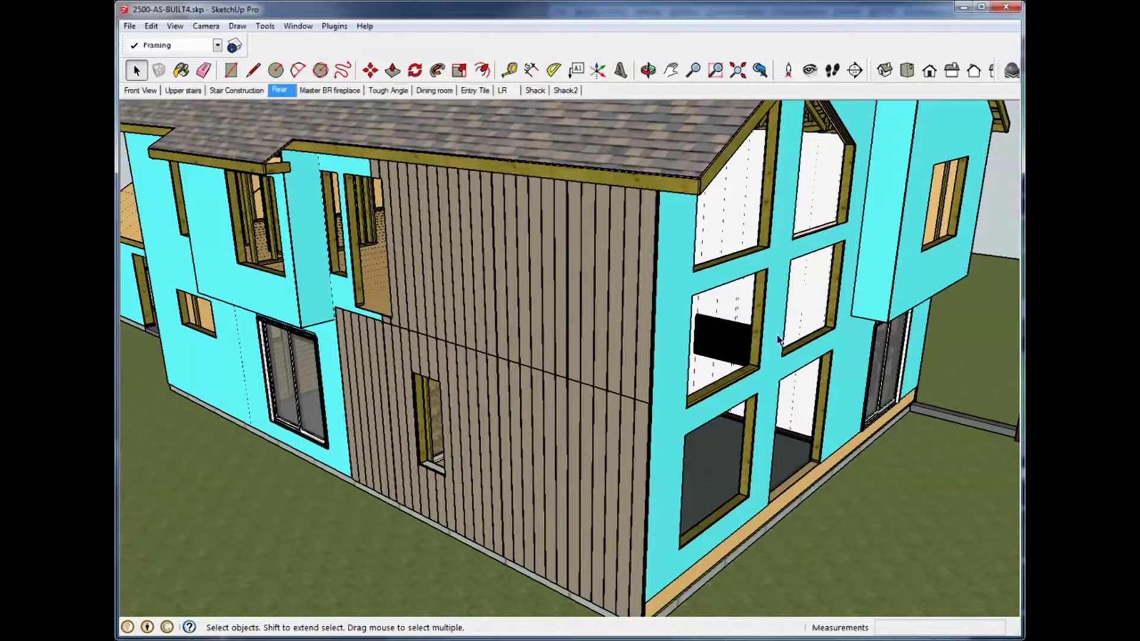
pyautogui.scroll(-5, 451, 375)
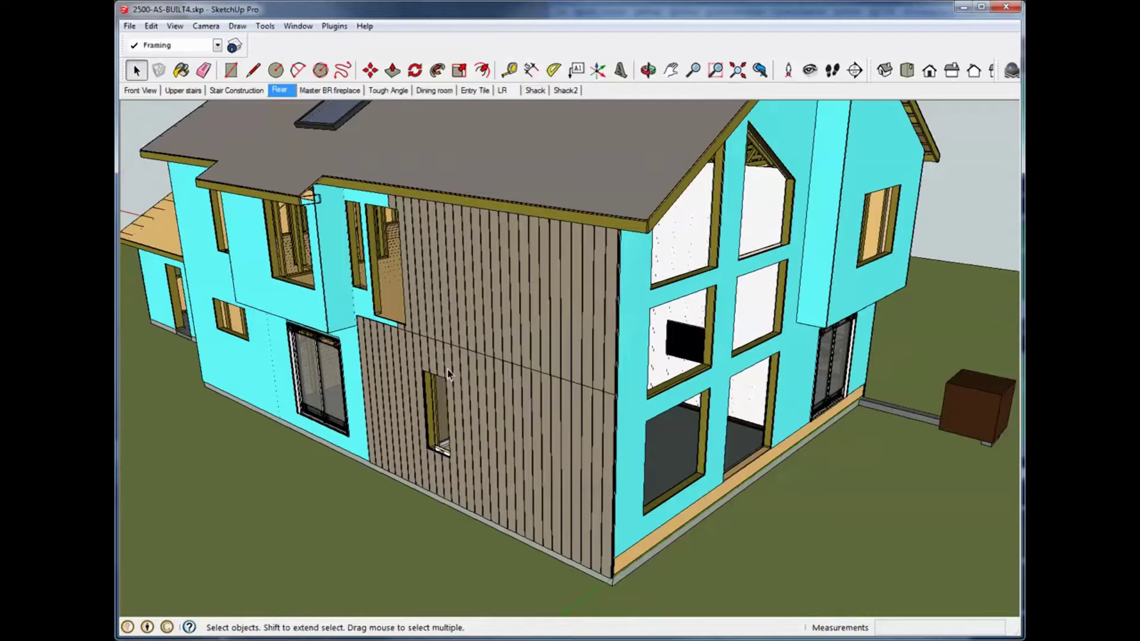
pyautogui.middleClick(449, 369)
pyautogui.moveTo(449, 370); pyautogui.dragTo(487, 389, button='middle')
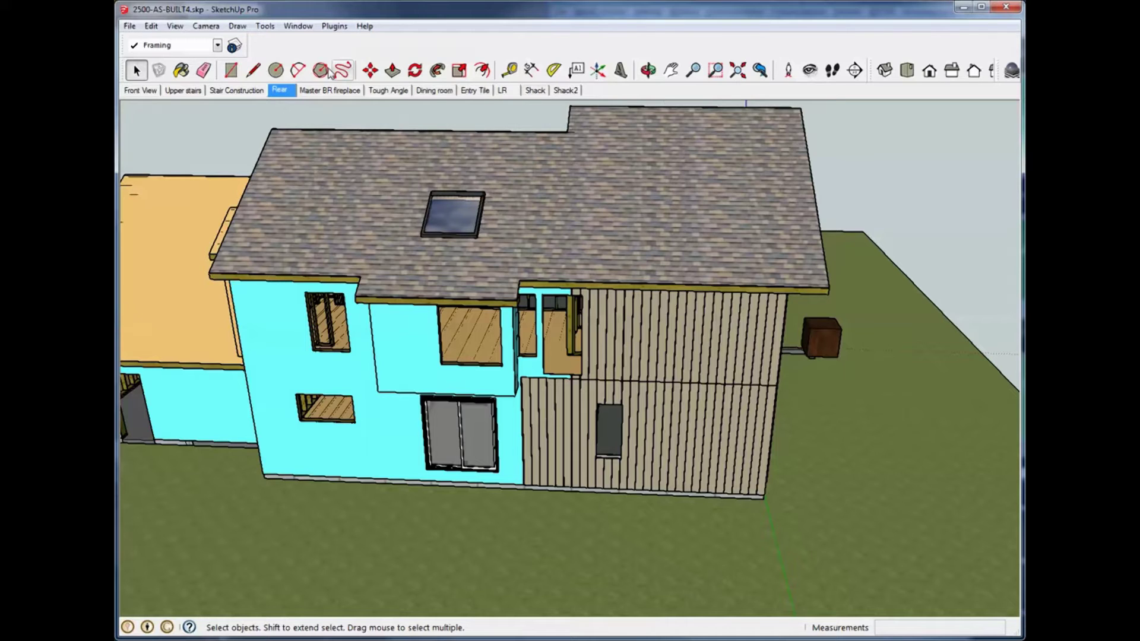
# Step: Show the Layers and Scenes panels, stretching the Scenes list to show every scene from Front View
pyautogui.click(333, 26)
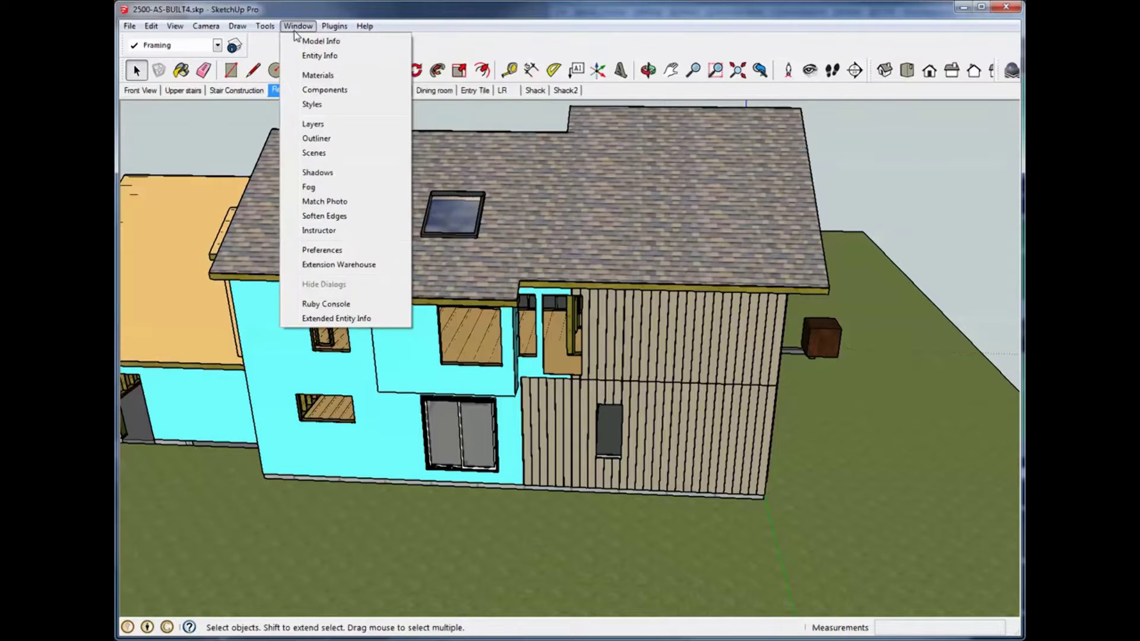
pyautogui.click(325, 125)
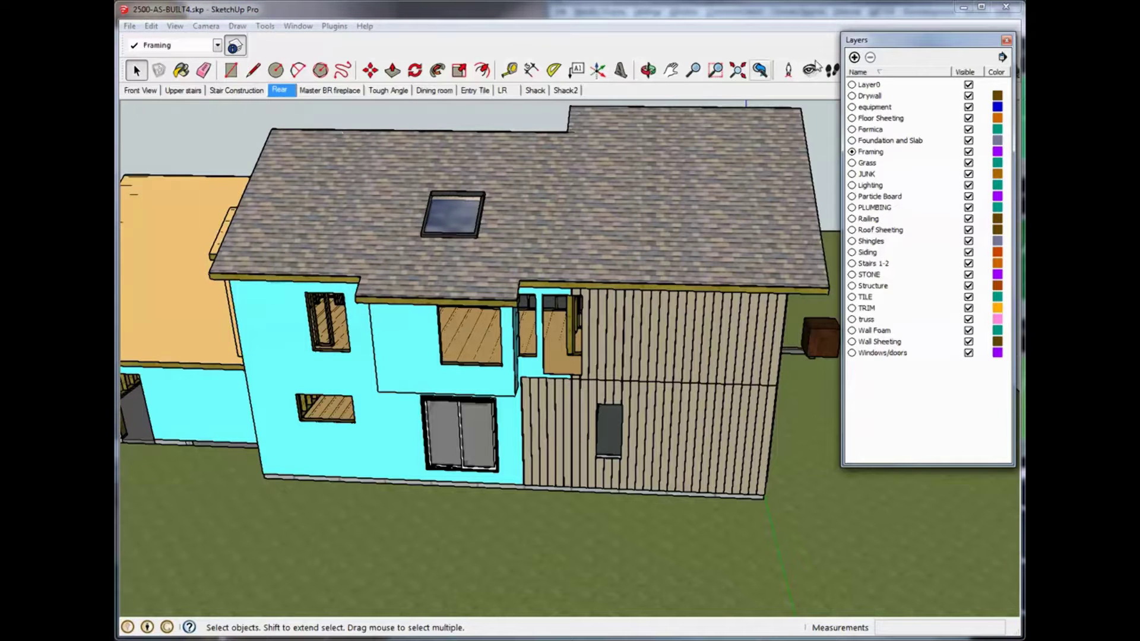
pyautogui.click(305, 29)
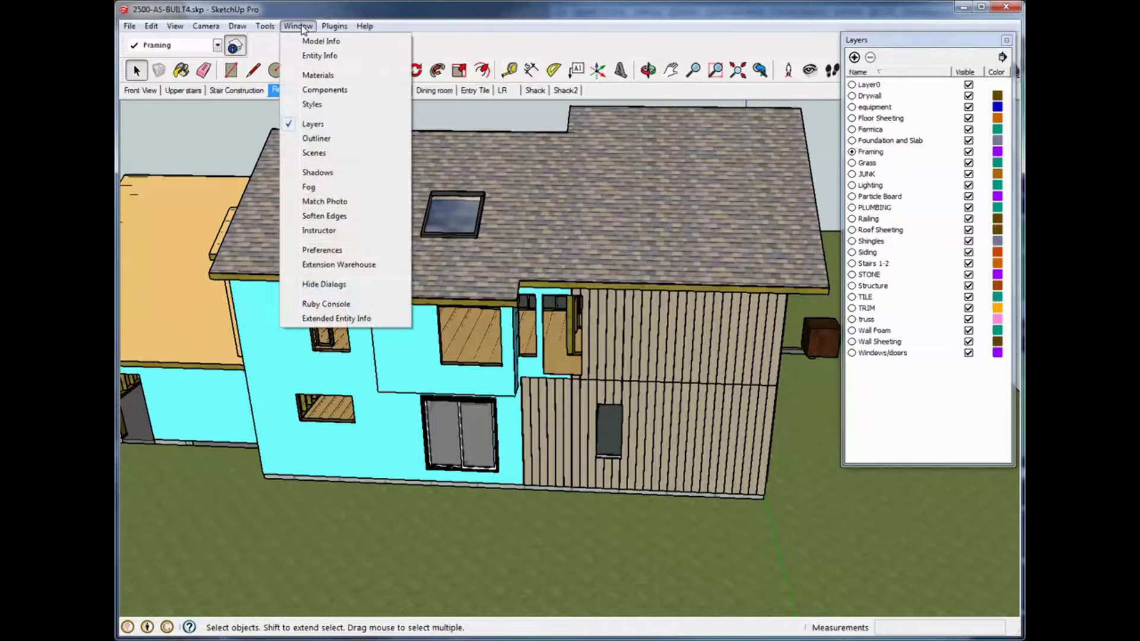
pyautogui.click(314, 153)
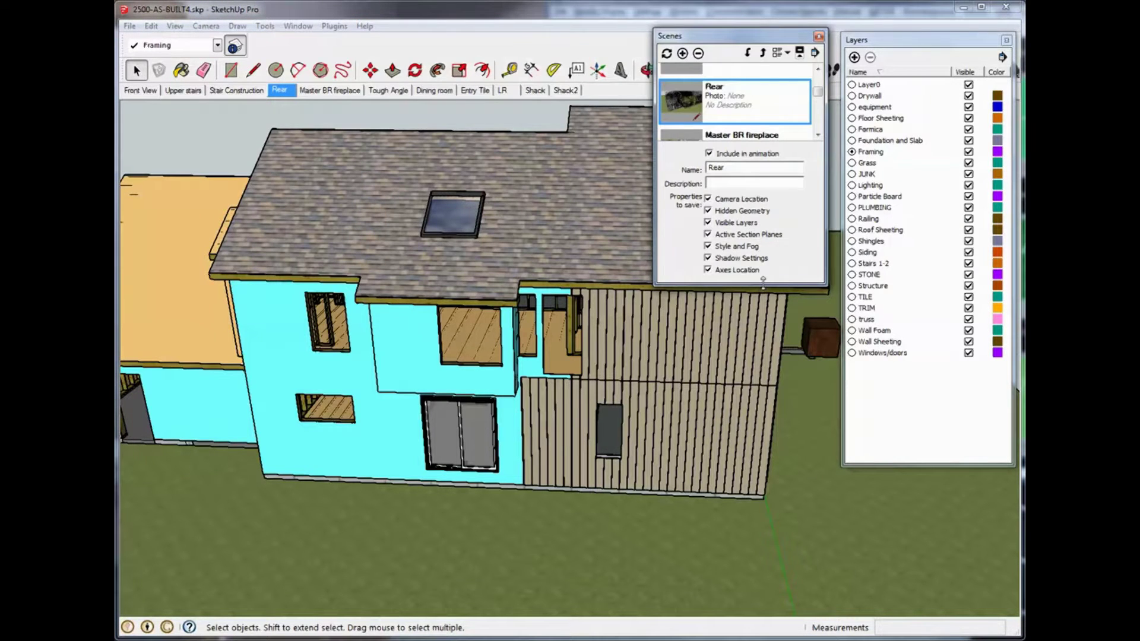
pyautogui.moveTo(763, 284); pyautogui.dragTo(764, 621)
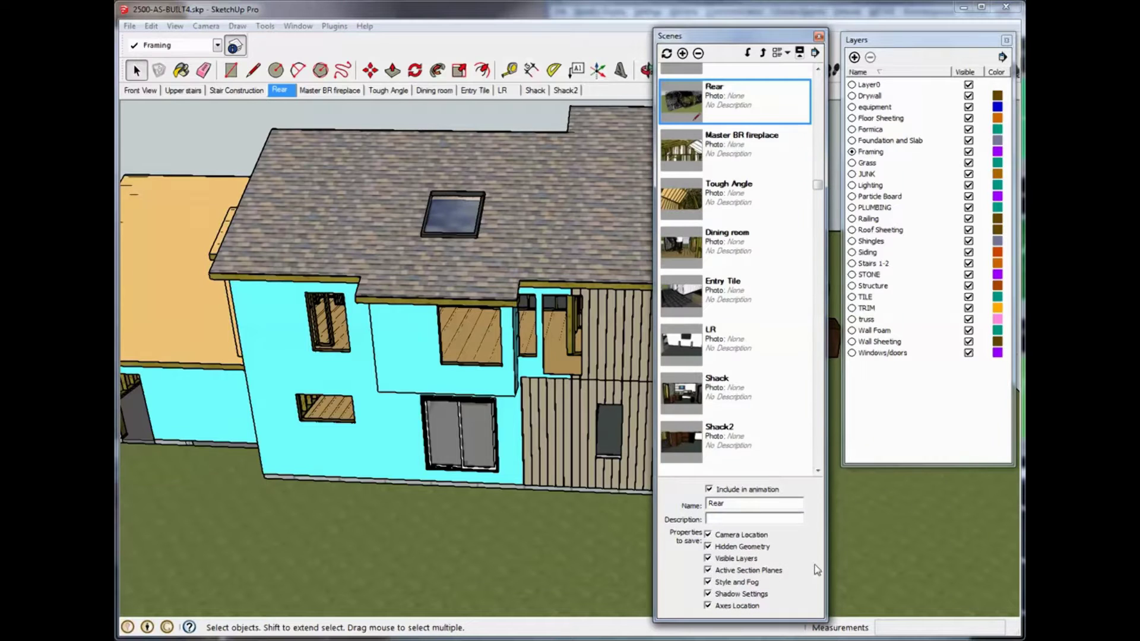
pyautogui.click(818, 68)
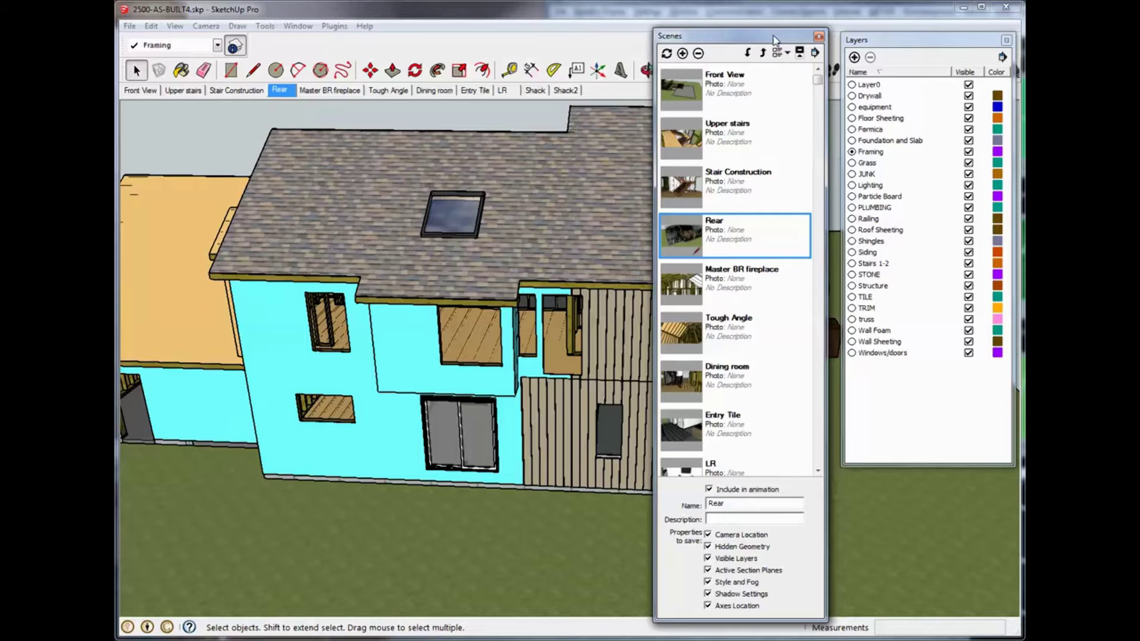
# Step: Roll up the Scenes panel, move it aside, raise the Layers panel, and orbit to a higher view
pyautogui.click(774, 40)
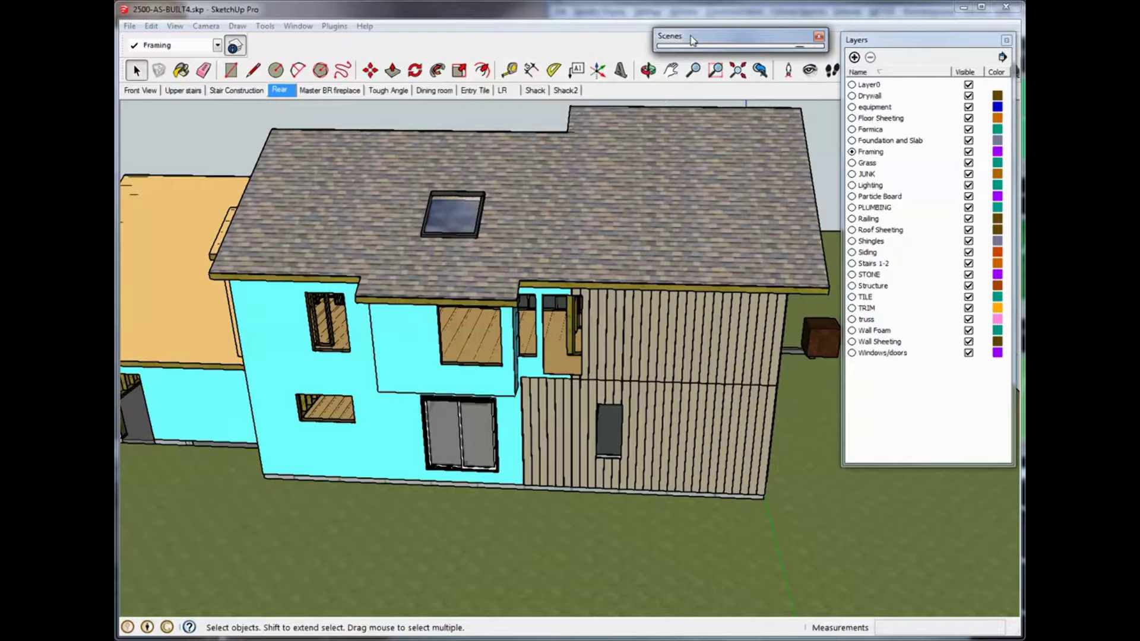
pyautogui.moveTo(692, 35)
pyautogui.mouseDown()
pyautogui.moveTo(675, 37)
pyautogui.moveTo(253, 408)
pyautogui.moveTo(286, 575)
pyautogui.moveTo(221, 579)
pyautogui.moveTo(553, 546)
pyautogui.moveTo(1080, 520)
pyautogui.moveTo(571, 243)
pyautogui.moveTo(667, 51)
pyautogui.moveTo(699, 33)
pyautogui.mouseUp()
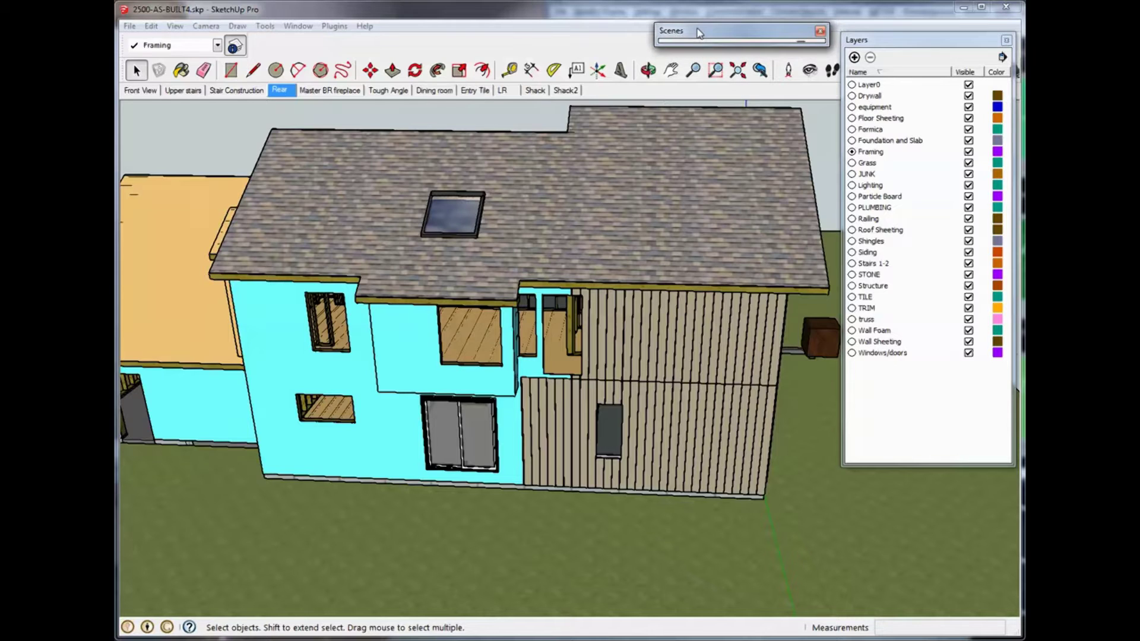
pyautogui.moveTo(862, 41); pyautogui.dragTo(864, 36)
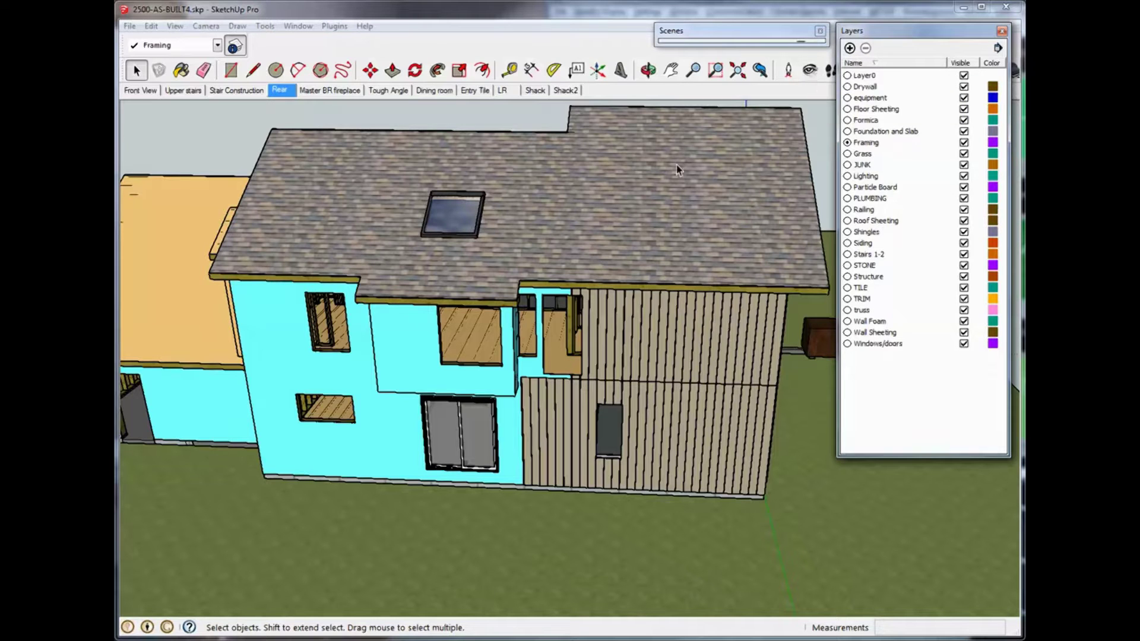
pyautogui.moveTo(494, 372); pyautogui.dragTo(556, 371, button='middle')
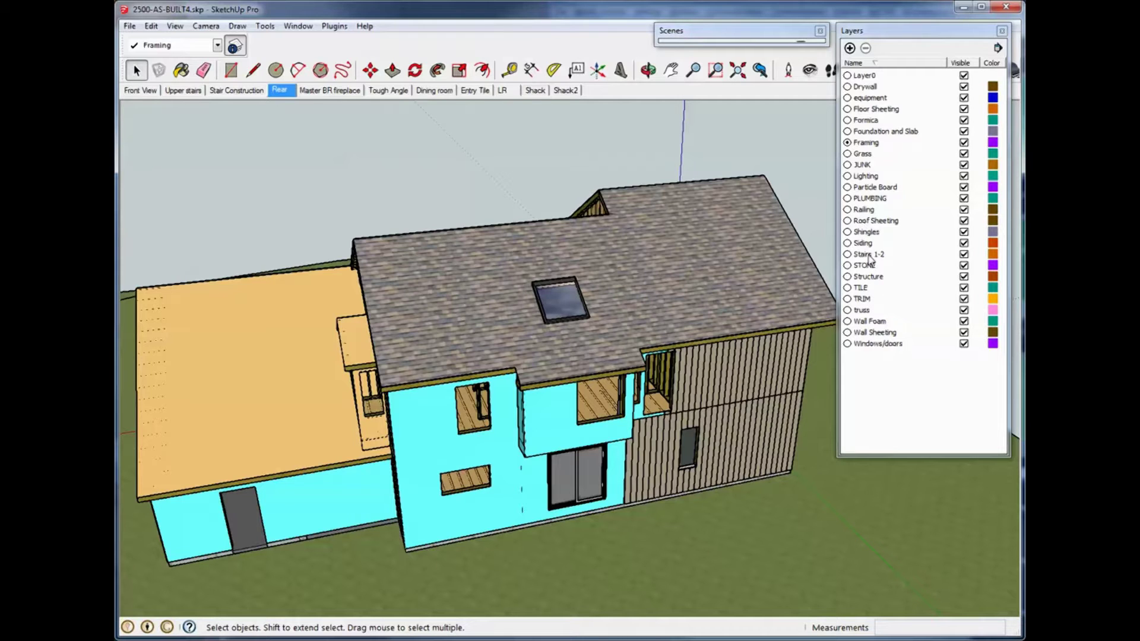
# Step: Make truss the current layer in place of Framing
pyautogui.click(847, 311)
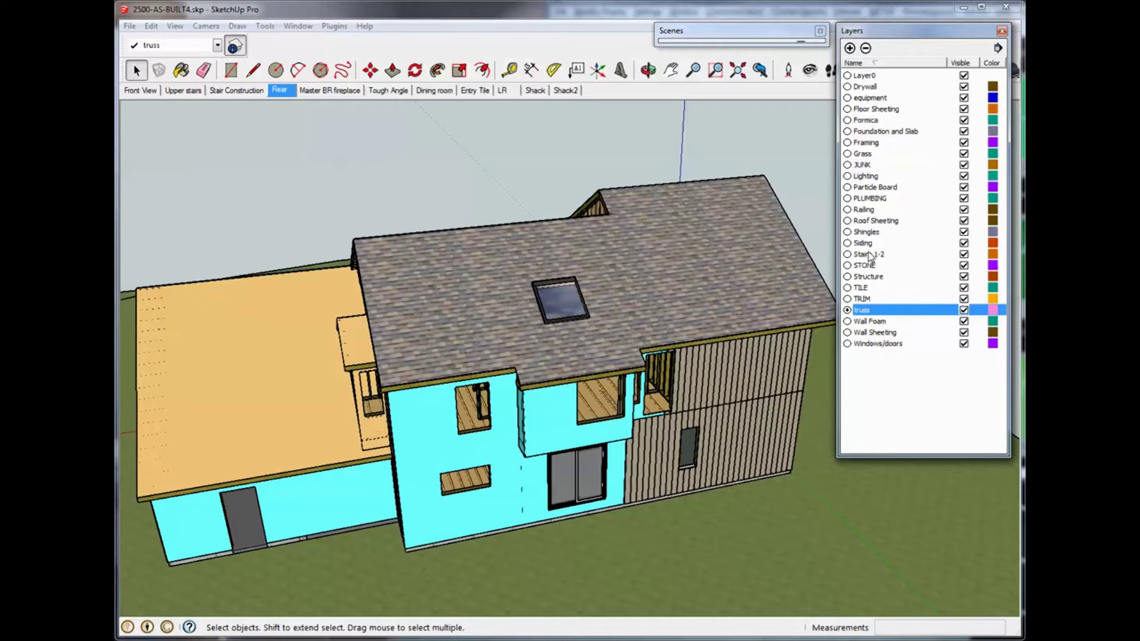
# Step: Hide the Shingles and Windows/doors layers, exposing the roof sheathing
pyautogui.click(964, 232)
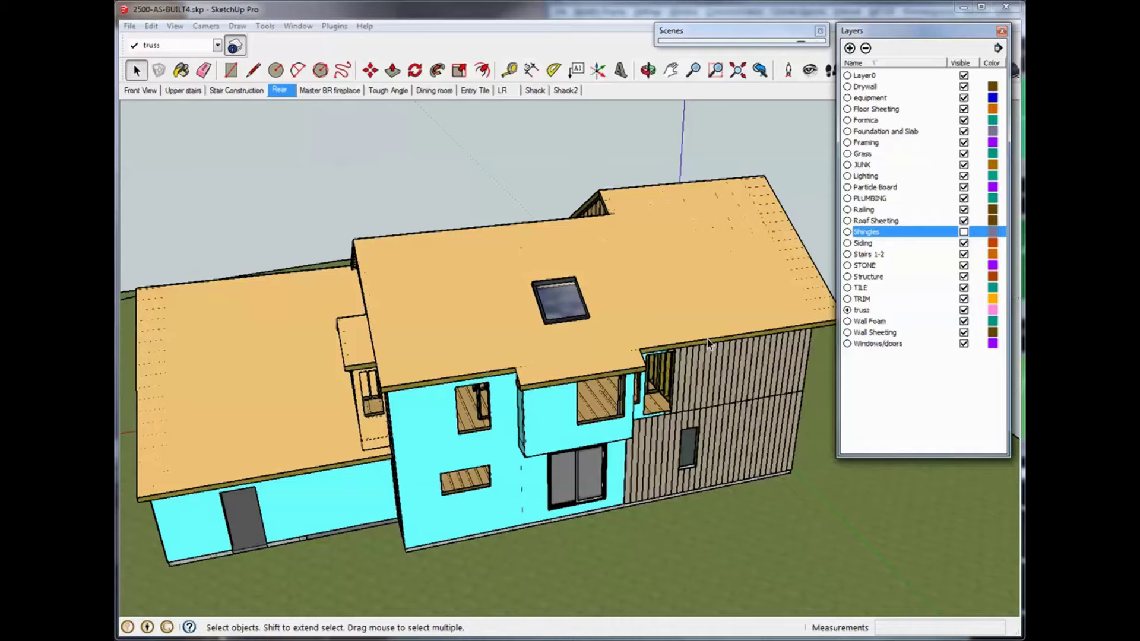
pyautogui.click(965, 345)
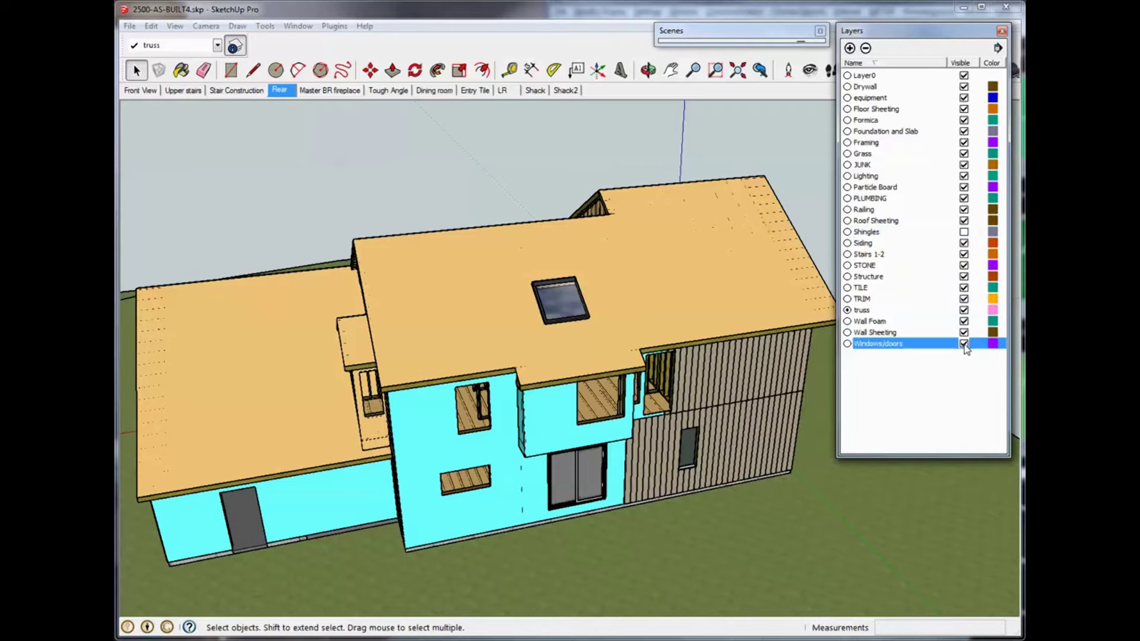
pyautogui.click(964, 345)
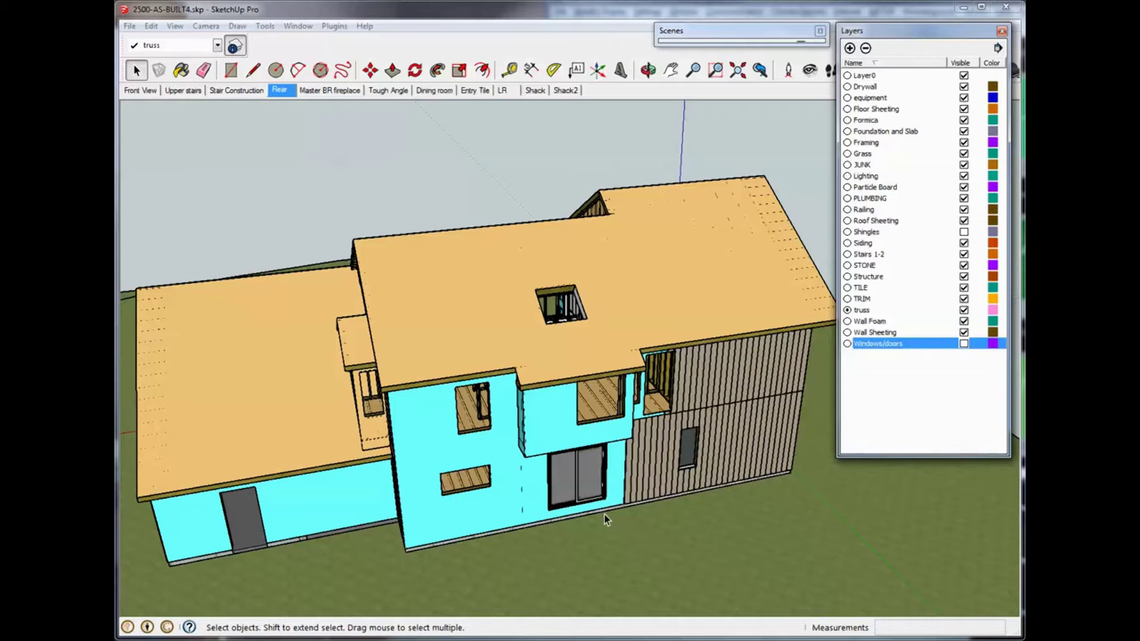
# Step: Select the rear sliding door and check its layer in the Layer dropdown without changing it
pyautogui.click(580, 469)
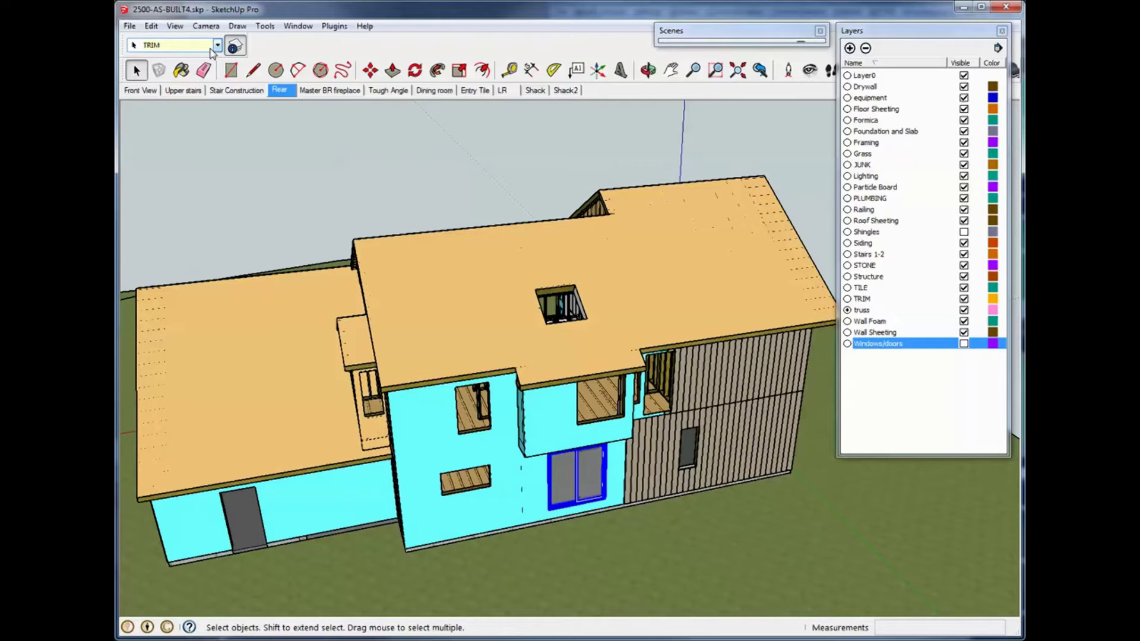
pyautogui.click(217, 45)
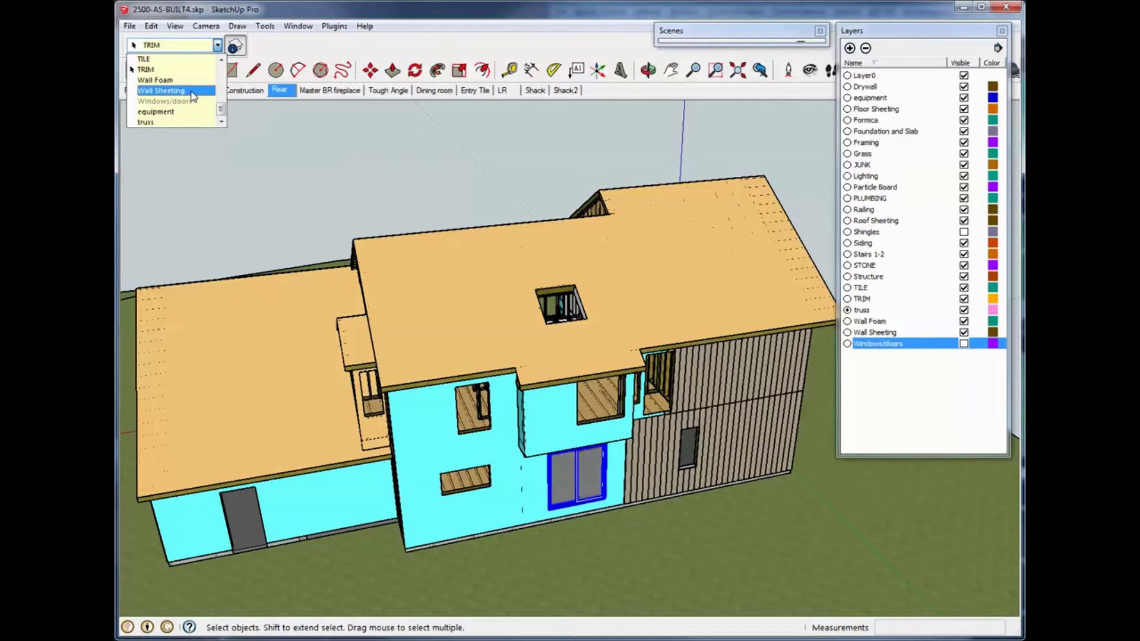
pyautogui.scroll(6, 188, 92)
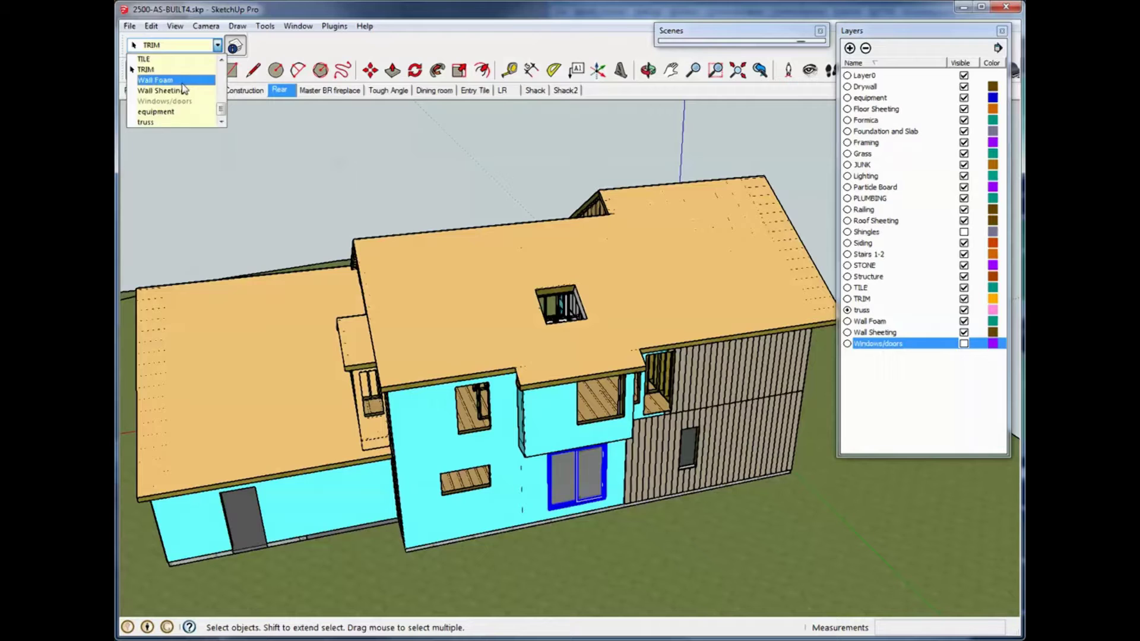
pyautogui.scroll(-6, 185, 98)
pyautogui.click(378, 47)
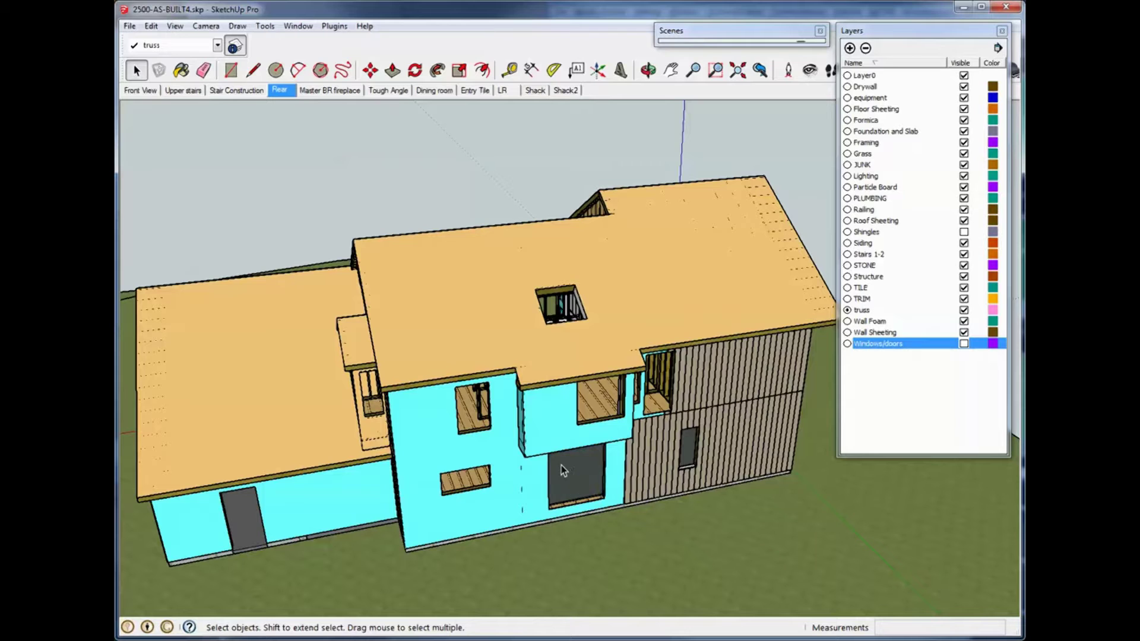
# Step: Orbit above the roof and hide the Roof Sheeting layer to expose the trusses
pyautogui.press('o')
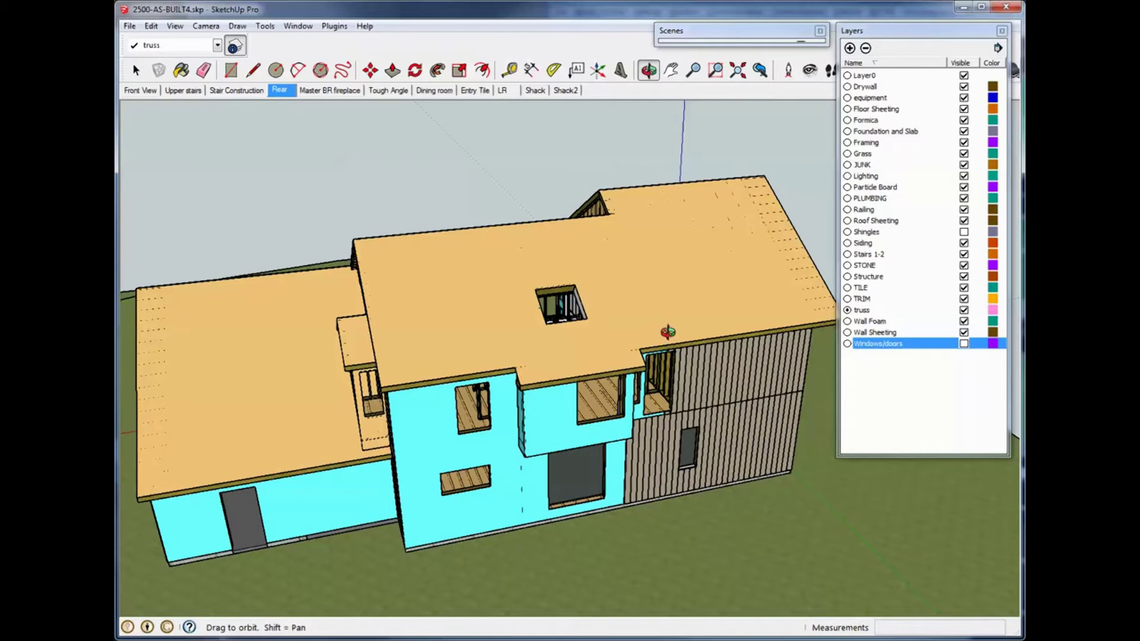
pyautogui.moveTo(668, 332); pyautogui.dragTo(692, 347)
pyautogui.press('space')
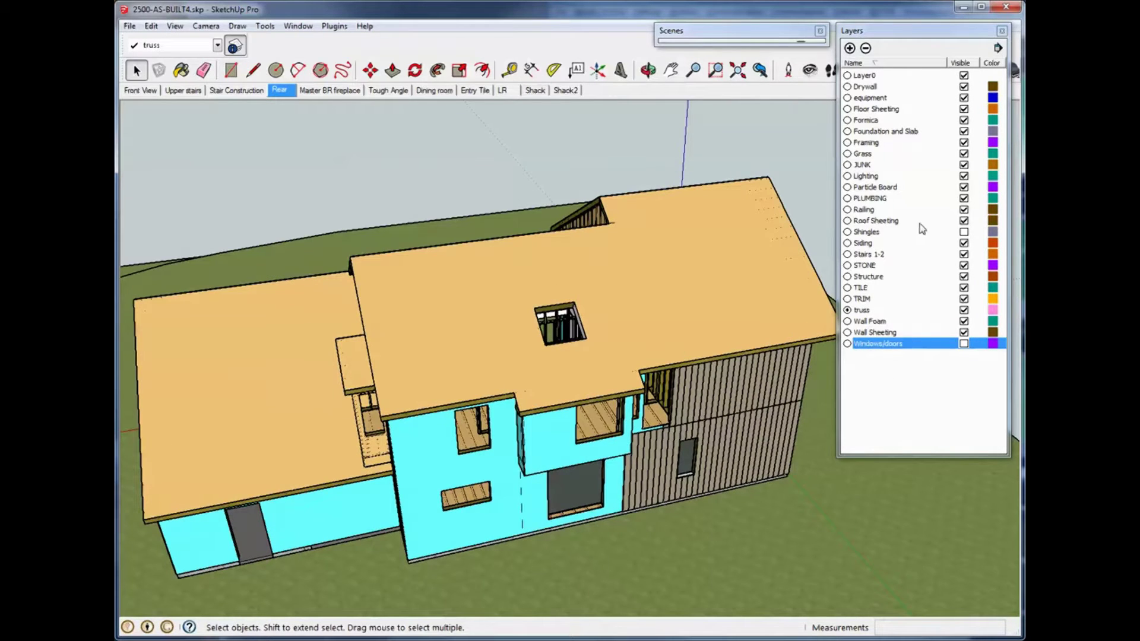
pyautogui.click(963, 220)
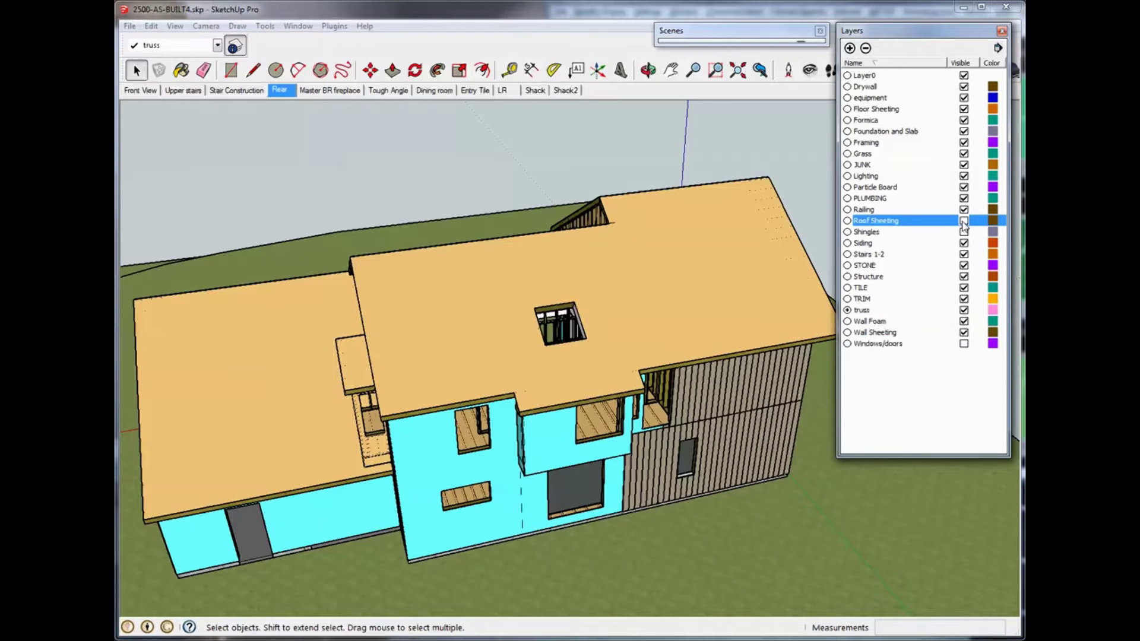
pyautogui.click(964, 231)
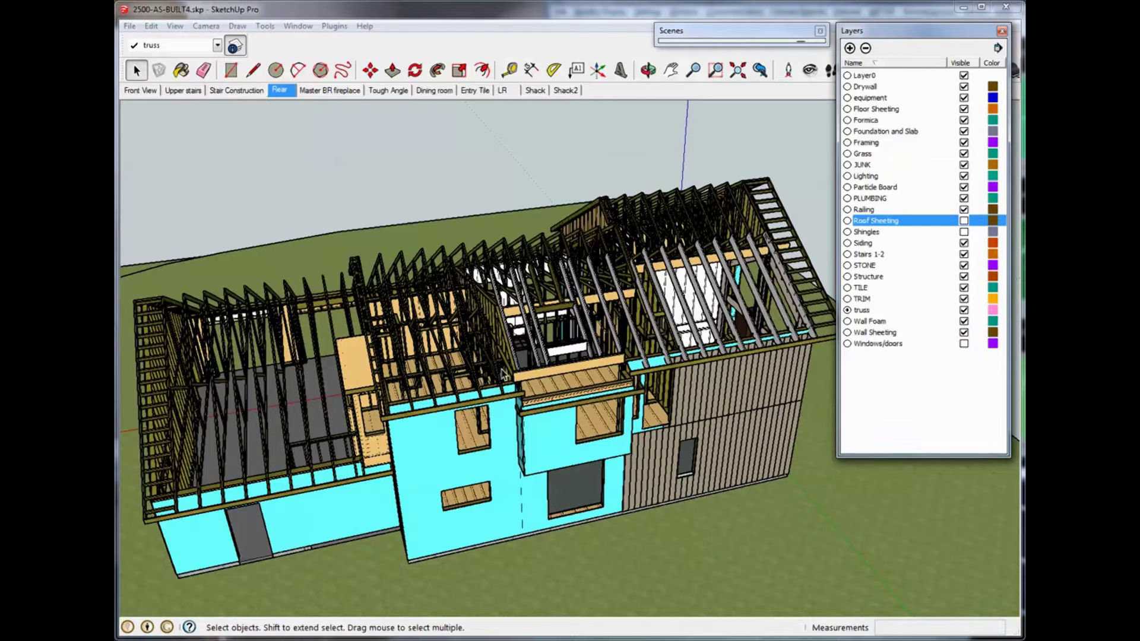
# Step: Orbit around the exposed trusses, then hide the JUNK layer
pyautogui.click(604, 313)
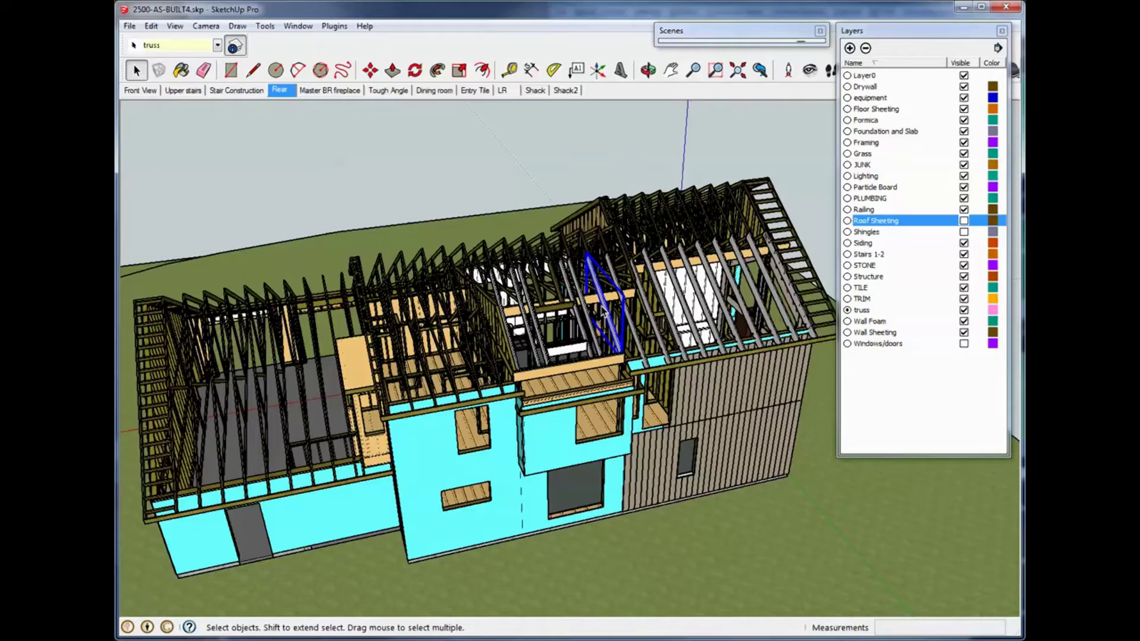
pyautogui.scroll(5, 604, 313)
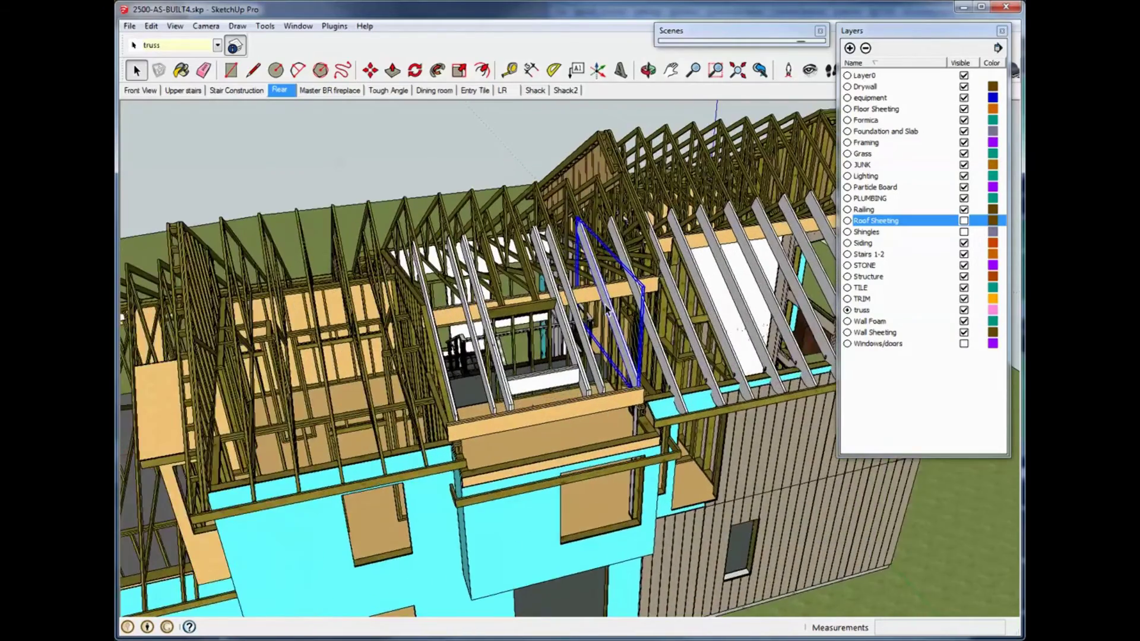
pyautogui.moveTo(607, 310); pyautogui.dragTo(553, 357, button='middle')
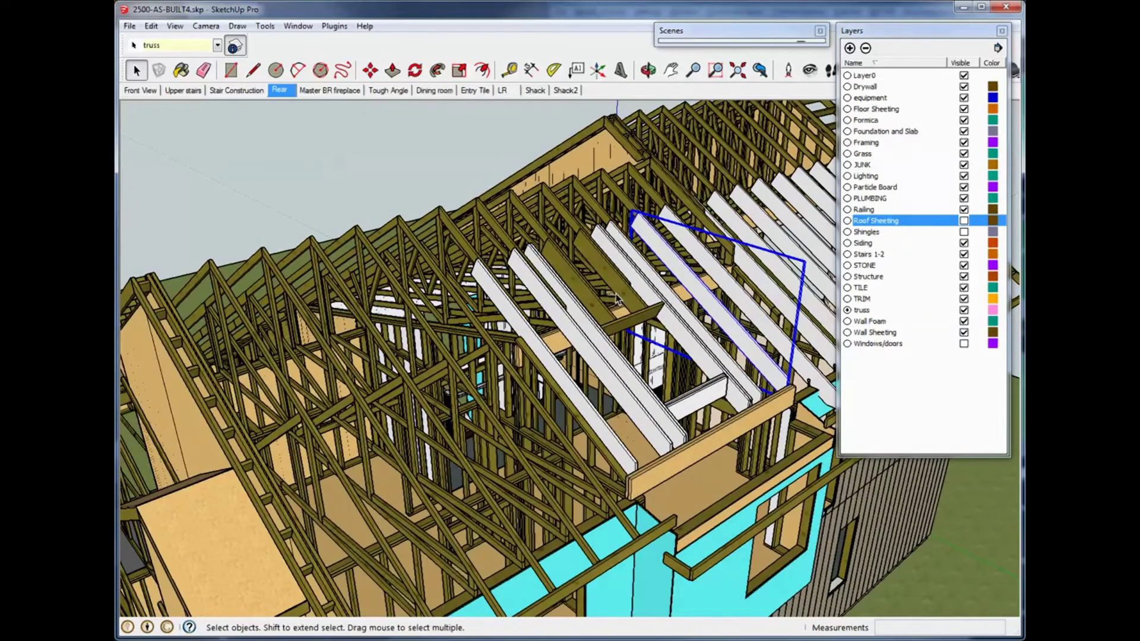
pyautogui.moveTo(660, 306); pyautogui.dragTo(898, 297, button='middle')
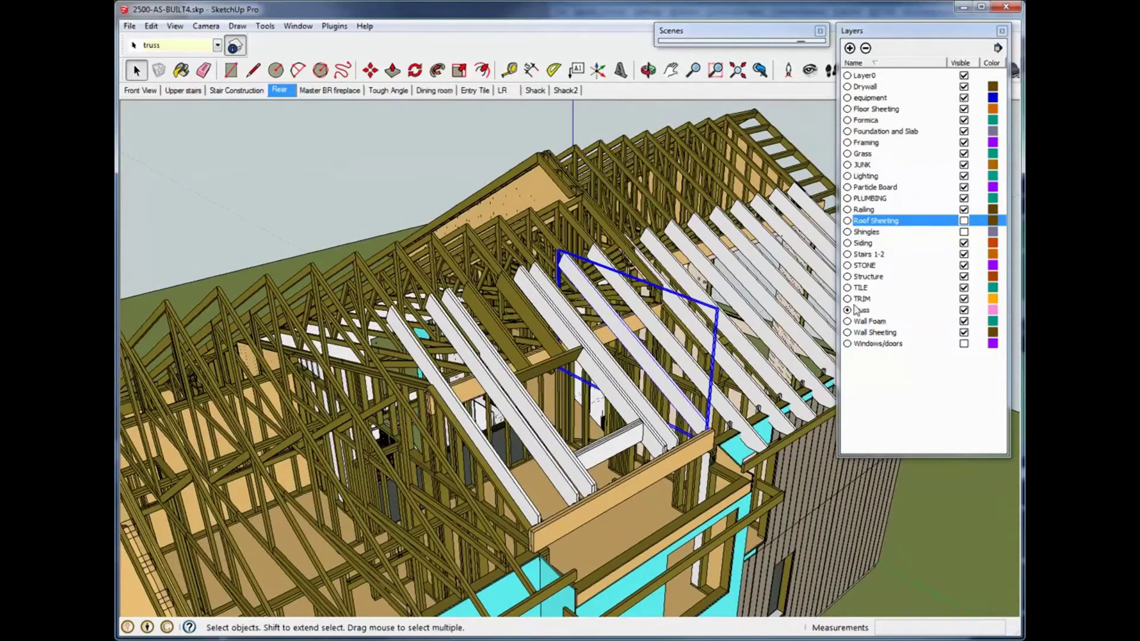
pyautogui.moveTo(738, 282); pyautogui.dragTo(482, 327, button='middle')
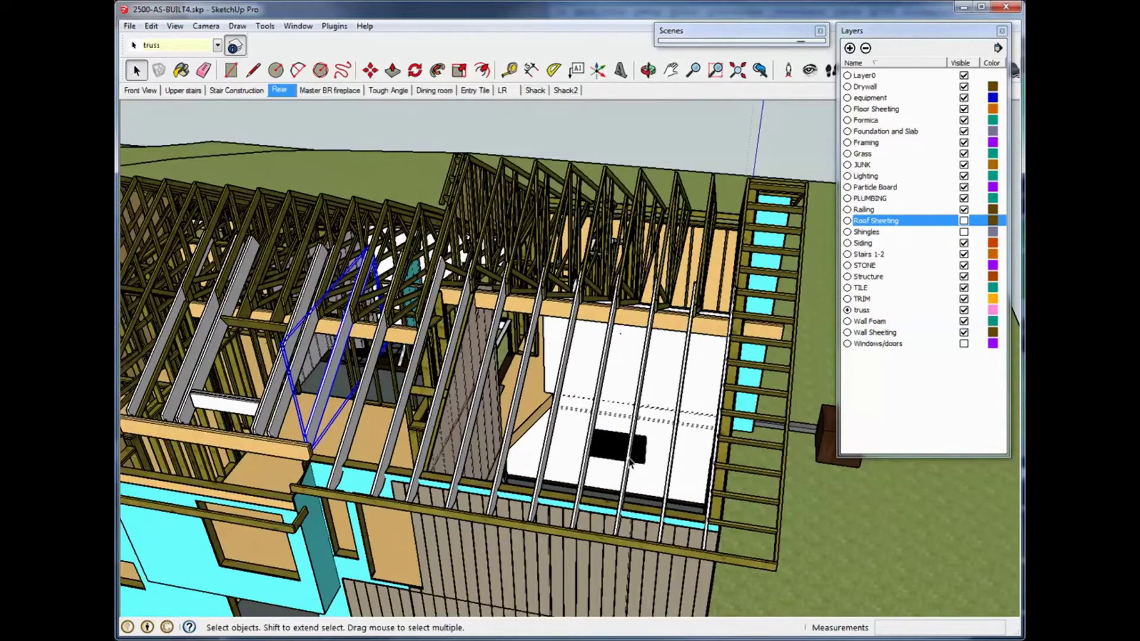
pyautogui.click(964, 165)
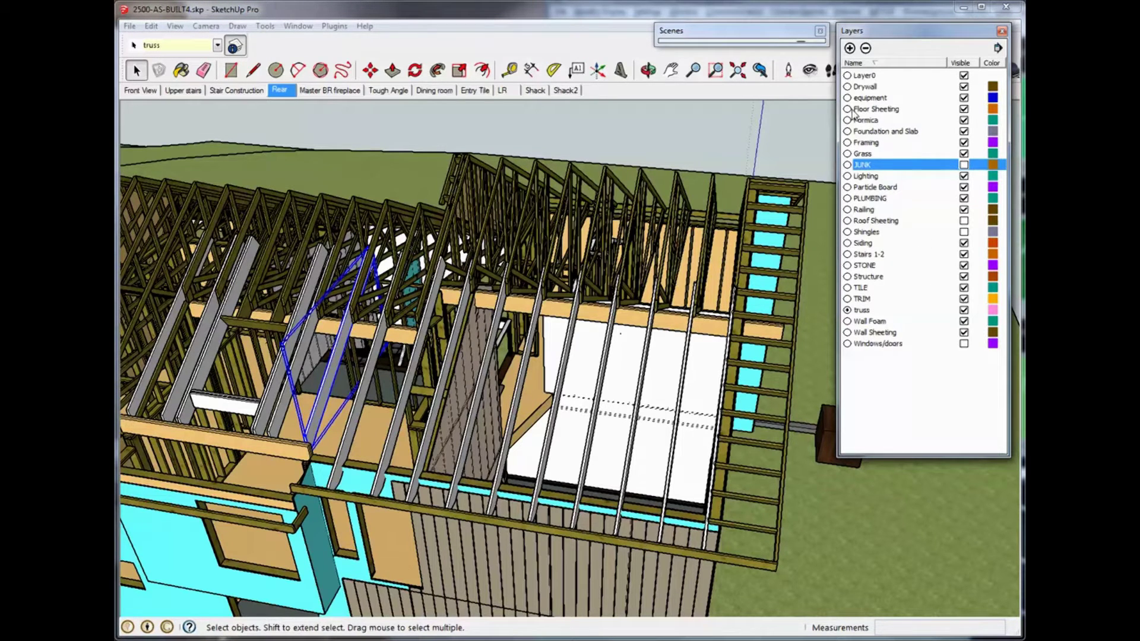
# Step: Hide the Drywall, Wall Foam and Wall Sheeting layers
pyautogui.click(964, 86)
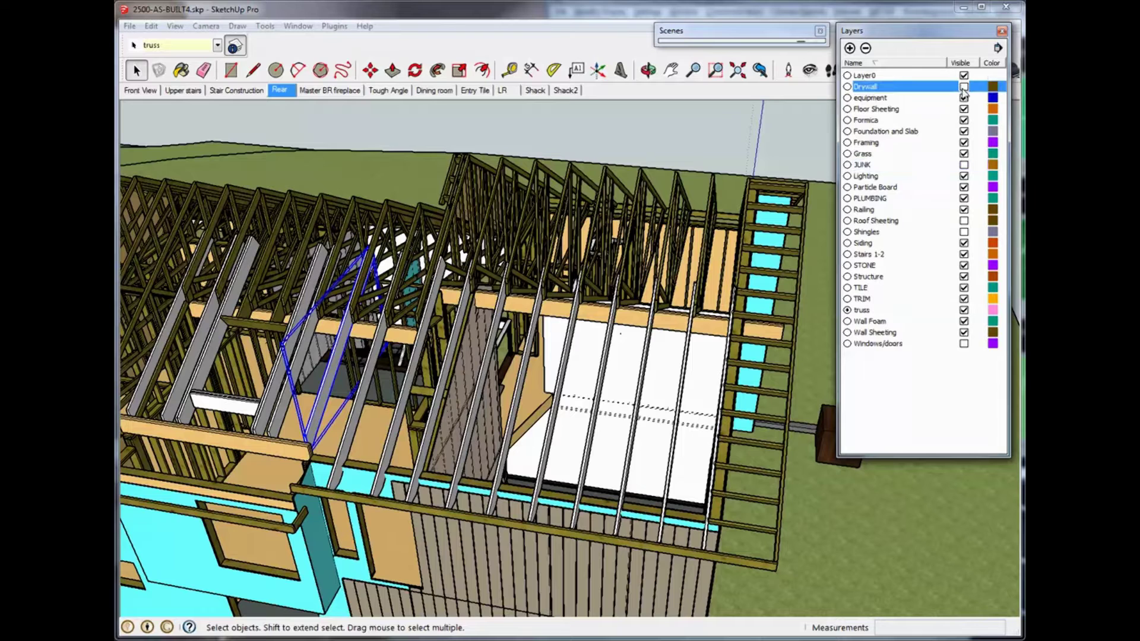
pyautogui.moveTo(491, 407); pyautogui.dragTo(502, 373, button='middle')
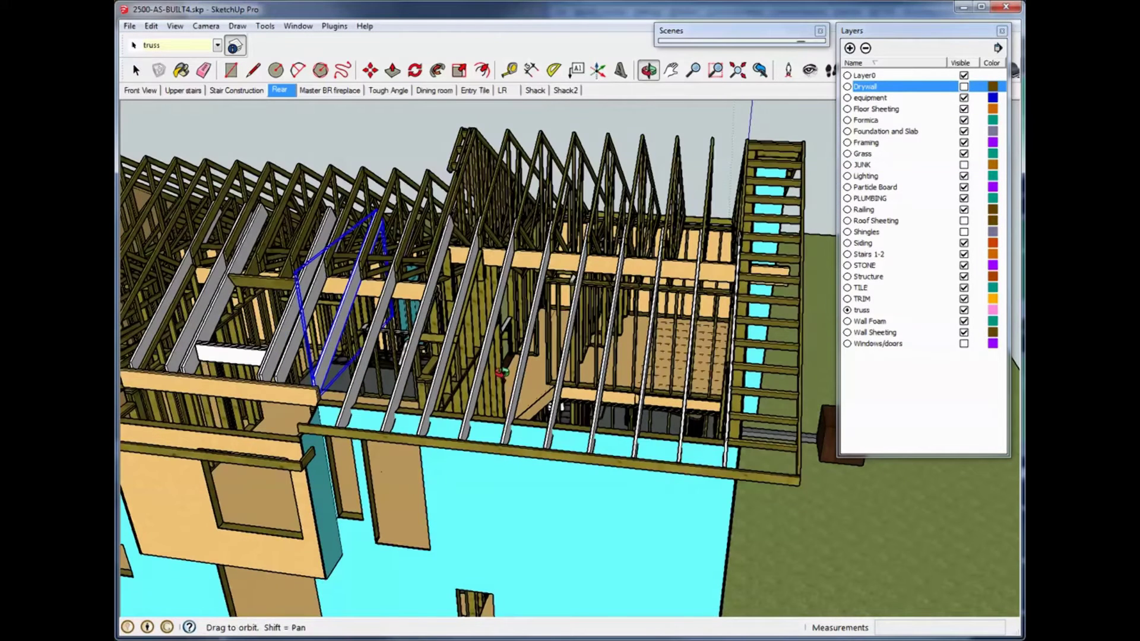
pyautogui.click(964, 322)
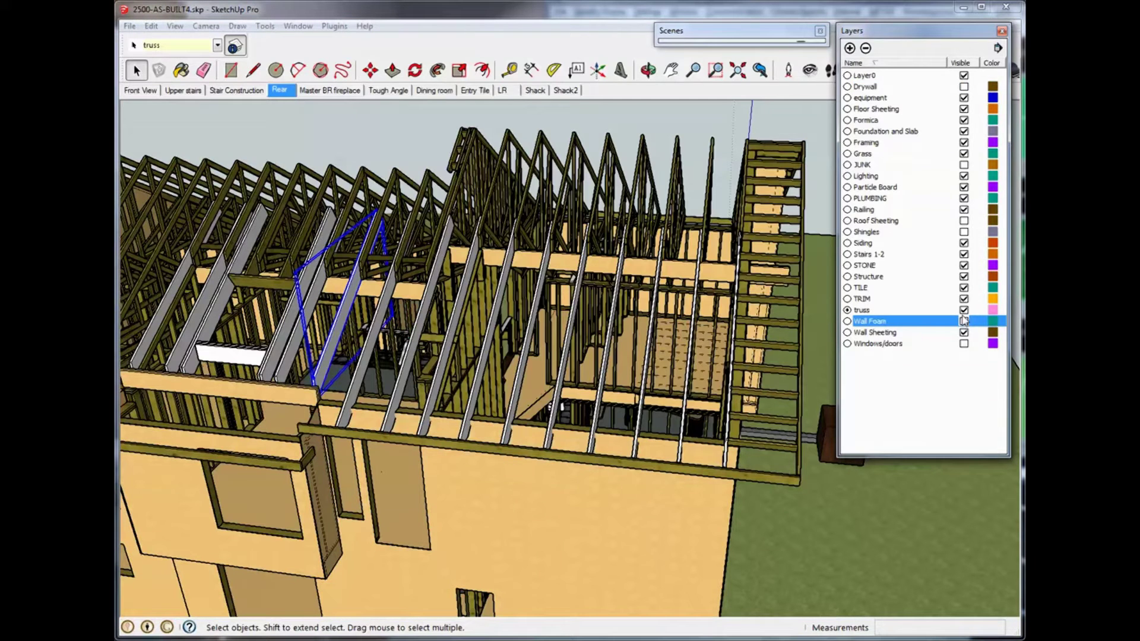
pyautogui.click(964, 321)
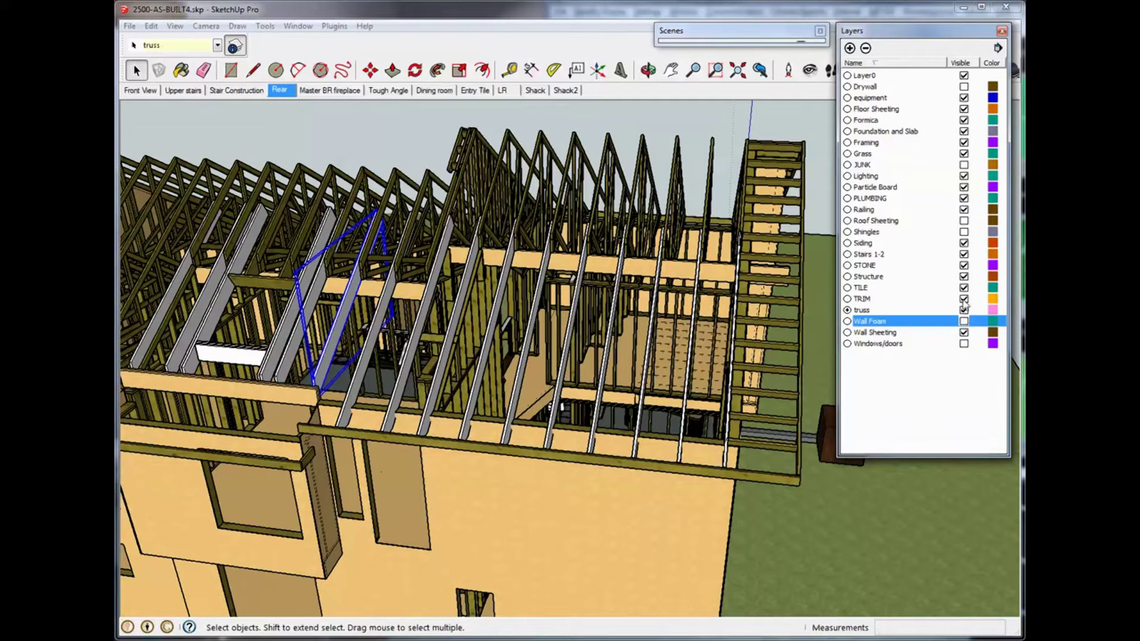
pyautogui.click(964, 333)
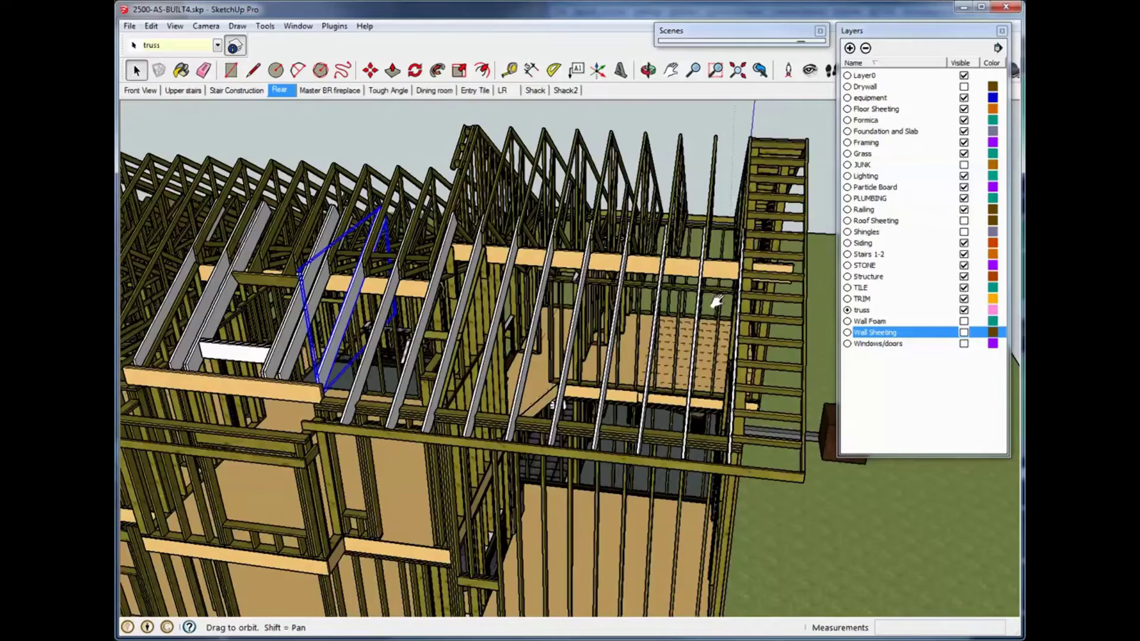
# Step: Orbit and zoom into the framed house to view the bare interior studs
pyautogui.moveTo(717, 302); pyautogui.dragTo(487, 484, button='middle')
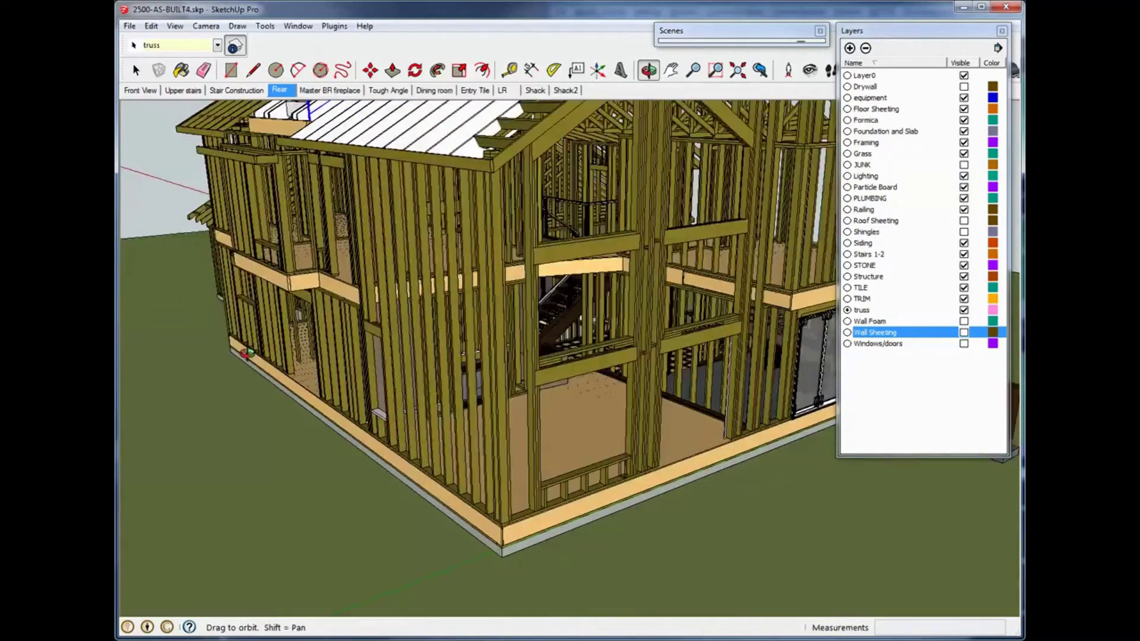
pyautogui.moveTo(246, 354); pyautogui.dragTo(126, 396, button='middle')
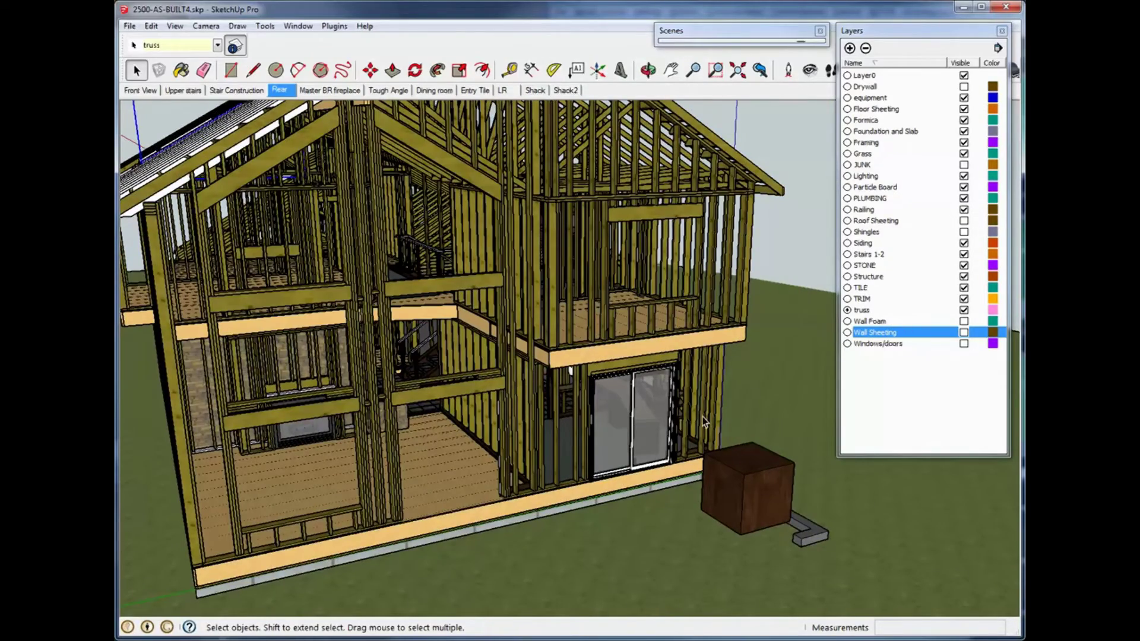
pyautogui.scroll(10, 537, 317)
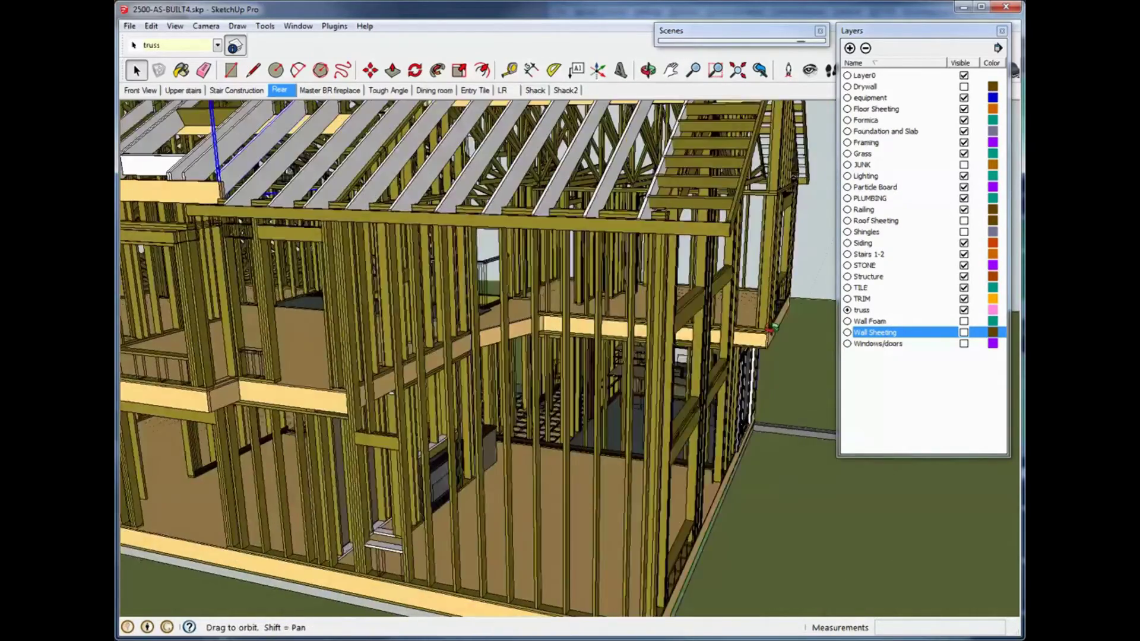
pyautogui.scroll(4, 623, 448)
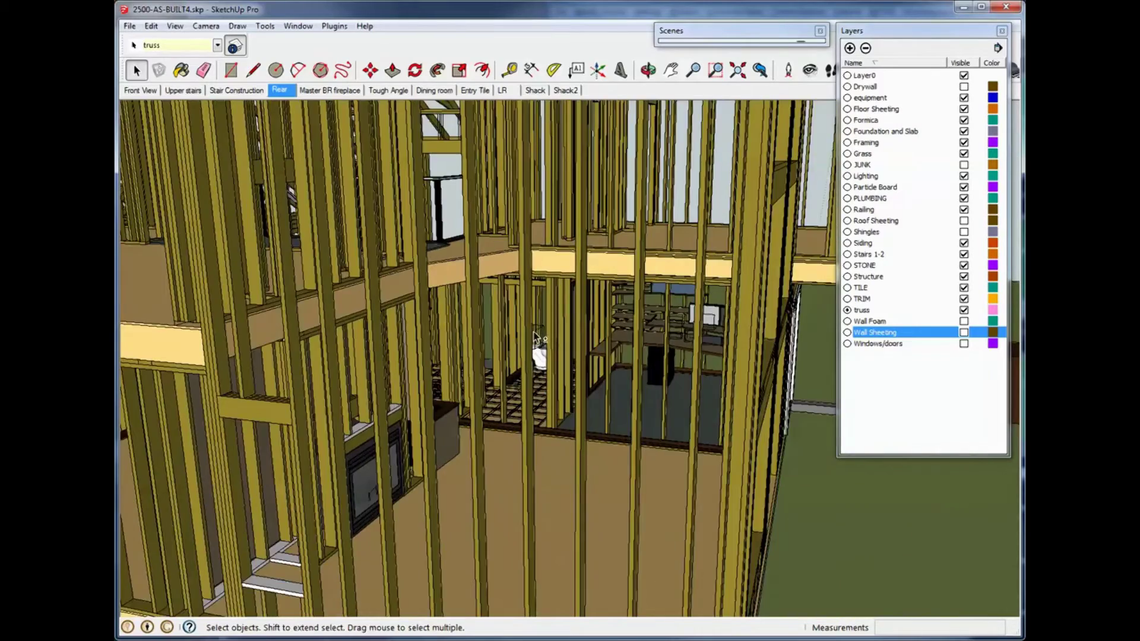
pyautogui.moveTo(540, 335); pyautogui.dragTo(805, 329, button='middle')
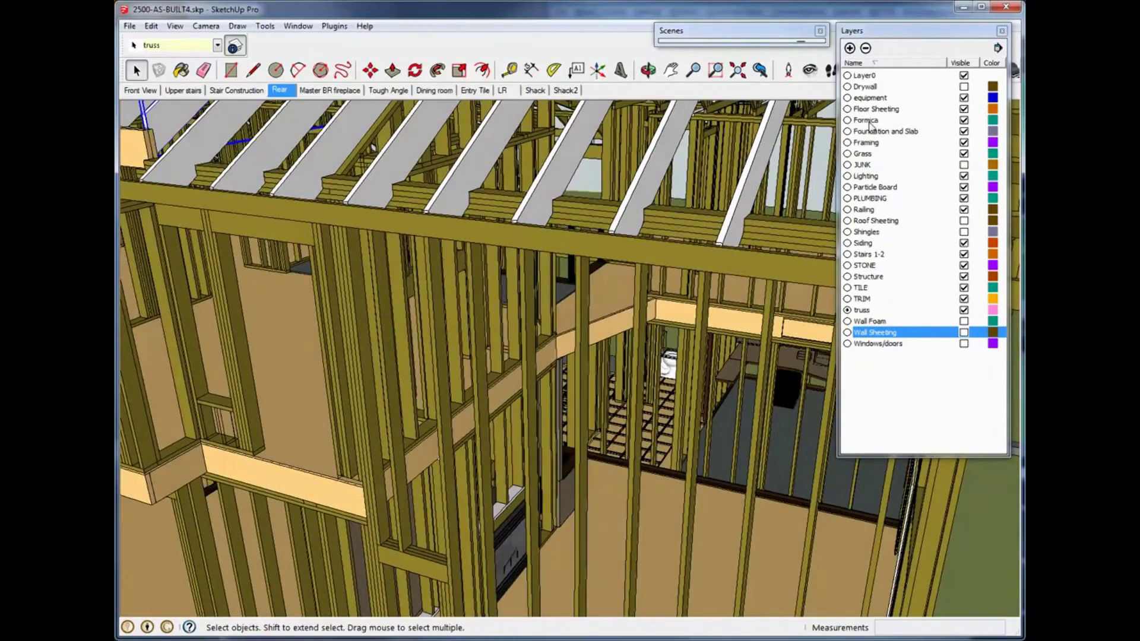
# Step: Hide the Layer0, equipment, Floor Sheeting, Formica and Framing layers
pyautogui.click(963, 76)
pyautogui.click(964, 86)
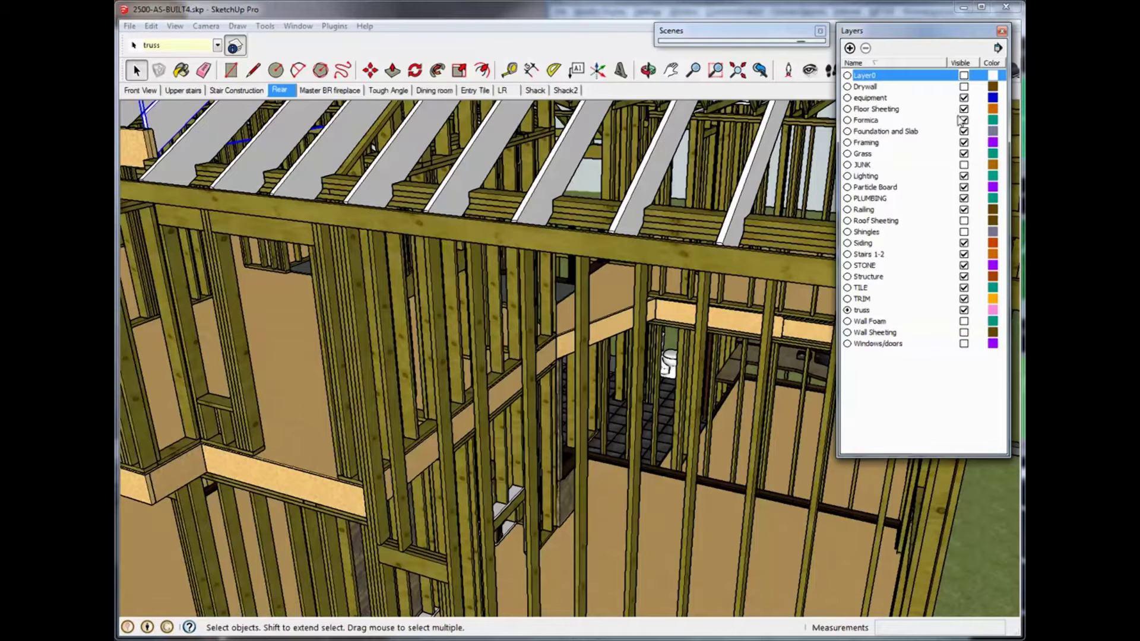
pyautogui.click(963, 109)
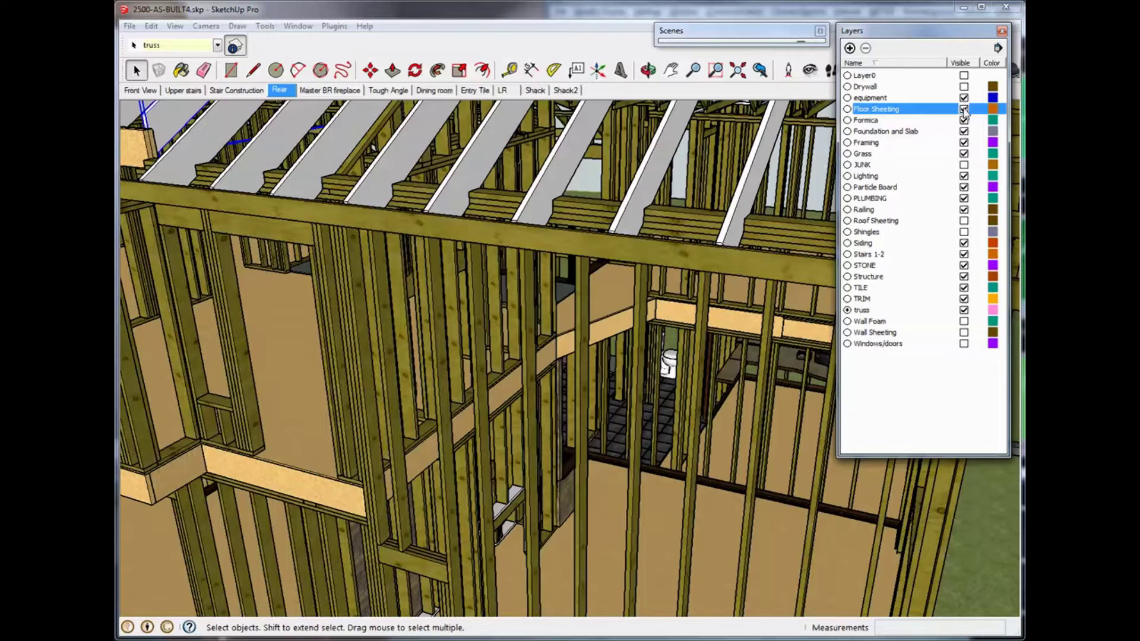
pyautogui.click(964, 97)
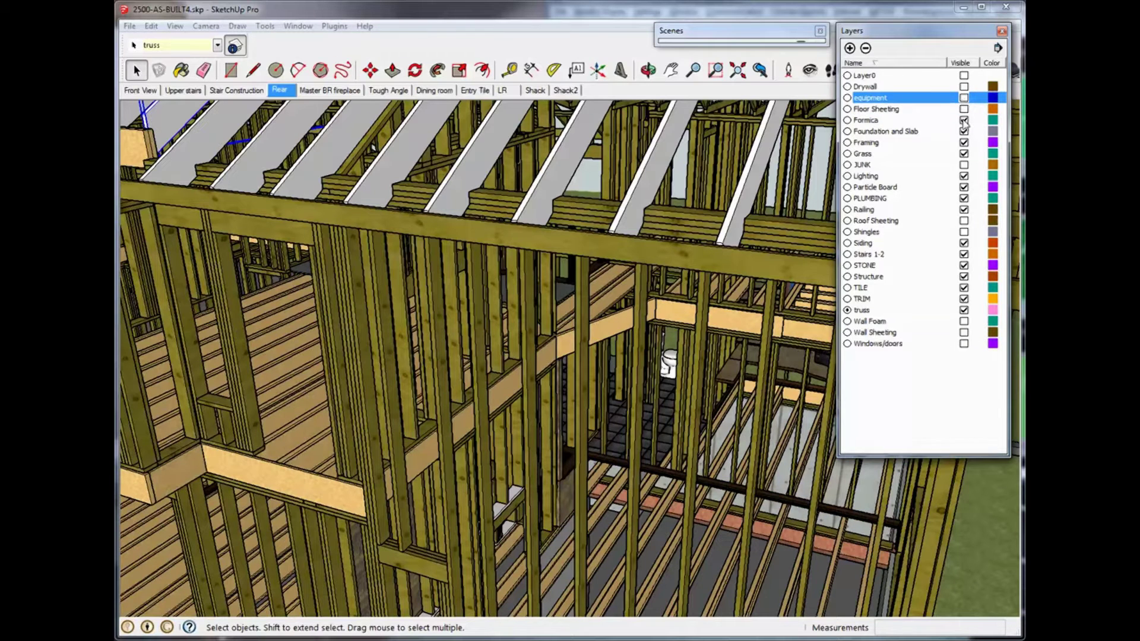
pyautogui.click(964, 119)
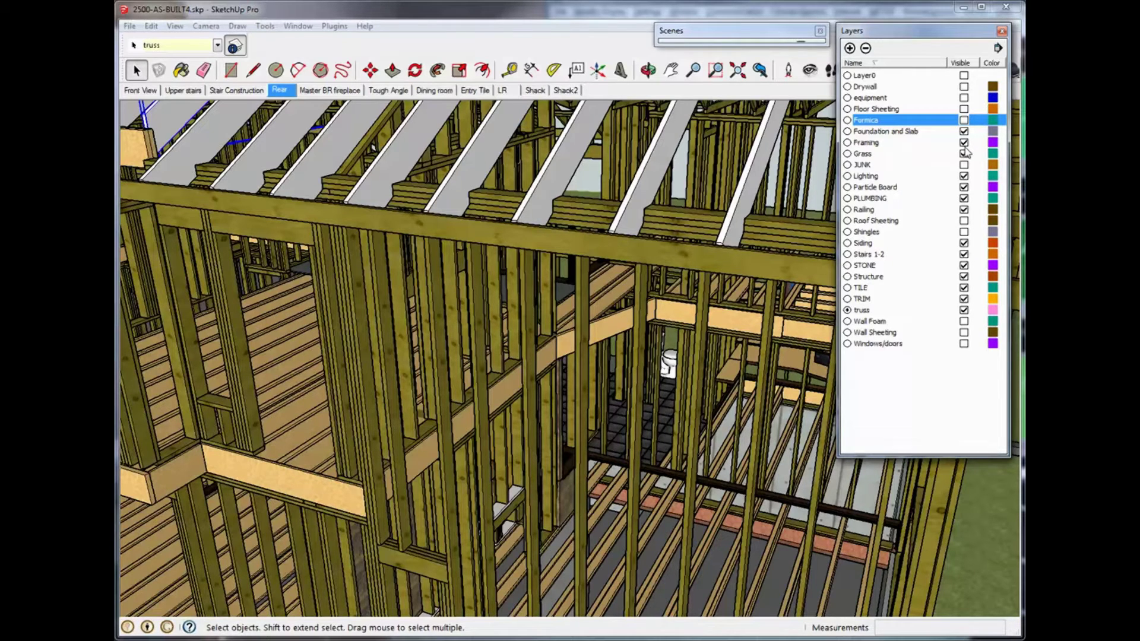
pyautogui.click(964, 142)
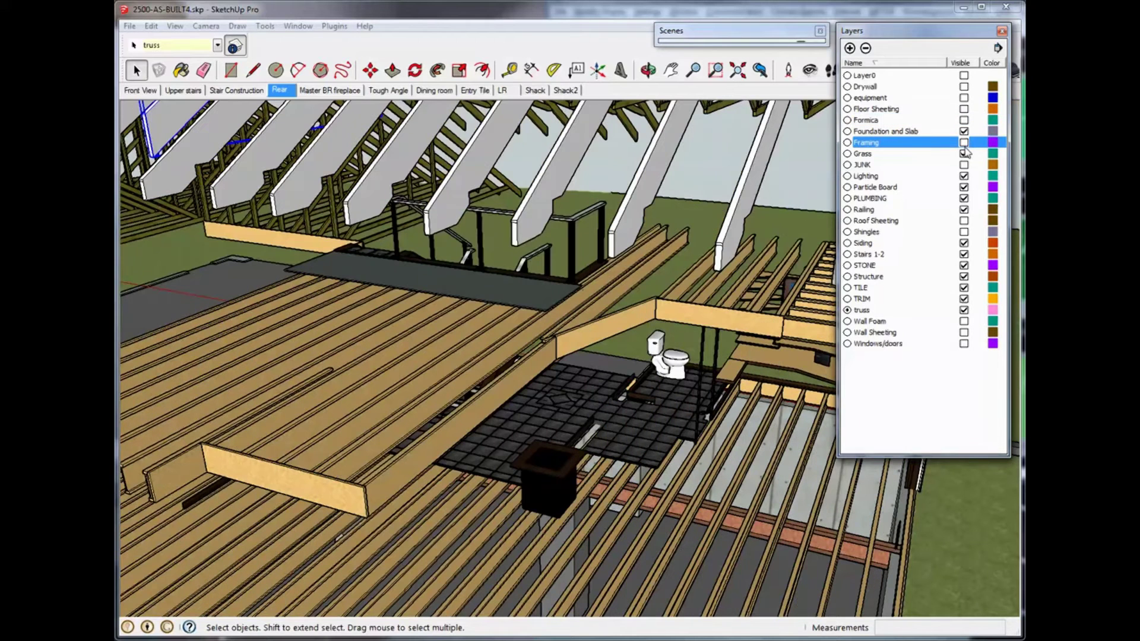
# Step: Hide the Grass, Lighting, Particle Board, PLUMBING, Railing, Siding and Stairs 1-2 layers
pyautogui.click(964, 153)
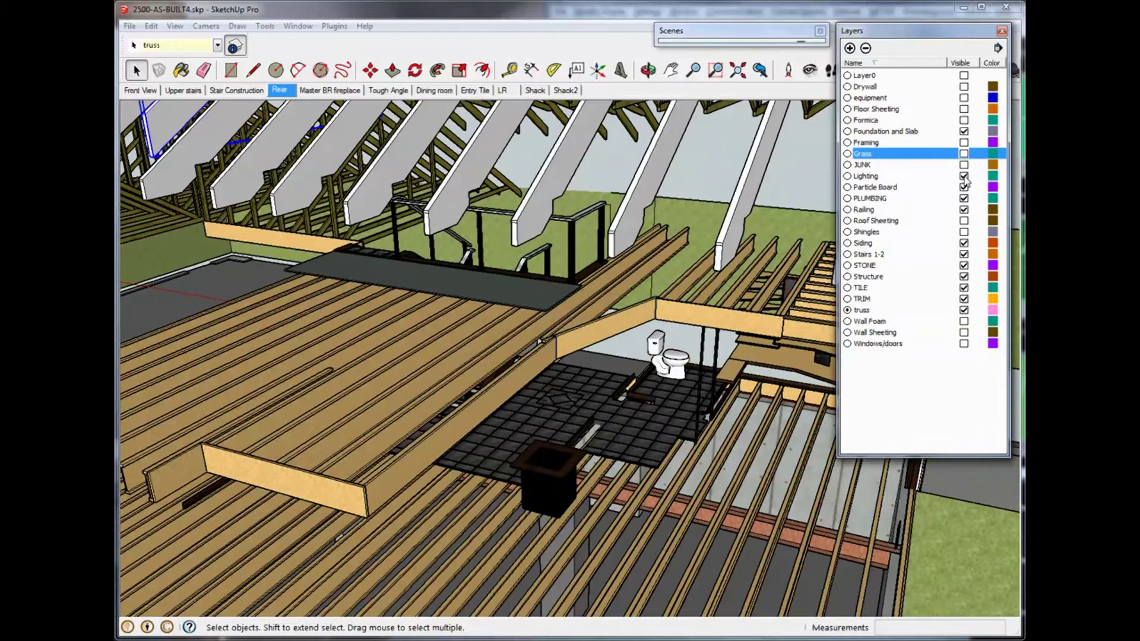
pyautogui.click(964, 176)
pyautogui.click(964, 187)
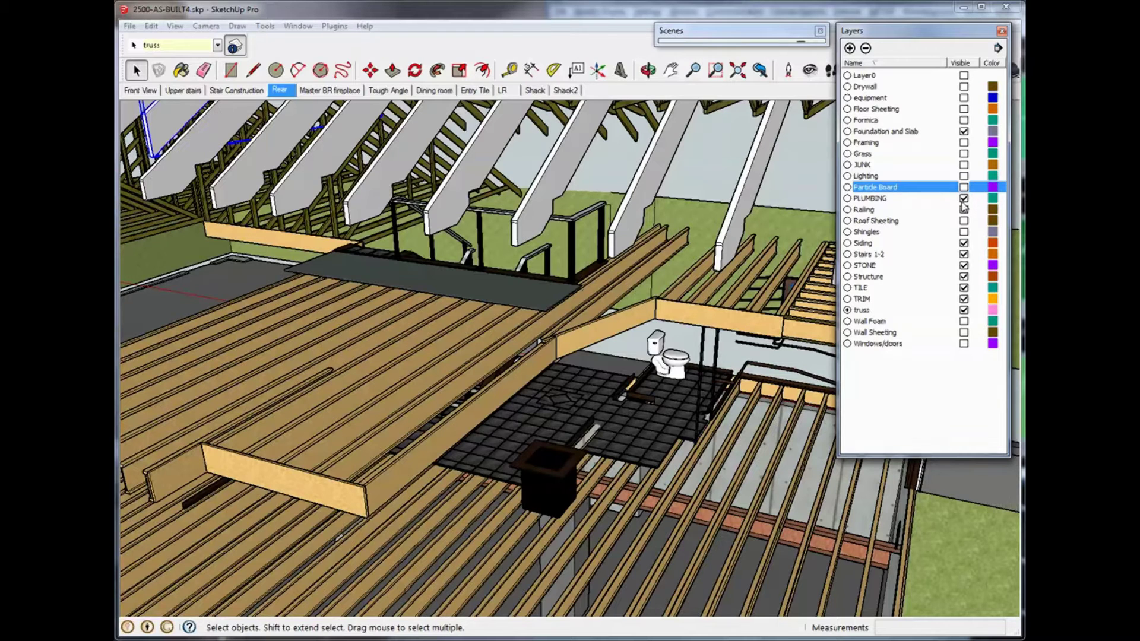
pyautogui.click(964, 199)
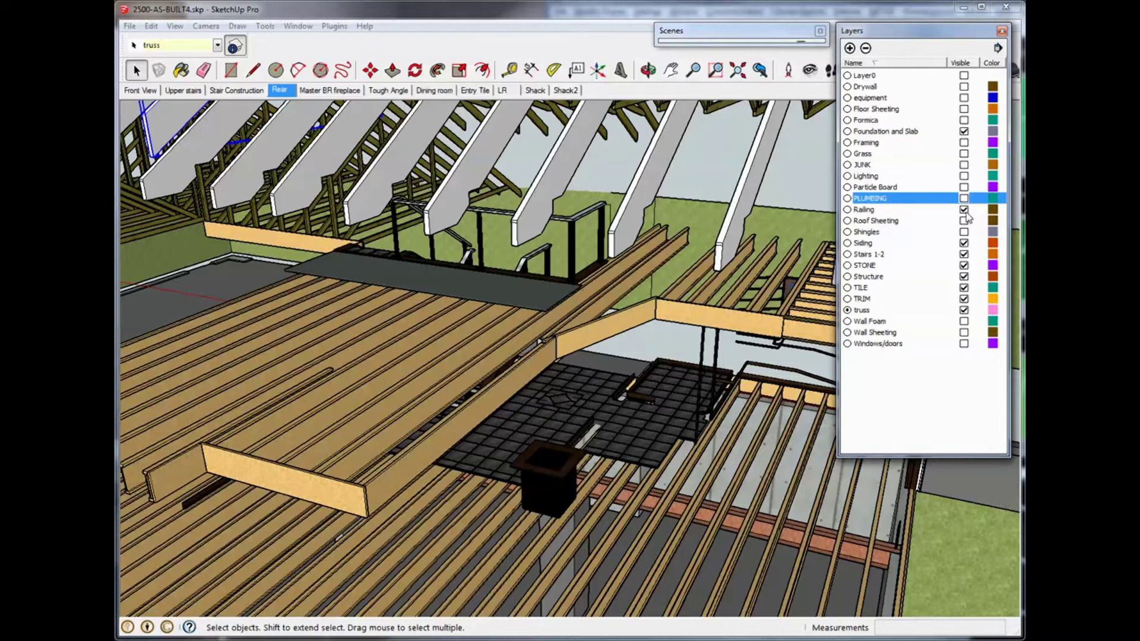
pyautogui.click(964, 210)
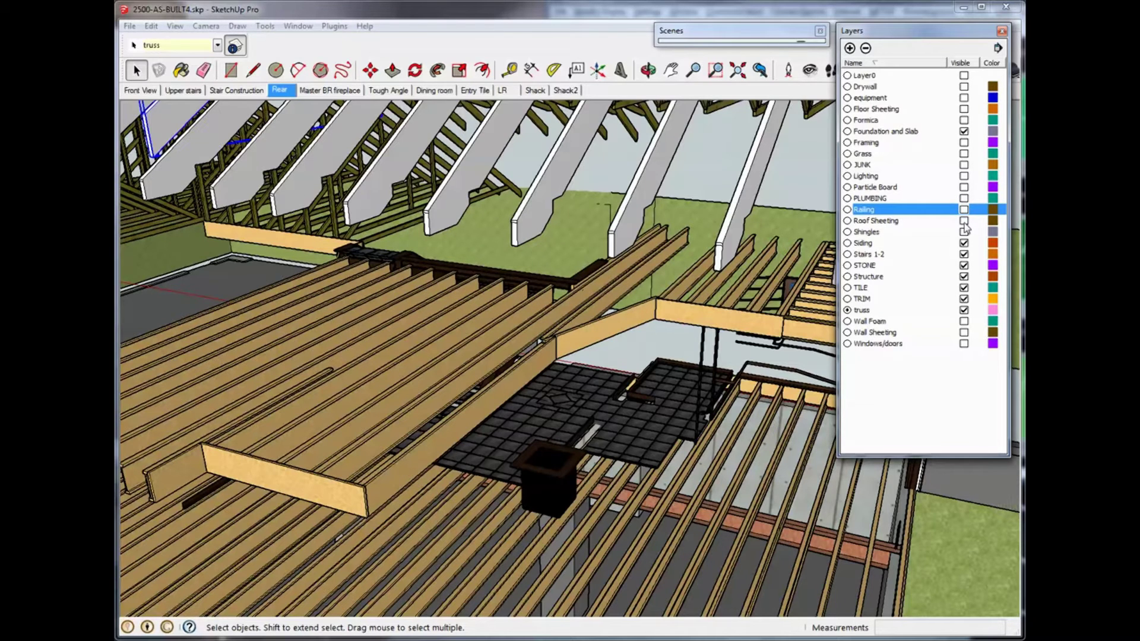
pyautogui.click(964, 243)
pyautogui.click(964, 254)
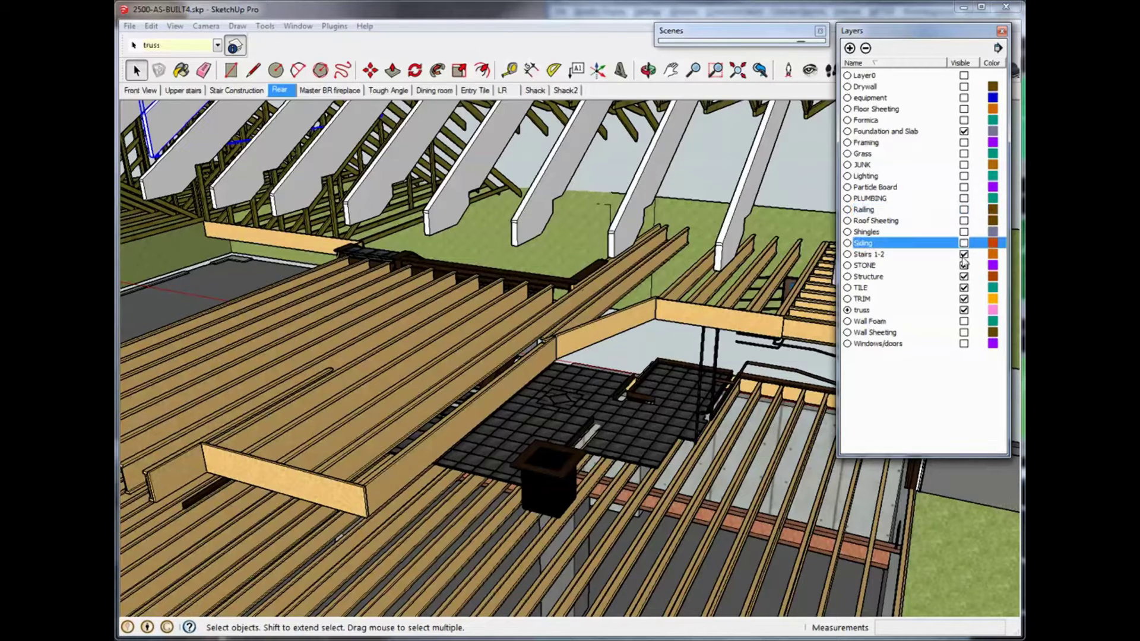
# Step: Hide STONE, Structure, TILE and TRIM, orbit, then attempt hiding the current truss layer
pyautogui.click(963, 266)
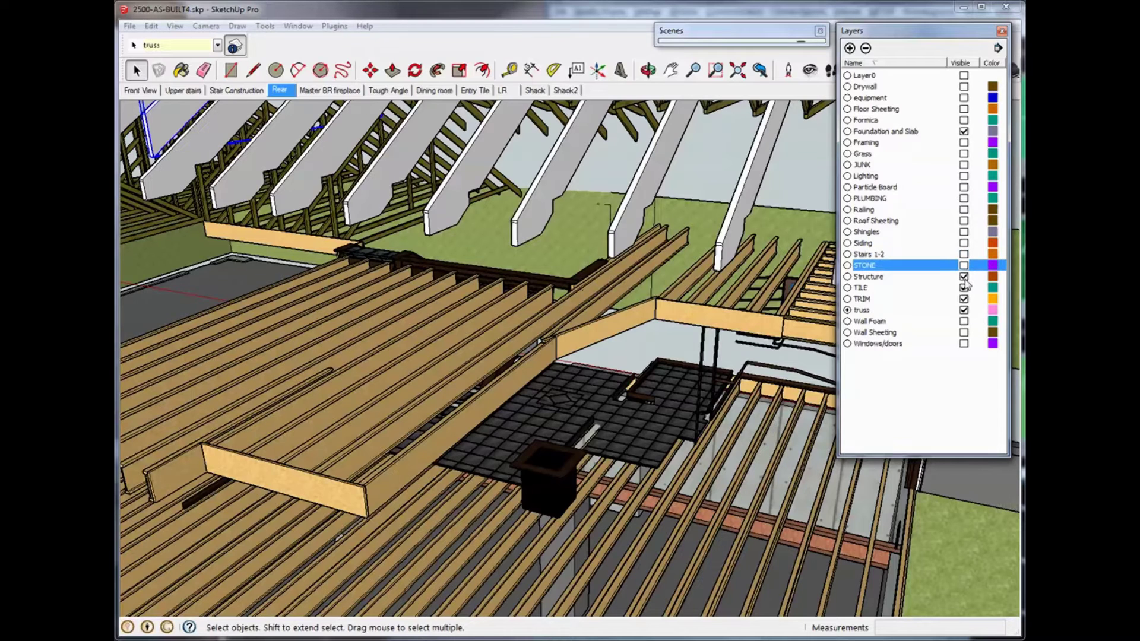
pyautogui.click(964, 277)
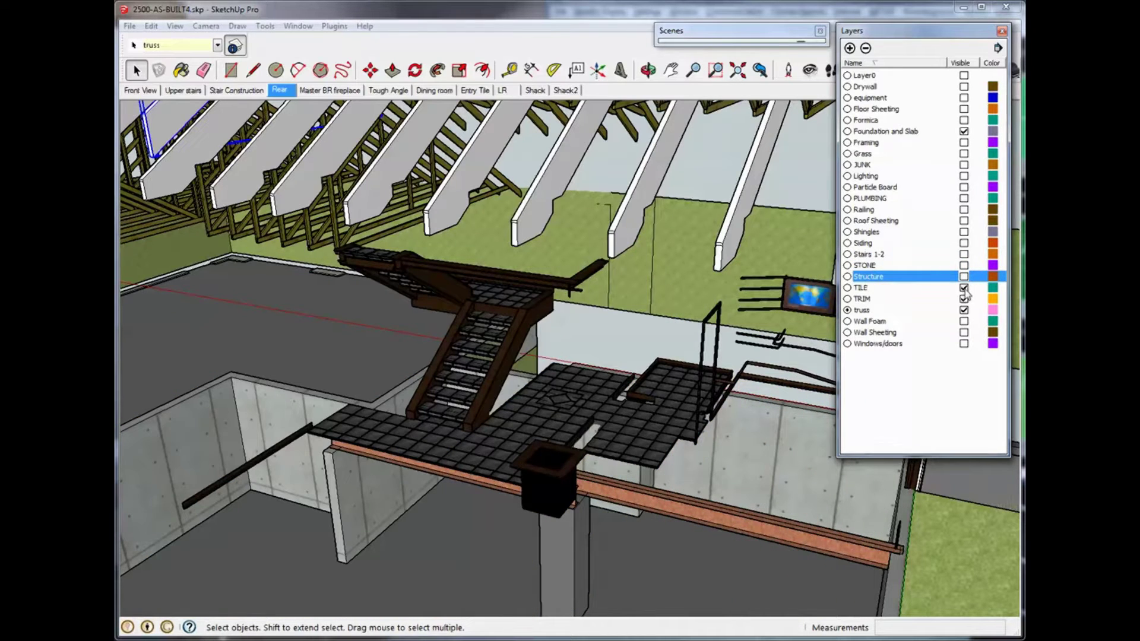
pyautogui.click(964, 288)
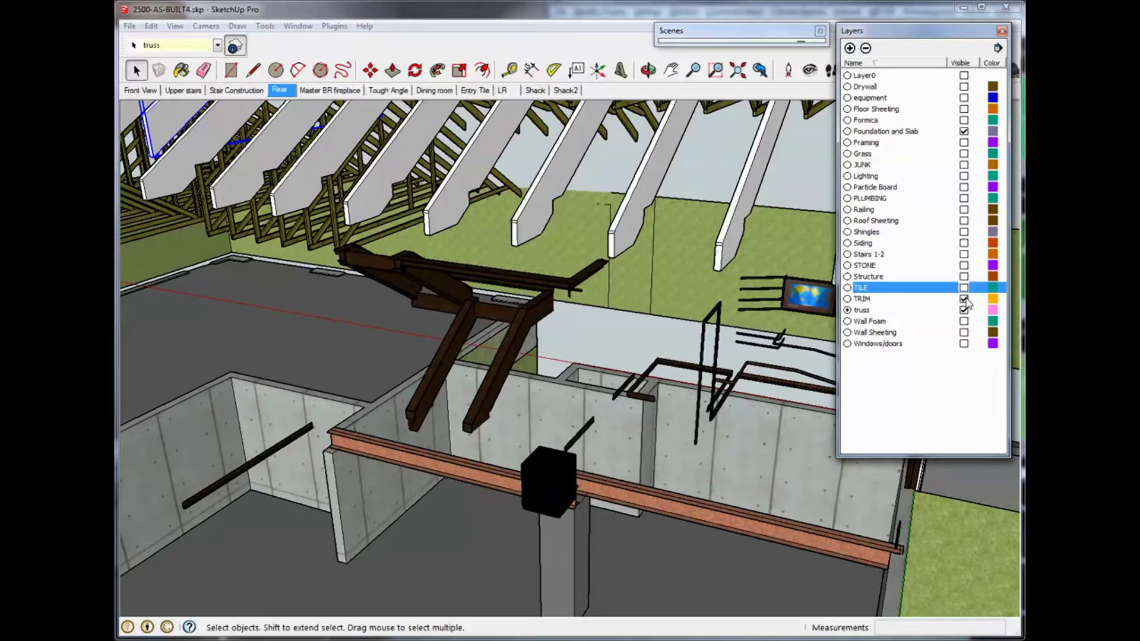
pyautogui.click(964, 299)
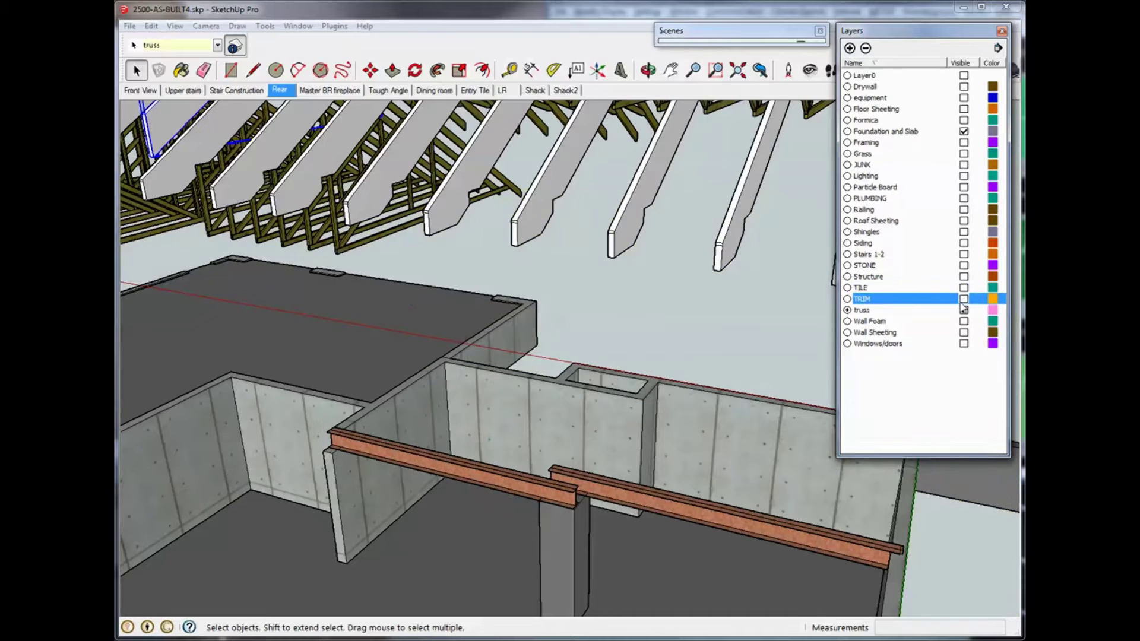
pyautogui.moveTo(677, 282); pyautogui.dragTo(757, 190, button='middle')
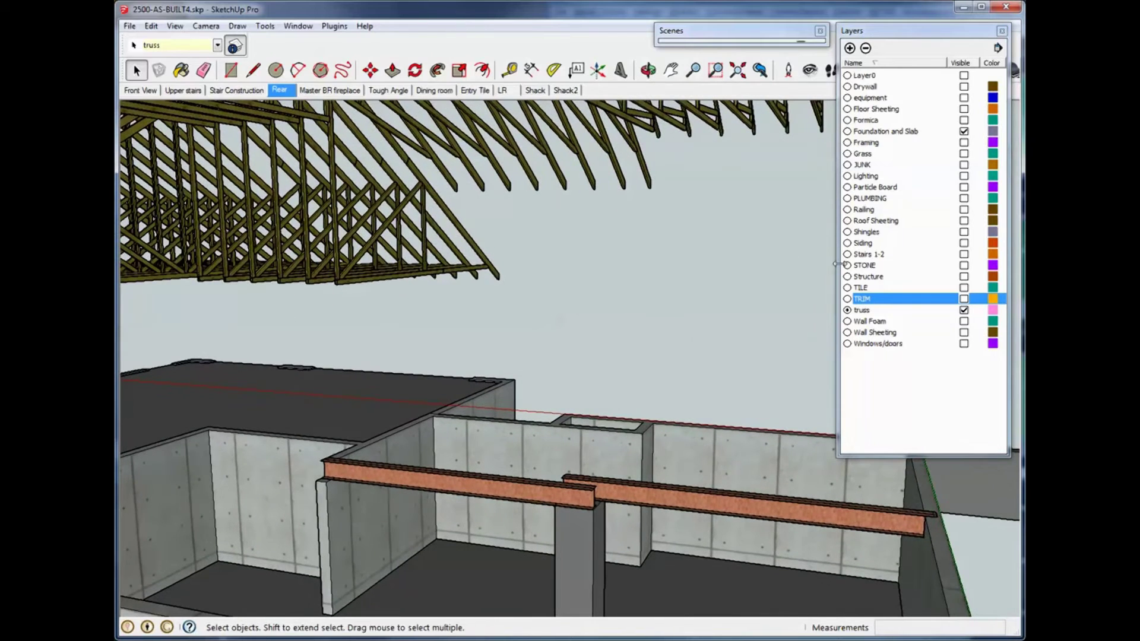
pyautogui.click(964, 311)
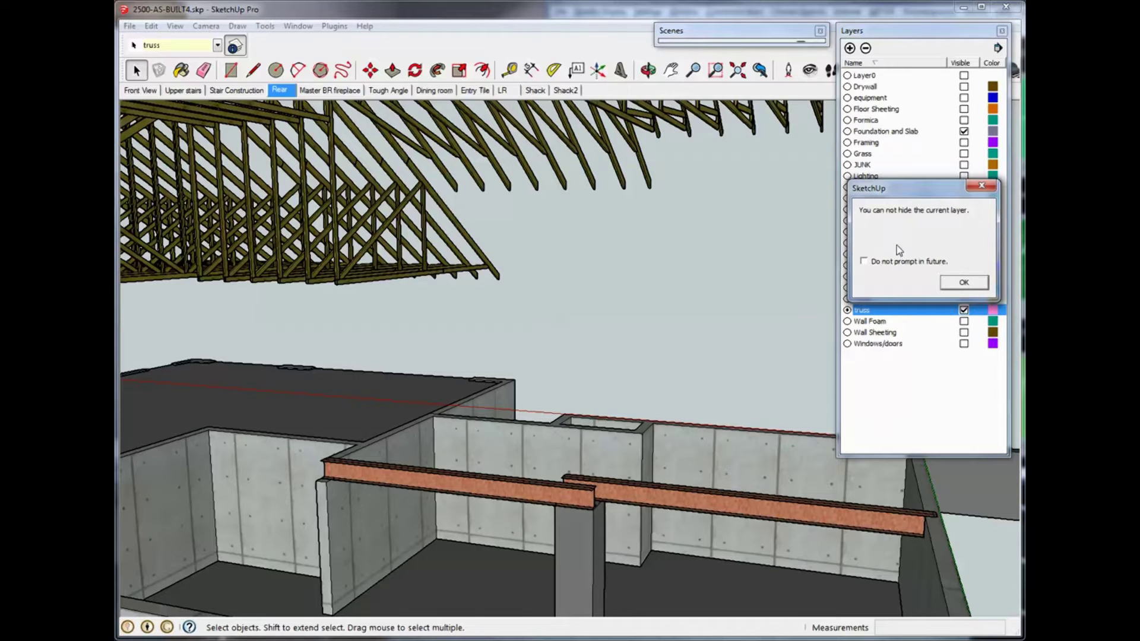
# Step: Dismiss the can't-hide-current-layer warning and hide the Foundation and Slab layer
pyautogui.click(963, 282)
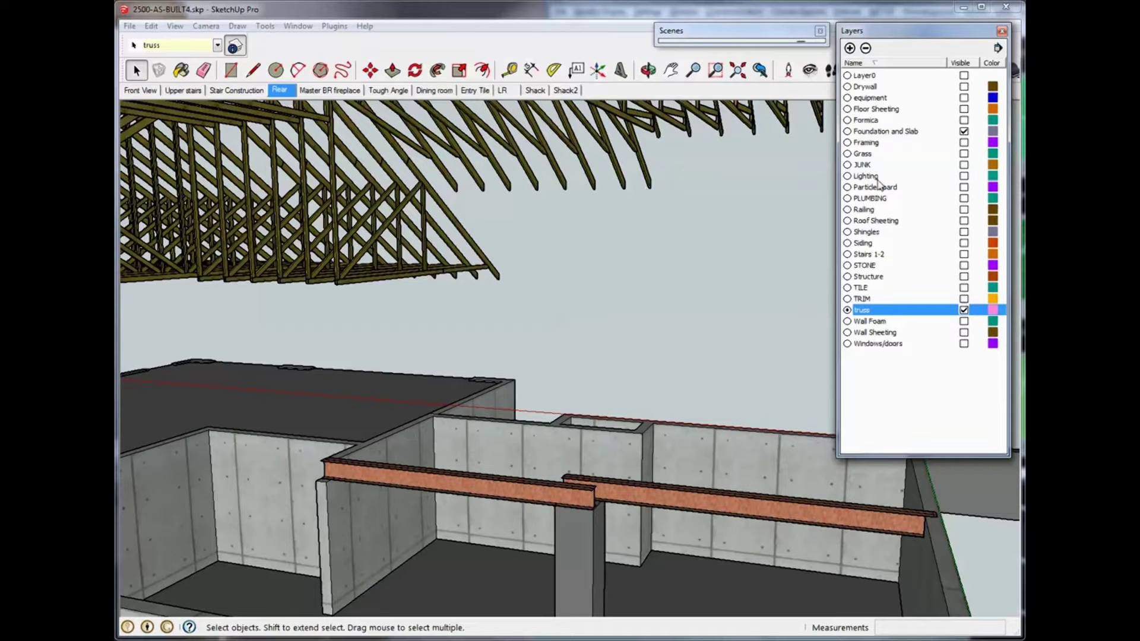
pyautogui.click(964, 131)
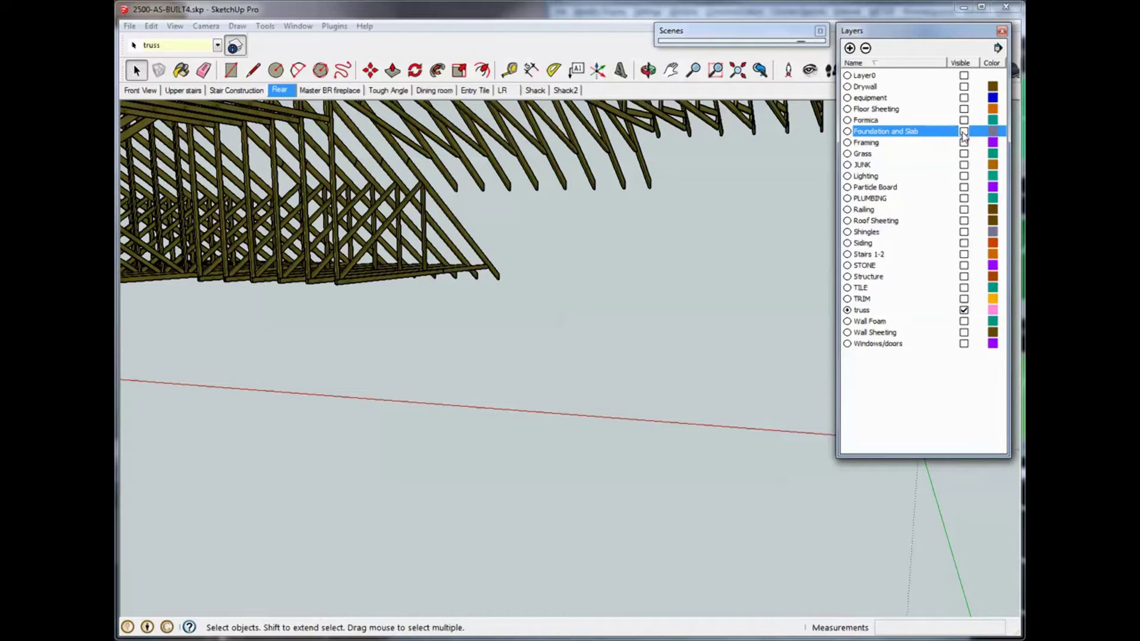
pyautogui.moveTo(683, 297); pyautogui.dragTo(627, 298, button='middle')
pyautogui.scroll(2, 458, 268)
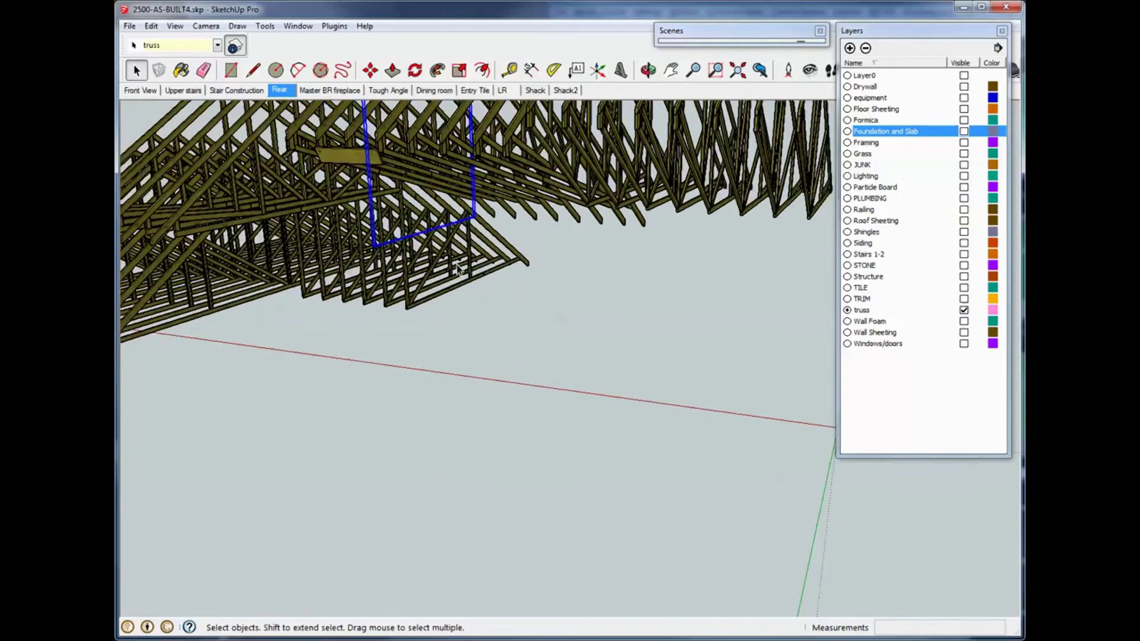
pyautogui.scroll(-3, 458, 268)
# Step: Orbit and zoom around the bare roof trusses from several viewpoints
pyautogui.moveTo(437, 282); pyautogui.dragTo(633, 388, button='middle')
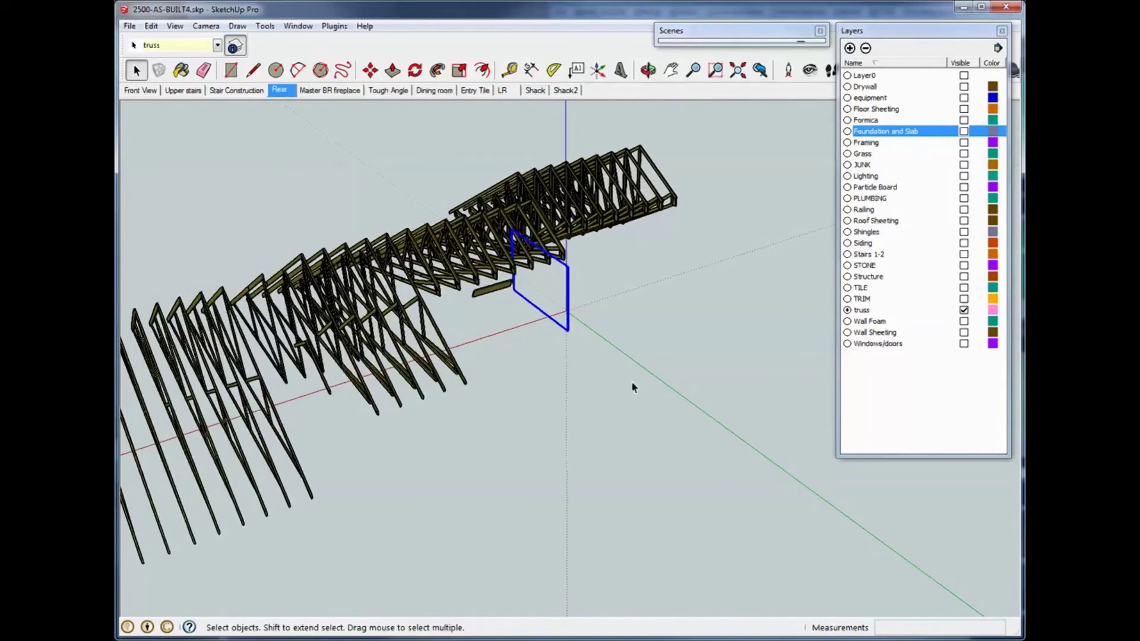
pyautogui.scroll(2, 559, 355)
pyautogui.moveTo(456, 304); pyautogui.dragTo(787, 273, button='middle')
pyautogui.scroll(3, 604, 316)
pyautogui.moveTo(604, 317); pyautogui.dragTo(648, 279, button='middle')
pyautogui.scroll(2, 736, 323)
pyautogui.scroll(-3, 737, 322)
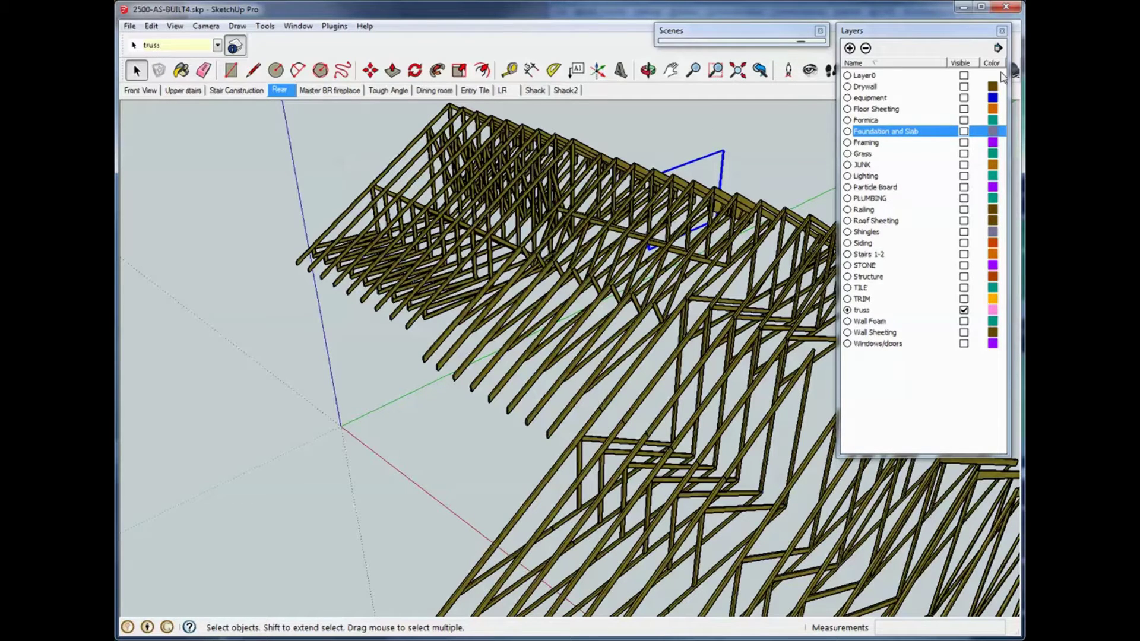
# Step: Collapse the Layers tray, review the scene thumbnails, then close the Scenes panel
pyautogui.click(938, 31)
pyautogui.click(781, 32)
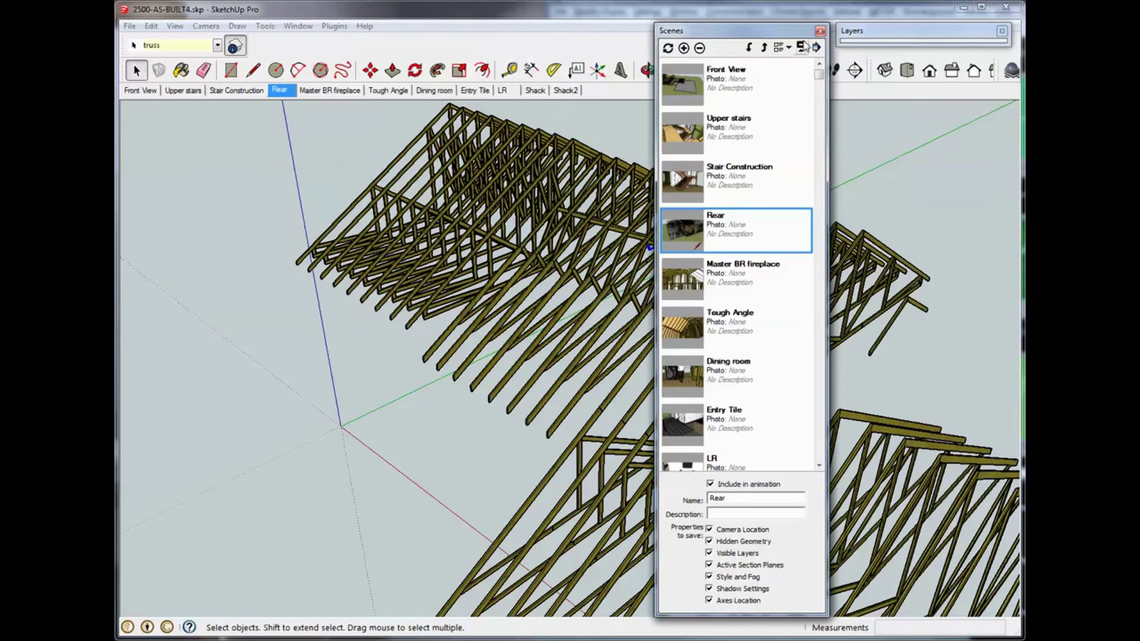
pyautogui.click(820, 31)
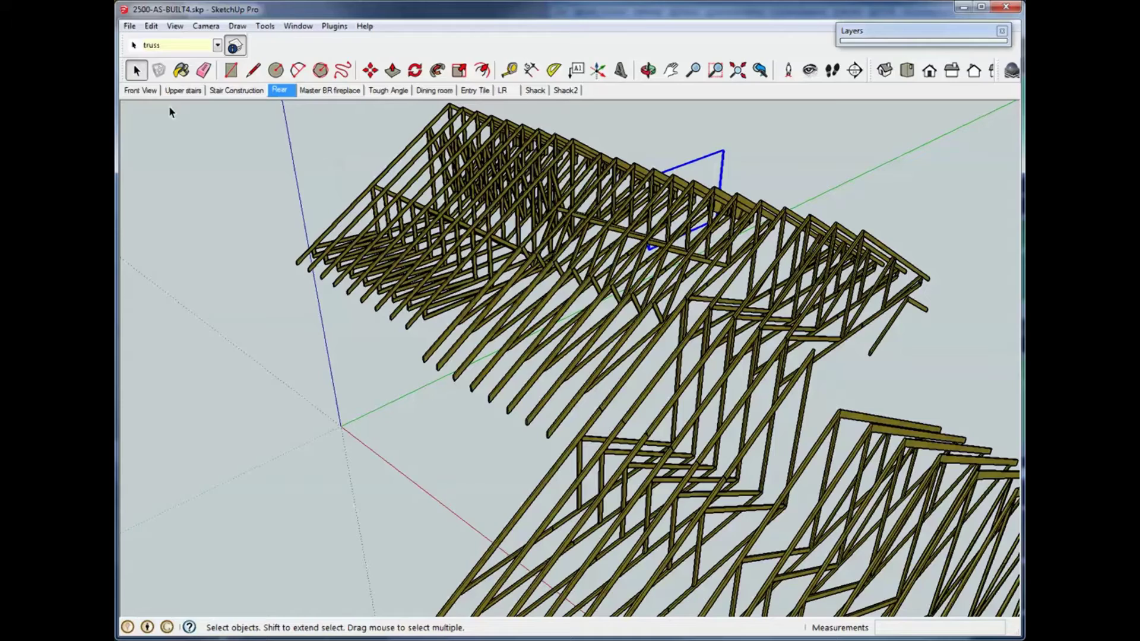
# Step: Recall Front View, orbit and zoom out over the house, then switch to Upper stairs
pyautogui.click(143, 92)
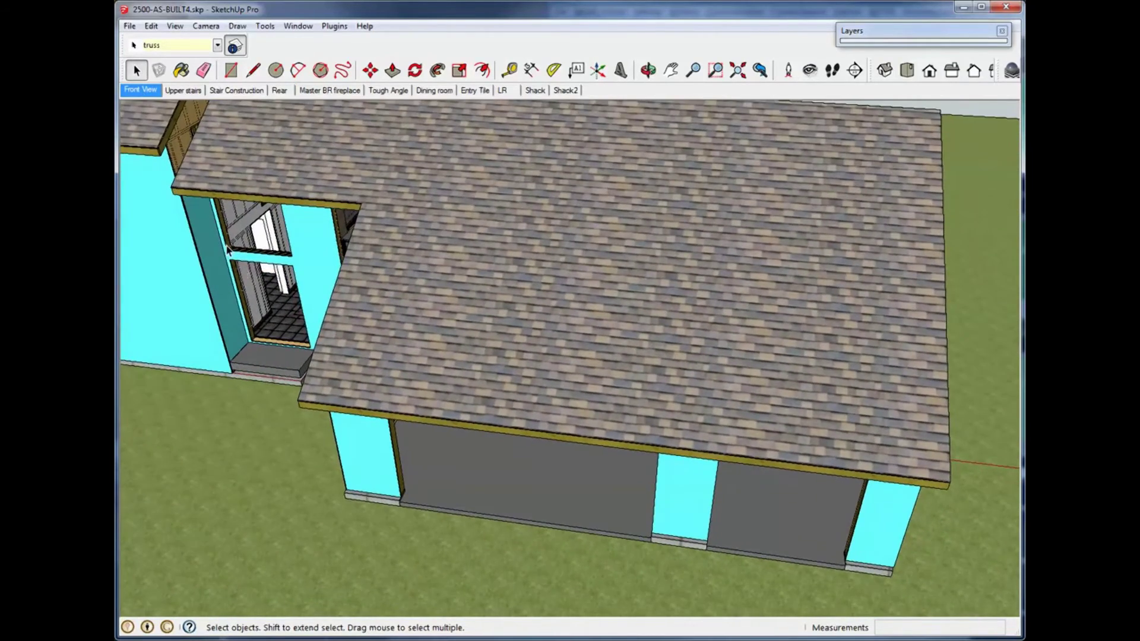
pyautogui.moveTo(313, 280); pyautogui.dragTo(525, 287, button='middle')
pyautogui.scroll(-3, 408, 316)
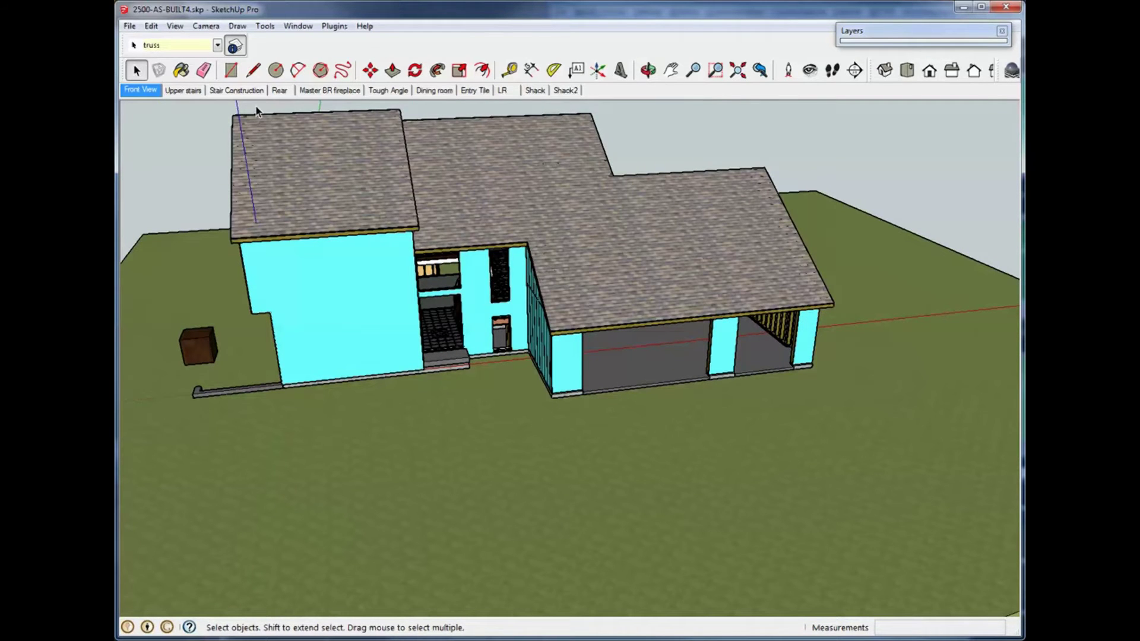
pyautogui.click(181, 92)
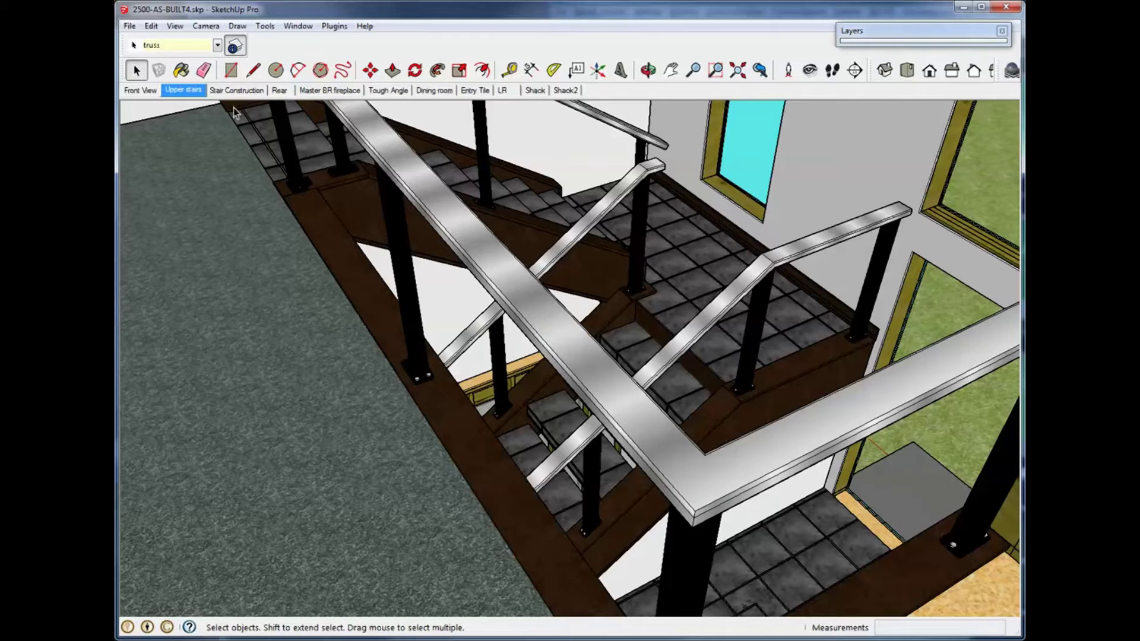
# Step: Recall the Stair Construction scene and orbit around near the stair handrail
pyautogui.click(246, 91)
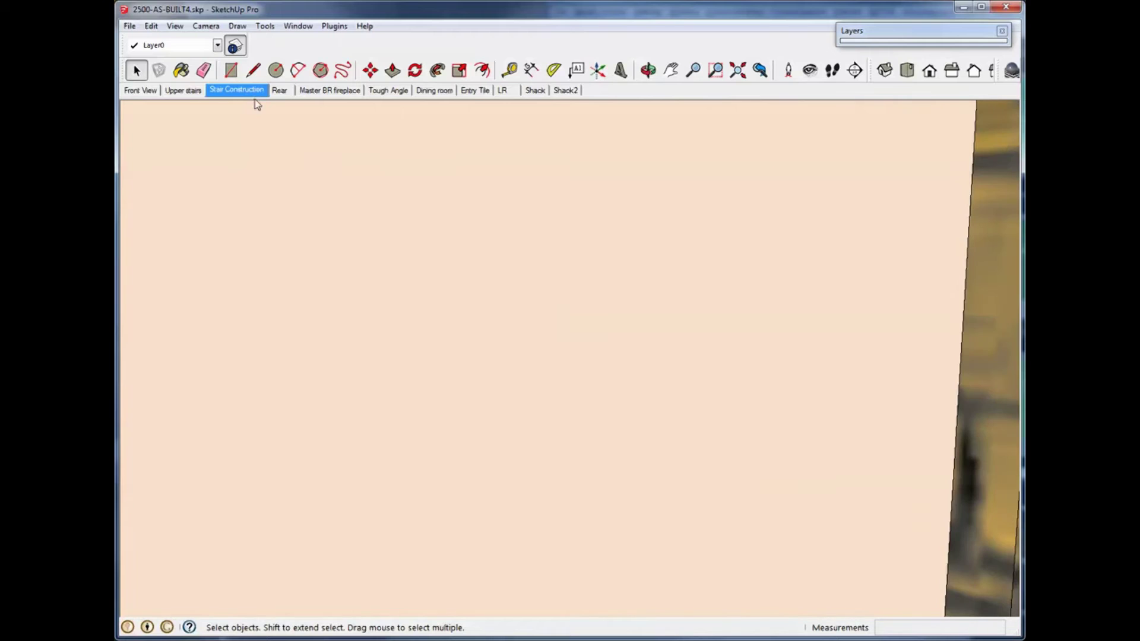
pyautogui.moveTo(401, 207); pyautogui.dragTo(392, 405, button='middle')
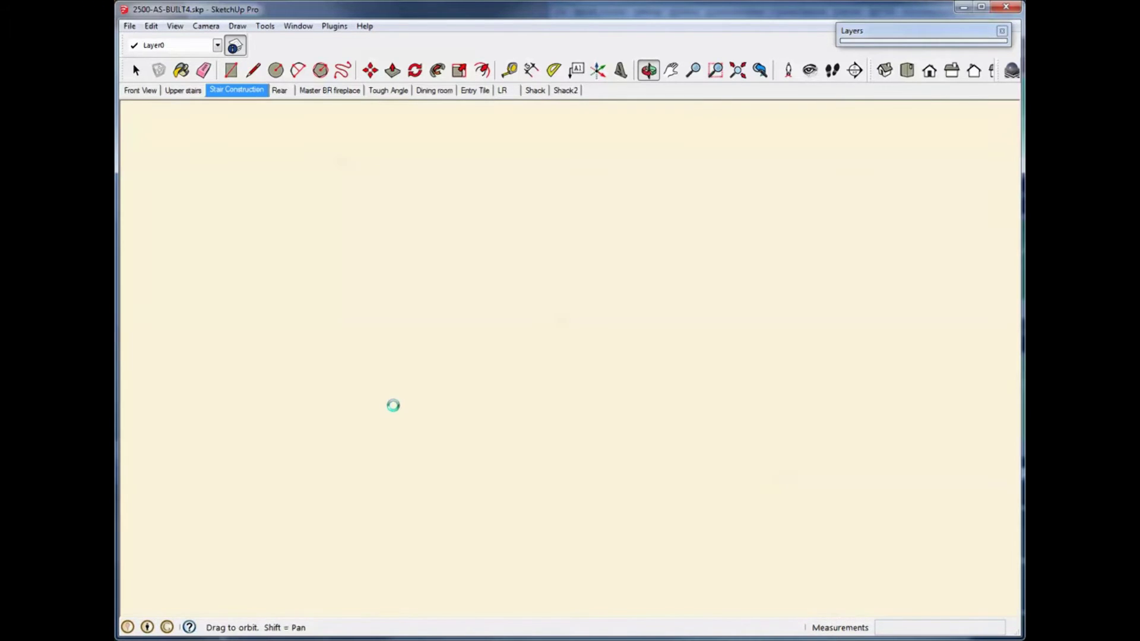
pyautogui.click(217, 93)
pyautogui.moveTo(505, 202); pyautogui.dragTo(458, 229, button='middle')
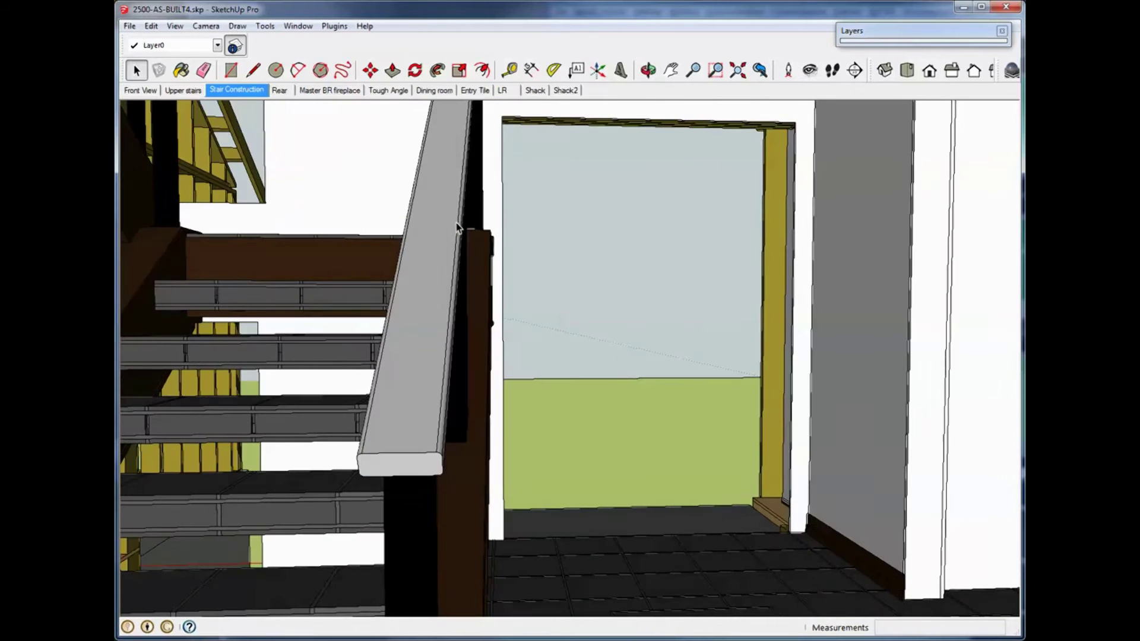
# Step: Recall the Rear scene, then the Master BR fireplace scene, panning over the wall framing
pyautogui.click(280, 91)
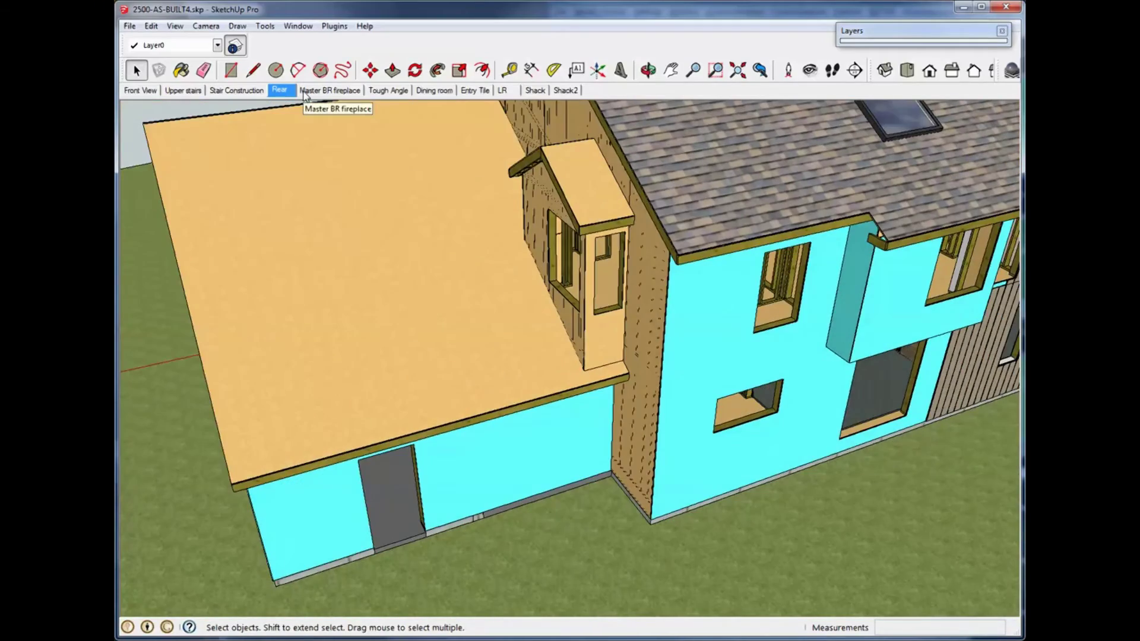
pyautogui.click(304, 92)
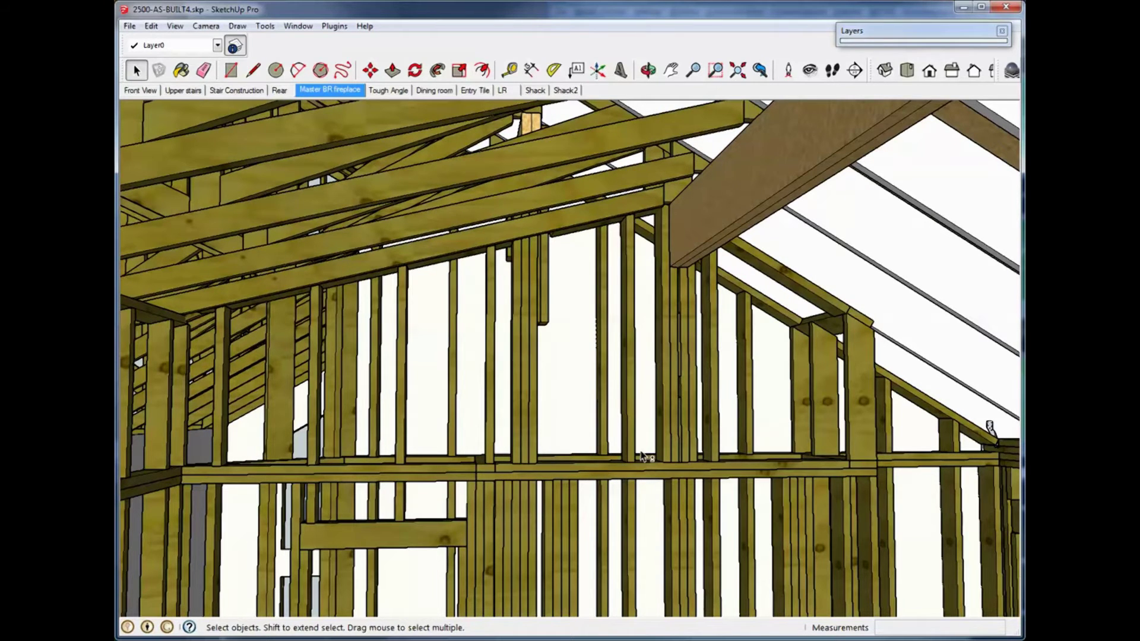
pyautogui.keyDown('shift'); pyautogui.moveTo(631, 465); pyautogui.dragTo(665, 364, button='middle'); pyautogui.keyUp('shift')
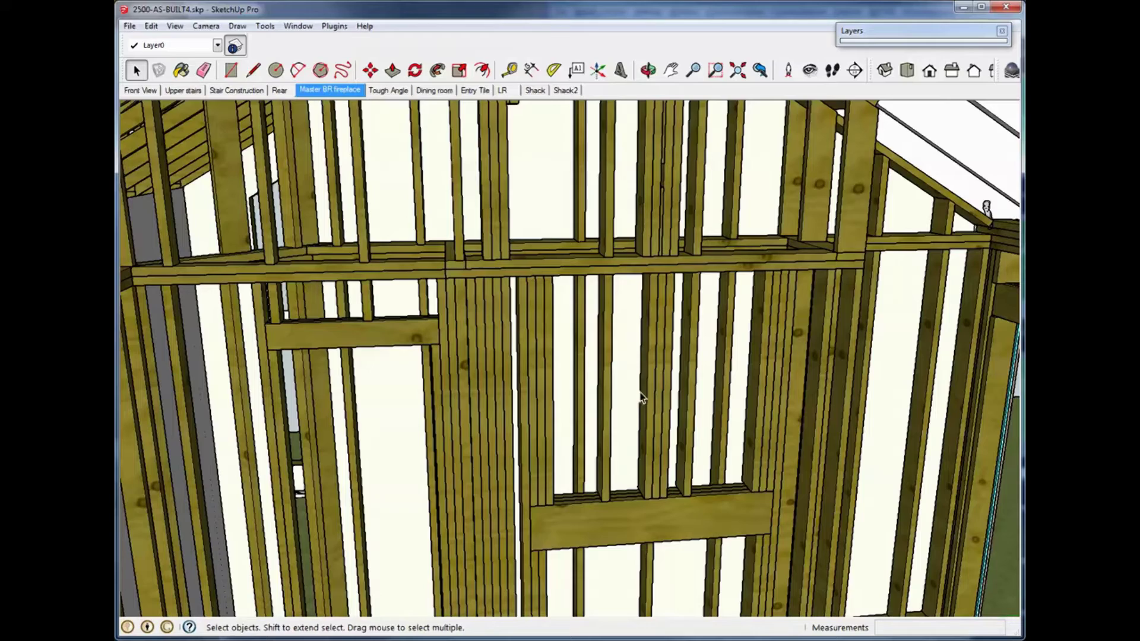
pyautogui.keyDown('shift'); pyautogui.moveTo(757, 264); pyautogui.dragTo(669, 152, button='middle'); pyautogui.keyUp('shift')
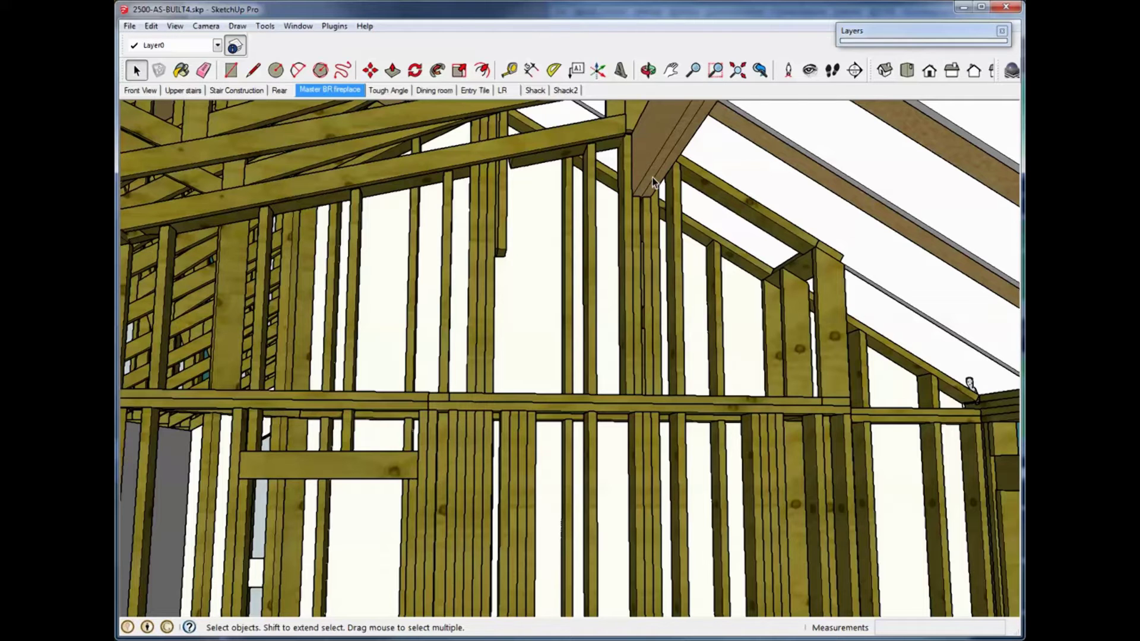
# Step: From the Tough Angle scene, orbit and zoom into the roof and wall framing's window opening
pyautogui.click(408, 92)
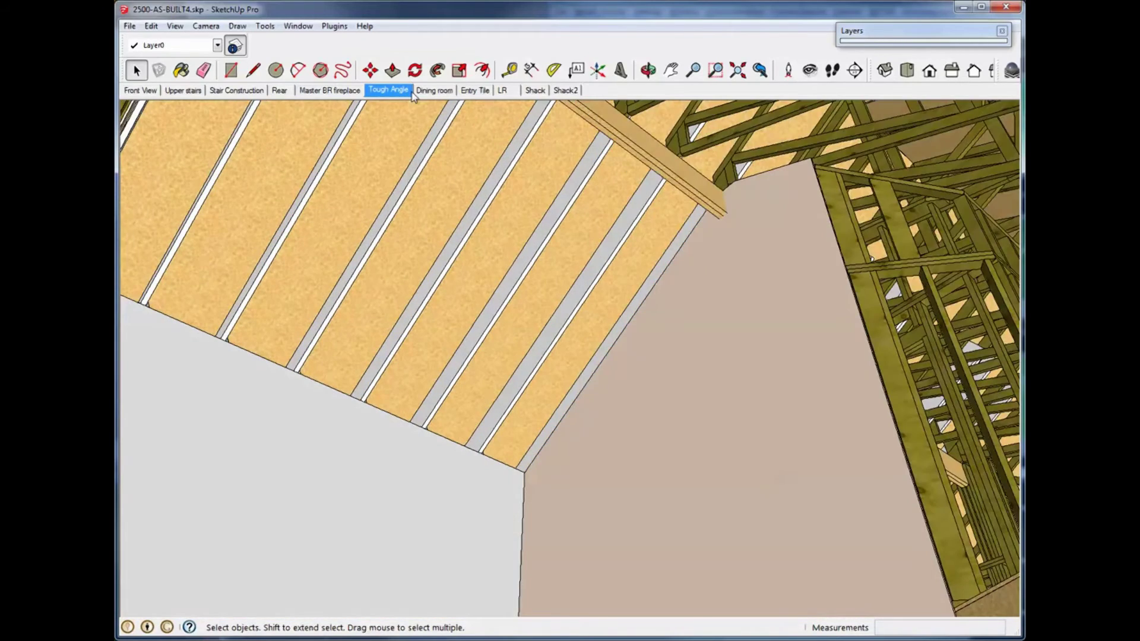
pyautogui.moveTo(797, 191); pyautogui.dragTo(722, 192, button='middle')
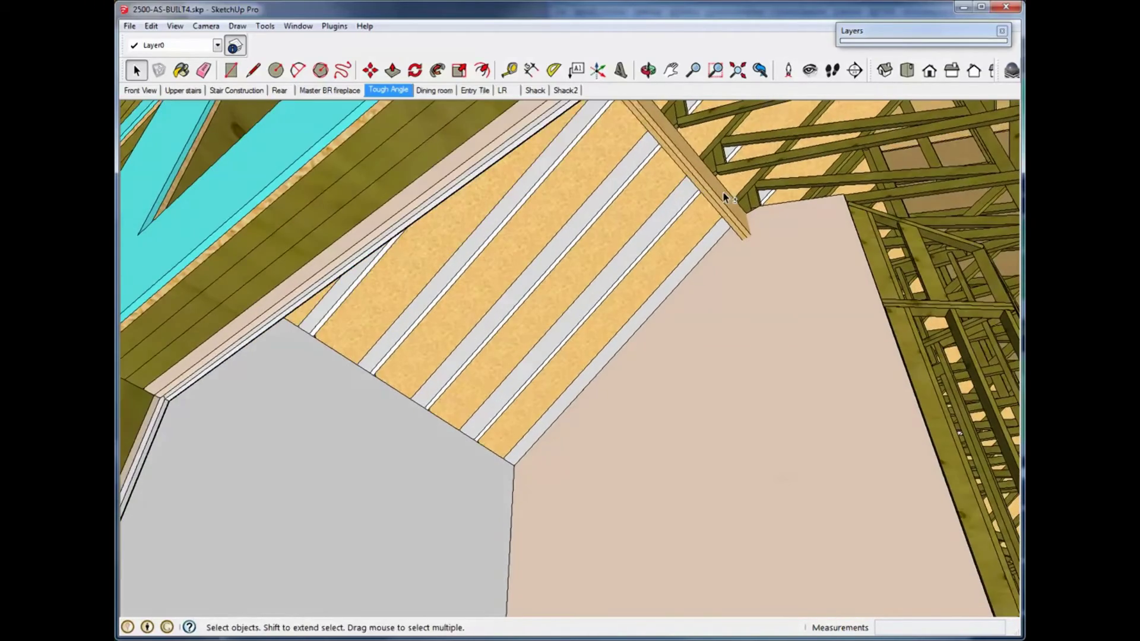
pyautogui.scroll(5, 826, 208)
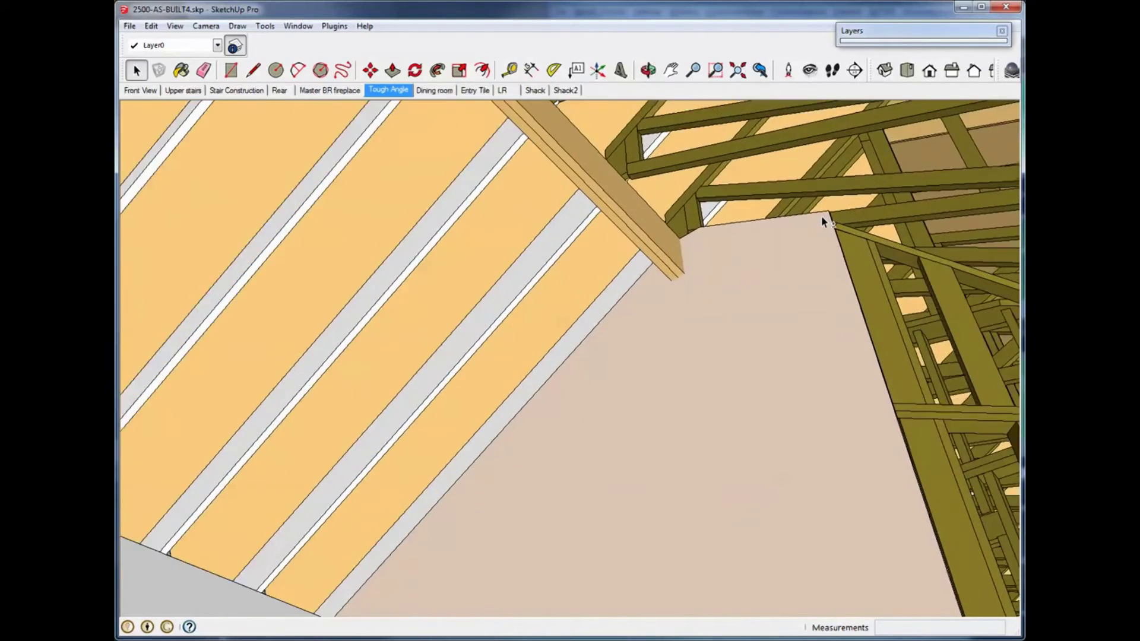
pyautogui.moveTo(809, 222); pyautogui.dragTo(493, 191, button='middle')
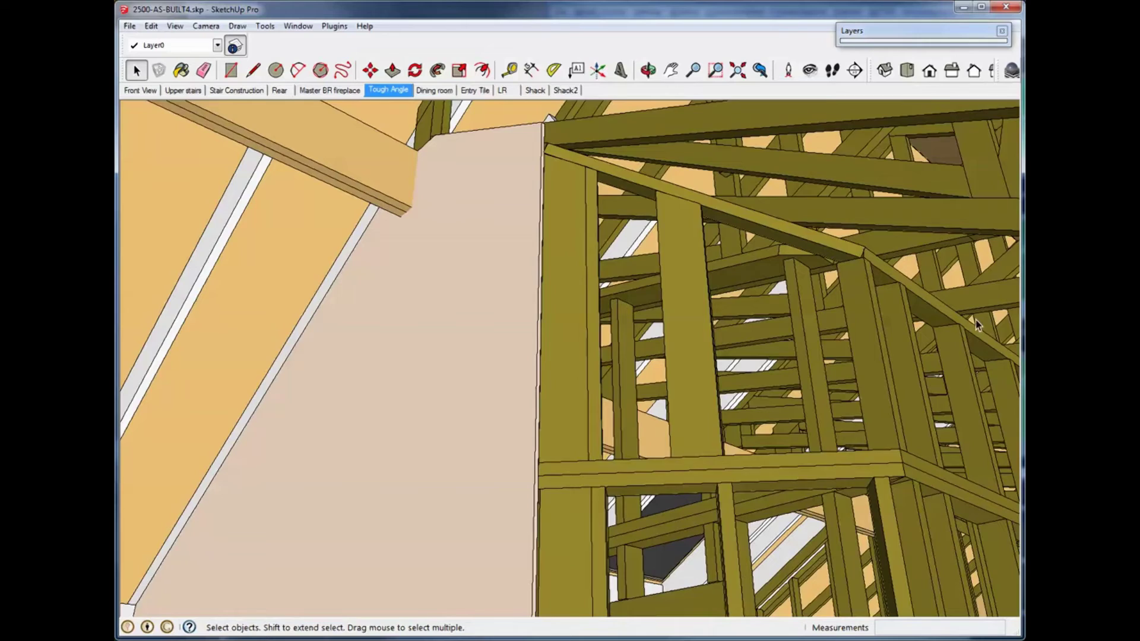
pyautogui.moveTo(983, 343); pyautogui.dragTo(772, 326, button='middle')
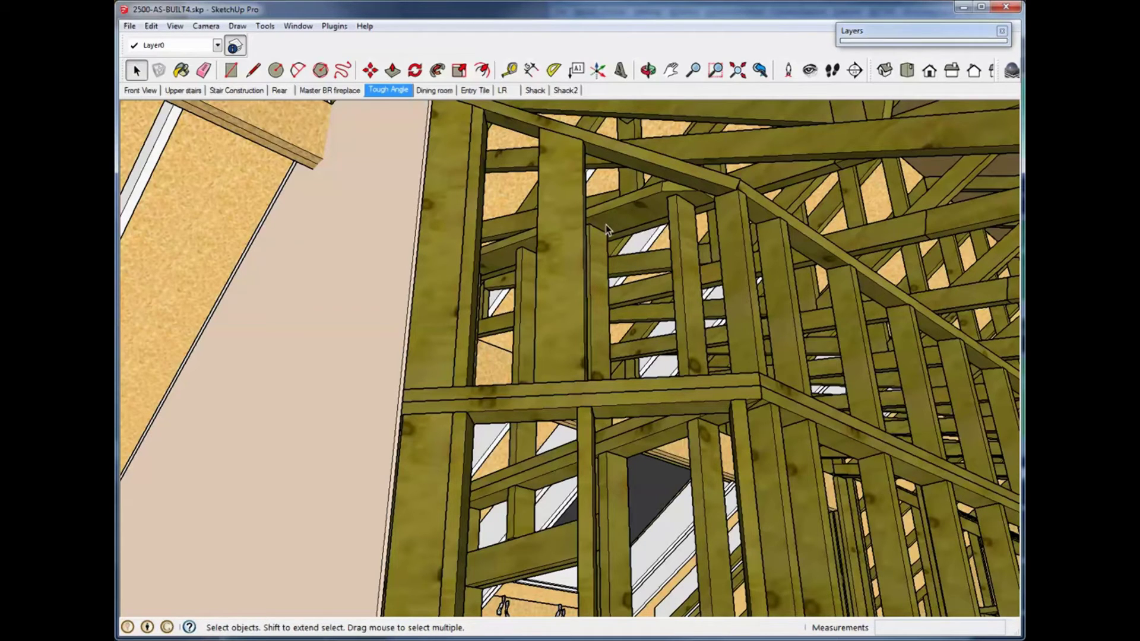
pyautogui.keyDown('shift'); pyautogui.moveTo(658, 202); pyautogui.dragTo(742, 234, button='middle'); pyautogui.keyUp('shift')
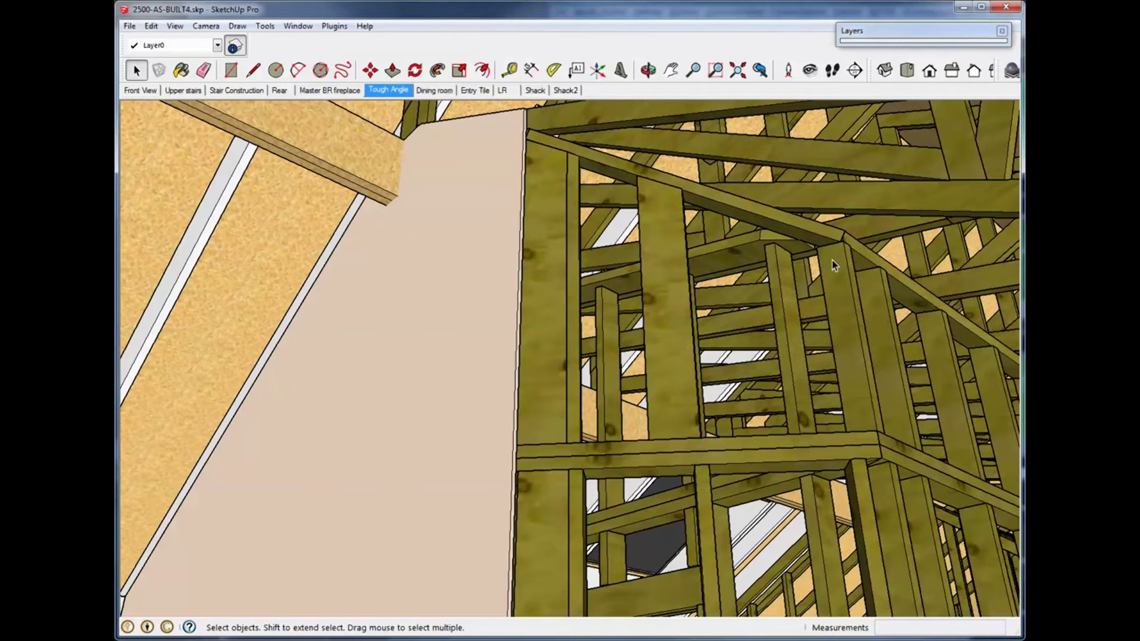
pyautogui.moveTo(832, 261)
pyautogui.mouseDown(button='middle')
pyautogui.moveTo(827, 310)
pyautogui.moveTo(789, 329)
pyautogui.moveTo(736, 342)
pyautogui.moveTo(586, 339)
pyautogui.moveTo(794, 310)
pyautogui.moveTo(863, 288)
pyautogui.moveTo(698, 539)
pyautogui.moveTo(680, 499)
pyautogui.moveTo(680, 300)
pyautogui.moveTo(716, 400)
pyautogui.moveTo(683, 430)
pyautogui.moveTo(458, 458)
pyautogui.moveTo(700, 484)
pyautogui.moveTo(802, 467)
pyautogui.moveTo(790, 463)
pyautogui.mouseUp(button='middle')
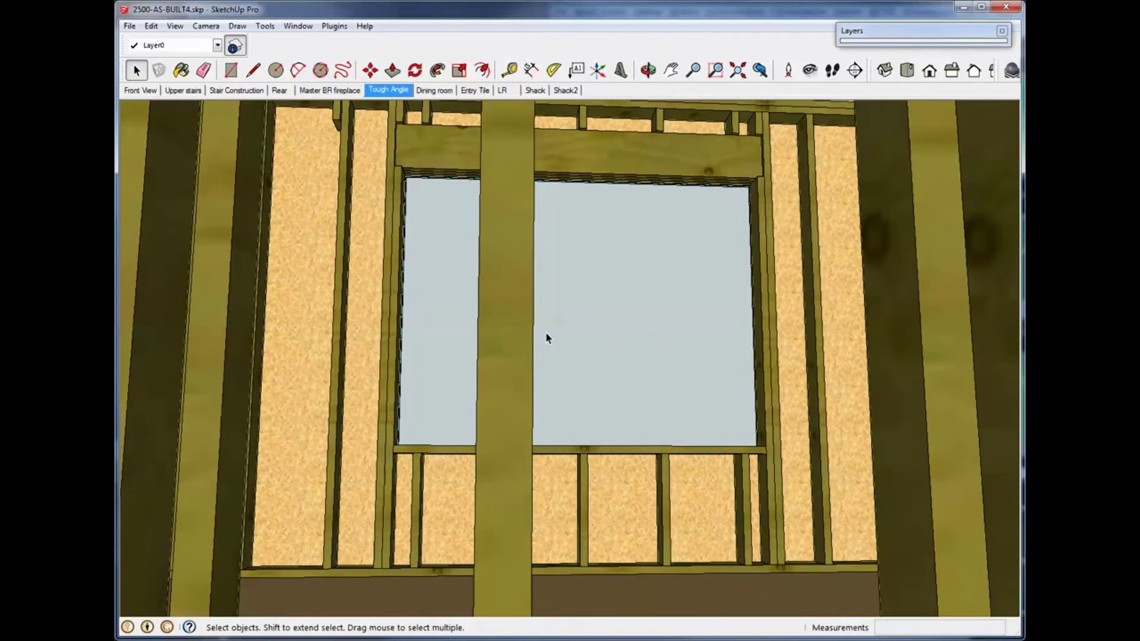
# Step: Restore the Tough Angle scene's saved view of rafters and trusses
pyautogui.click(394, 91)
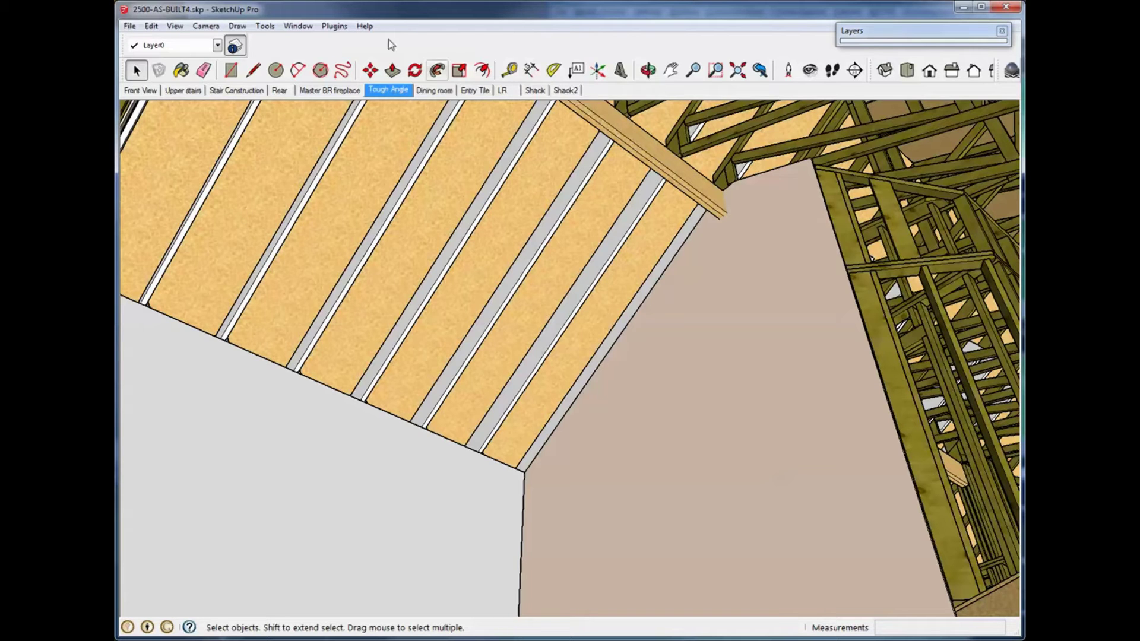
# Step: Hide the drywall panel group in the Tough Angle view to expose the wall studs
pyautogui.press('o')
pyautogui.moveTo(812, 300); pyautogui.dragTo(909, 371)
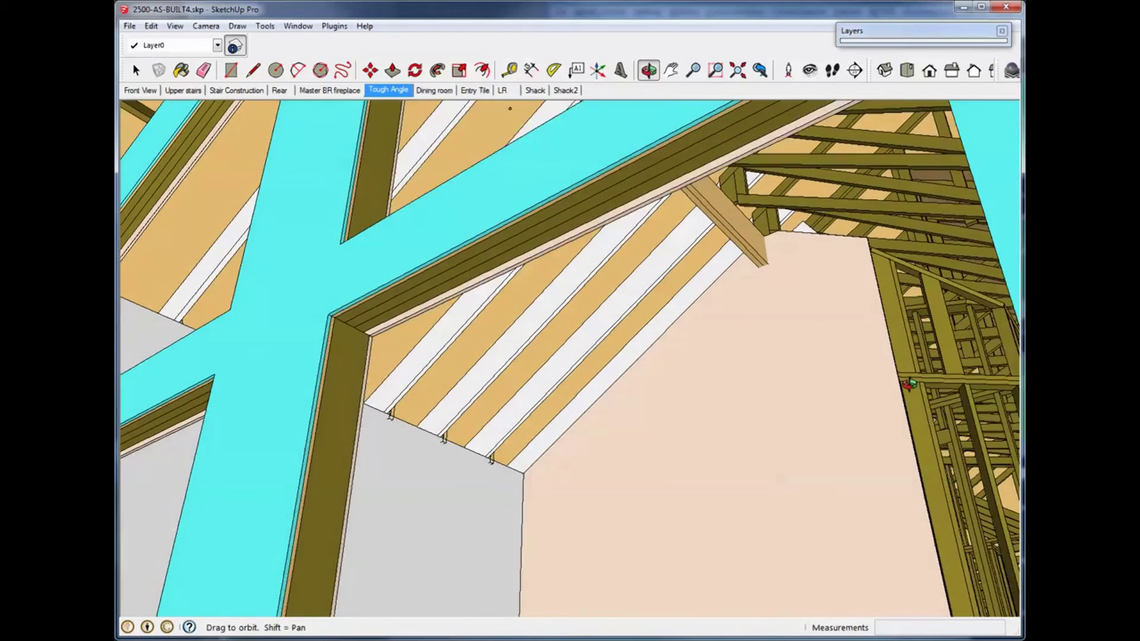
pyautogui.press('space')
pyautogui.moveTo(906, 385); pyautogui.dragTo(879, 359, button='middle')
pyautogui.click(808, 344)
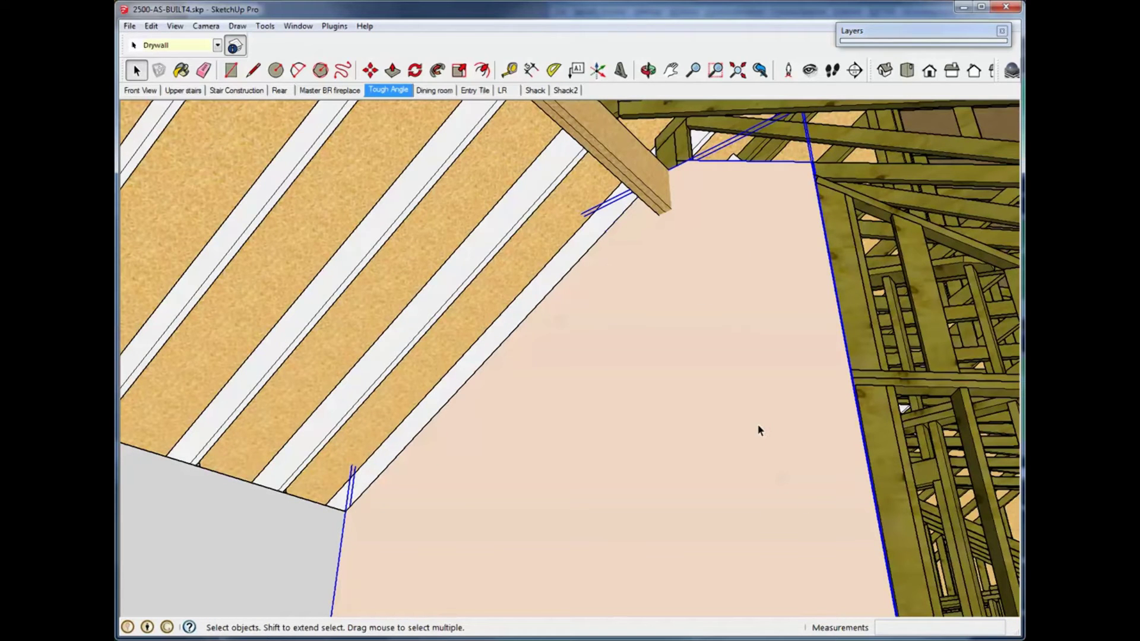
pyautogui.rightClick(741, 341)
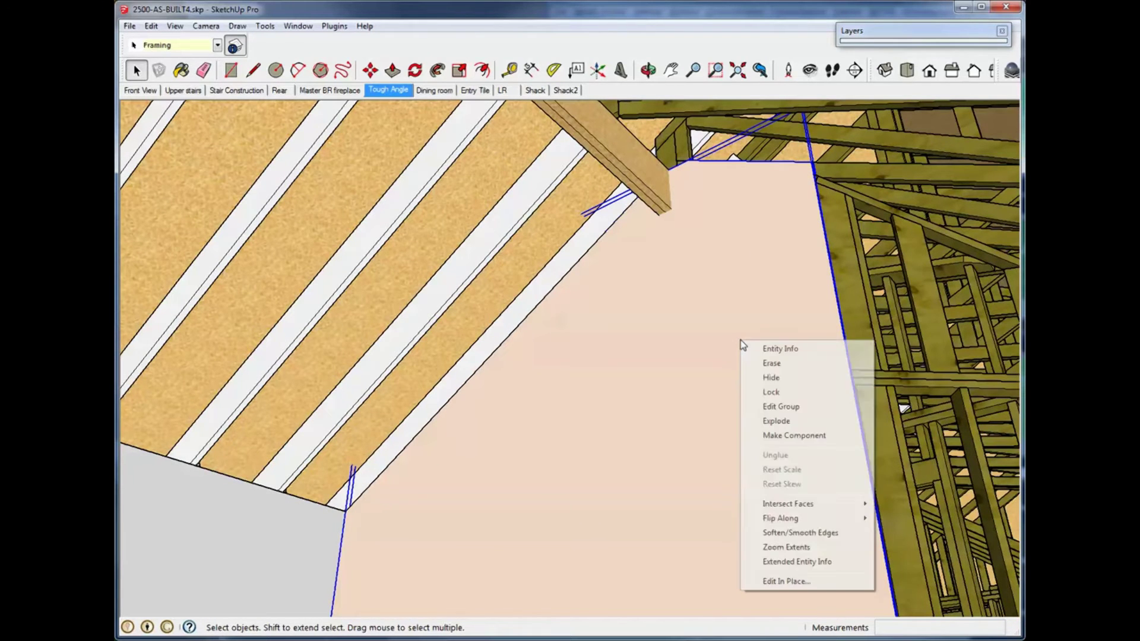
pyautogui.click(772, 378)
pyautogui.moveTo(800, 378); pyautogui.dragTo(768, 416, button='middle')
pyautogui.click(769, 415)
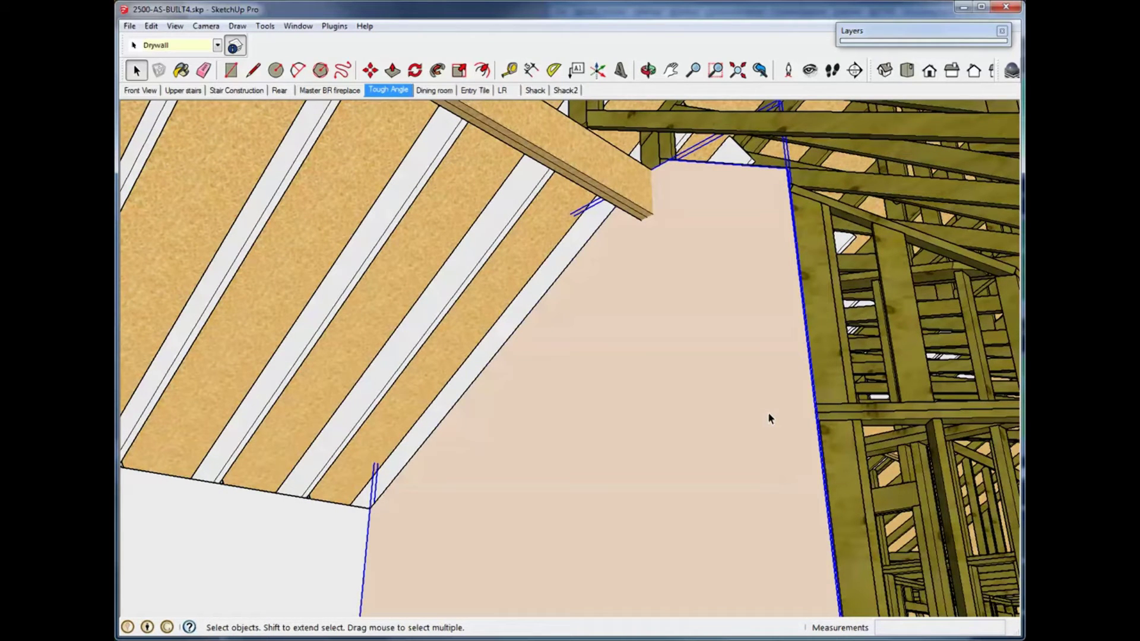
pyautogui.rightClick(759, 227)
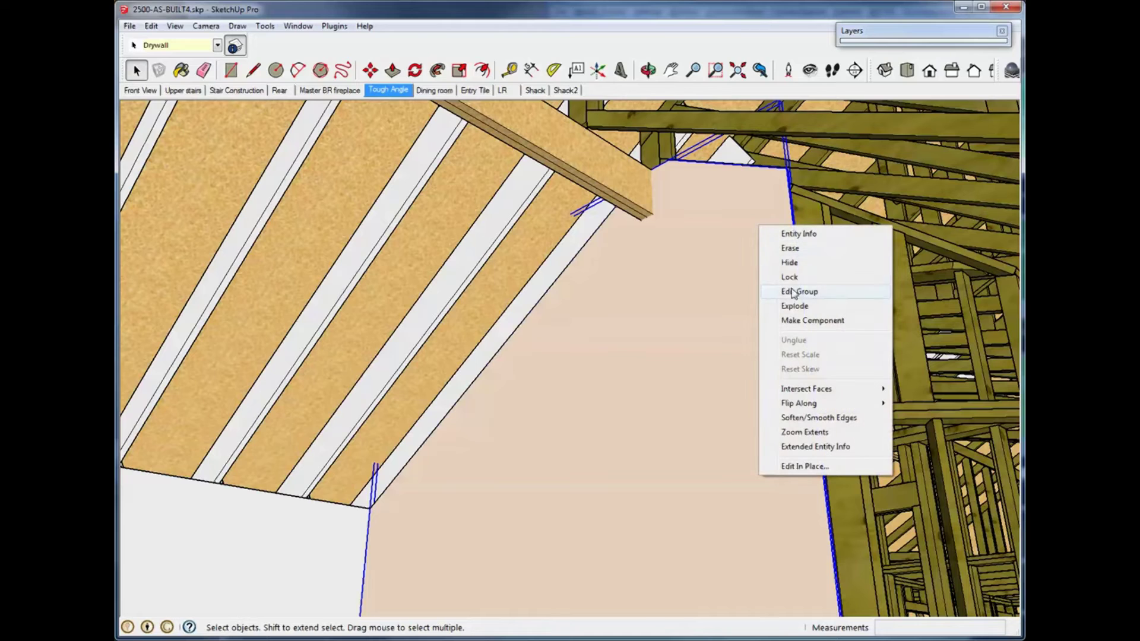
pyautogui.click(790, 263)
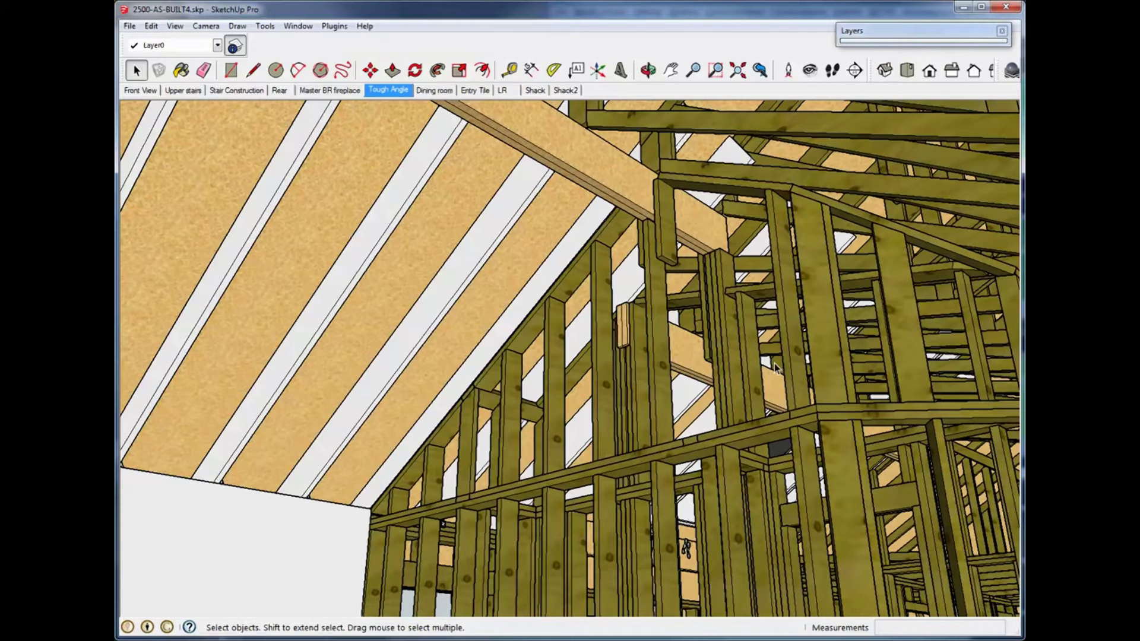
# Step: Update the Tough Angle scene with all properties to save the hidden drywall, then recall Front View
pyautogui.rightClick(380, 94)
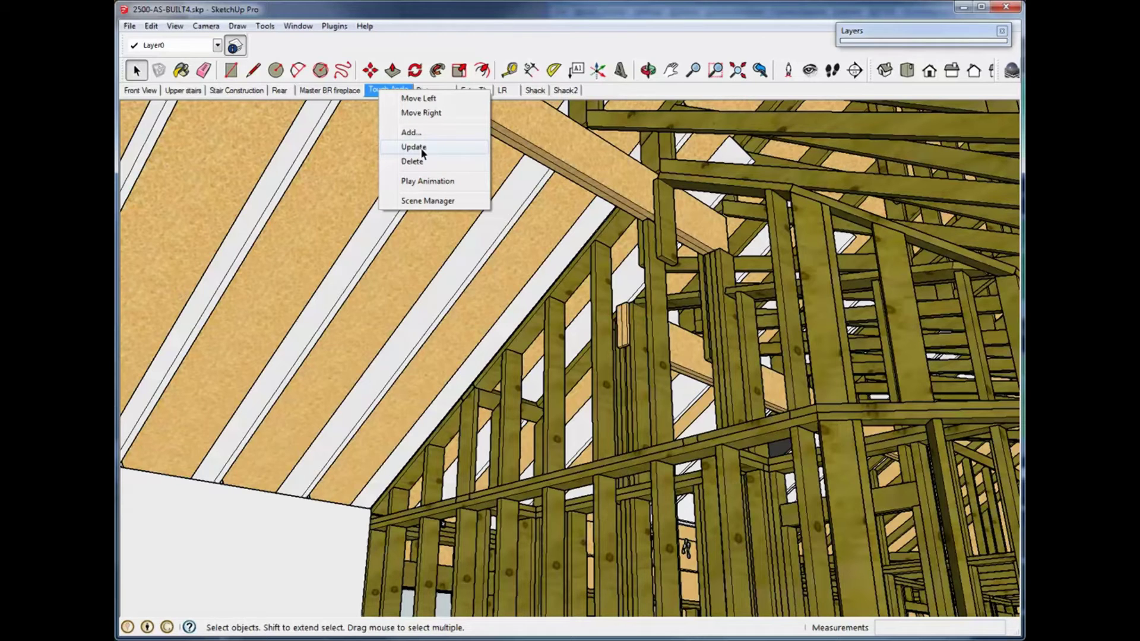
pyautogui.click(297, 26)
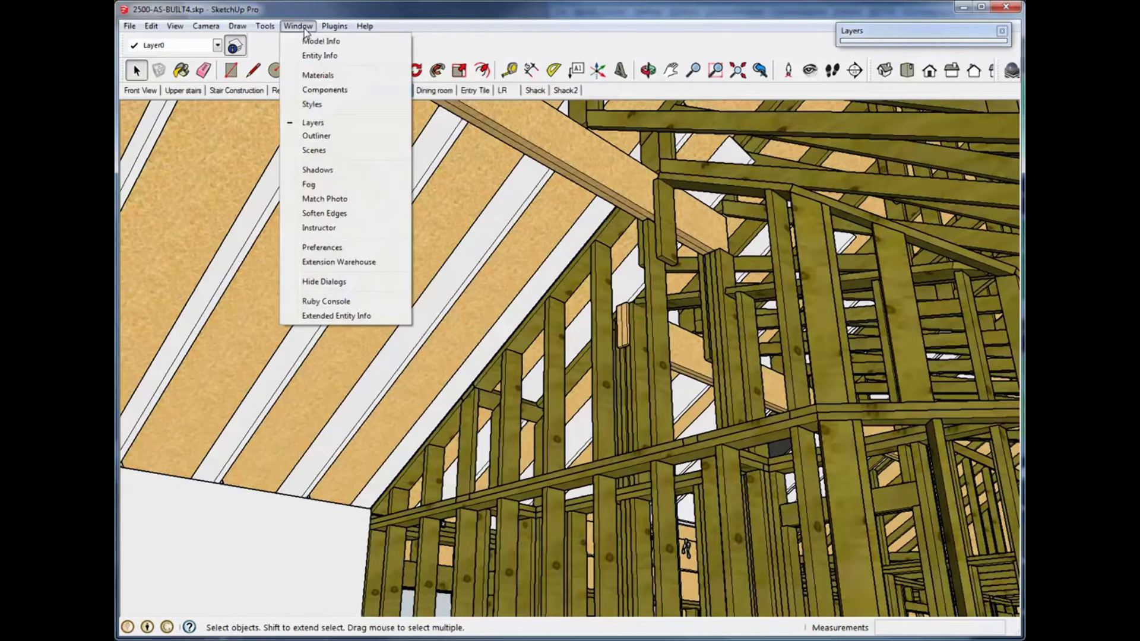
pyautogui.click(326, 150)
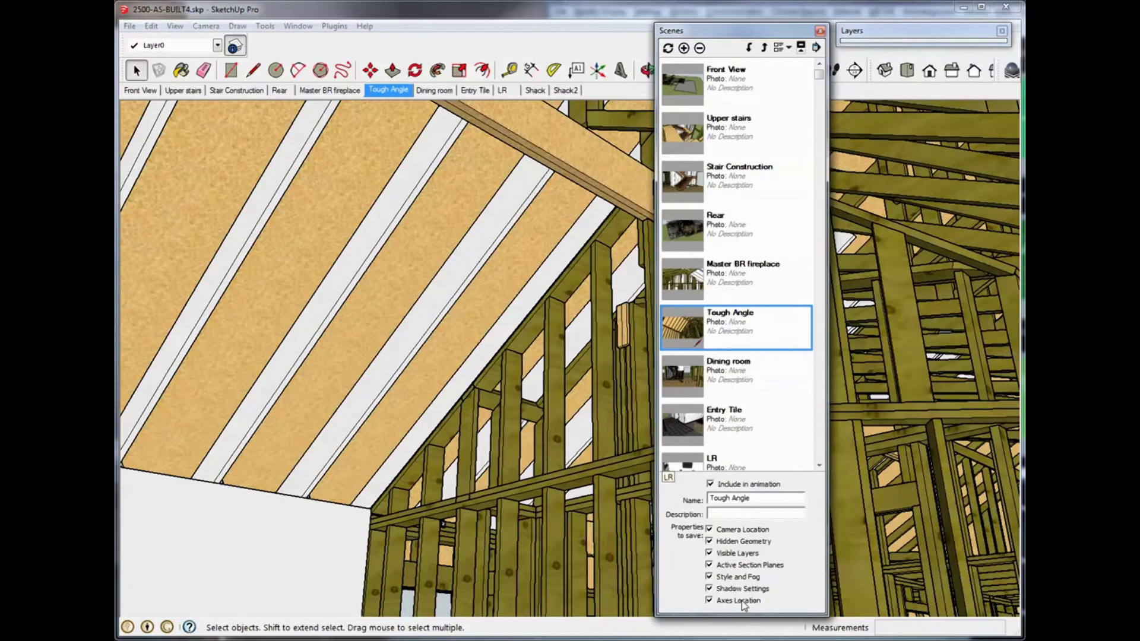
pyautogui.rightClick(732, 325)
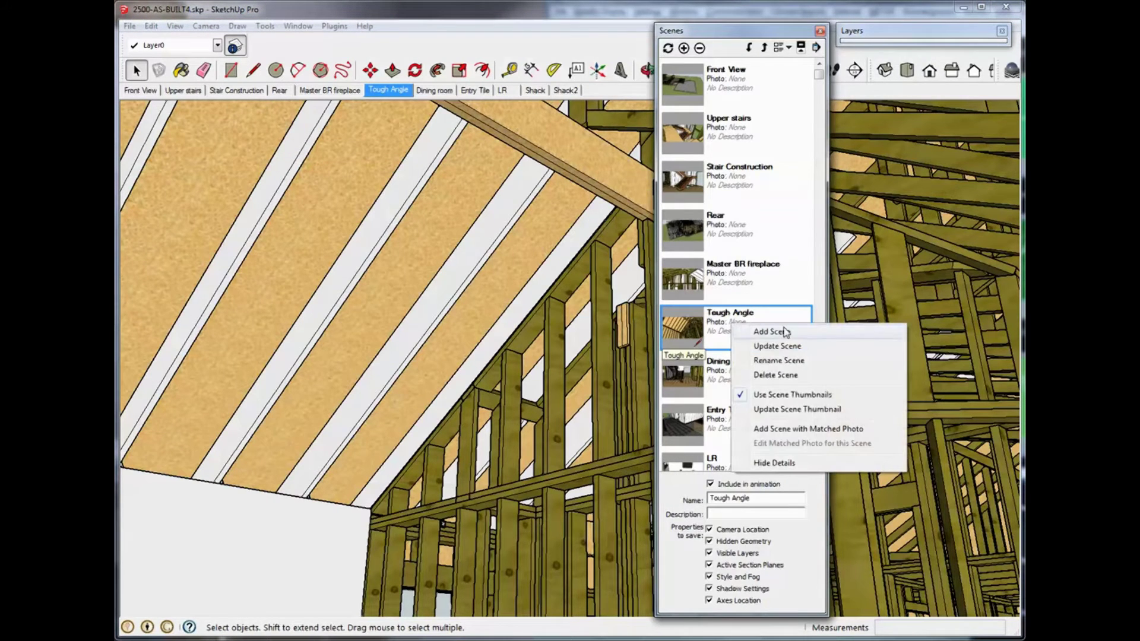
pyautogui.click(772, 346)
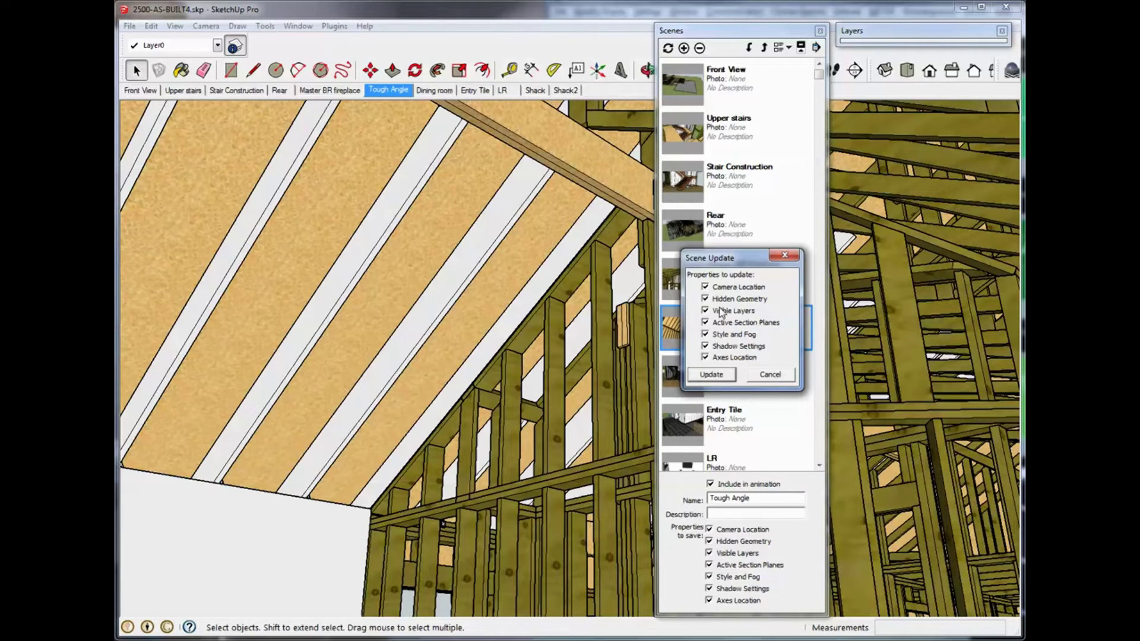
pyautogui.click(723, 376)
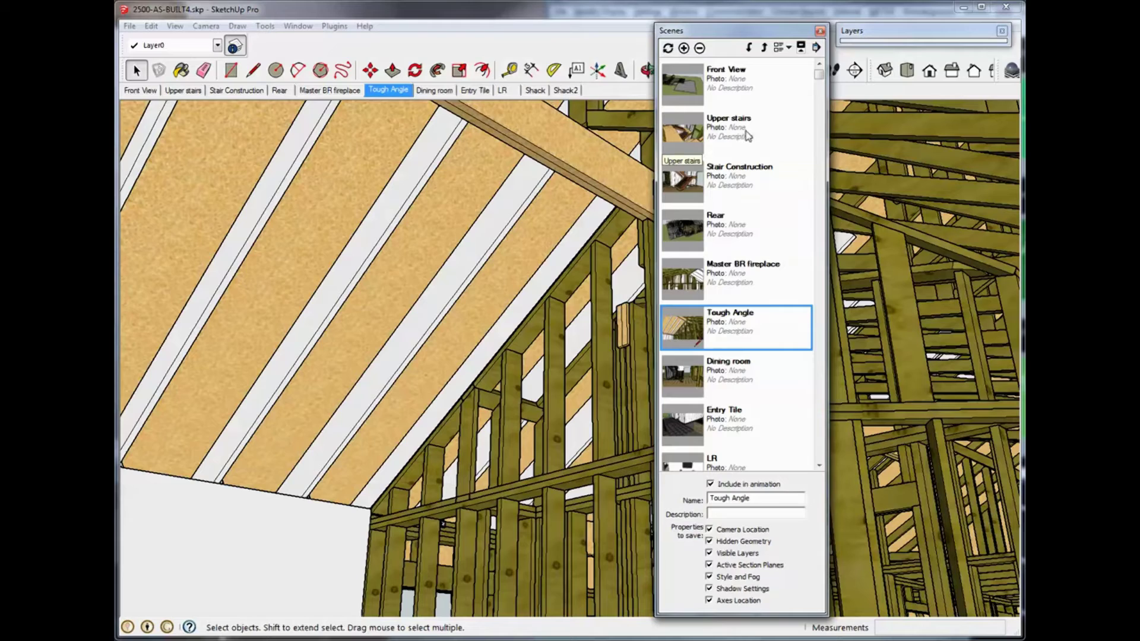
pyautogui.click(820, 31)
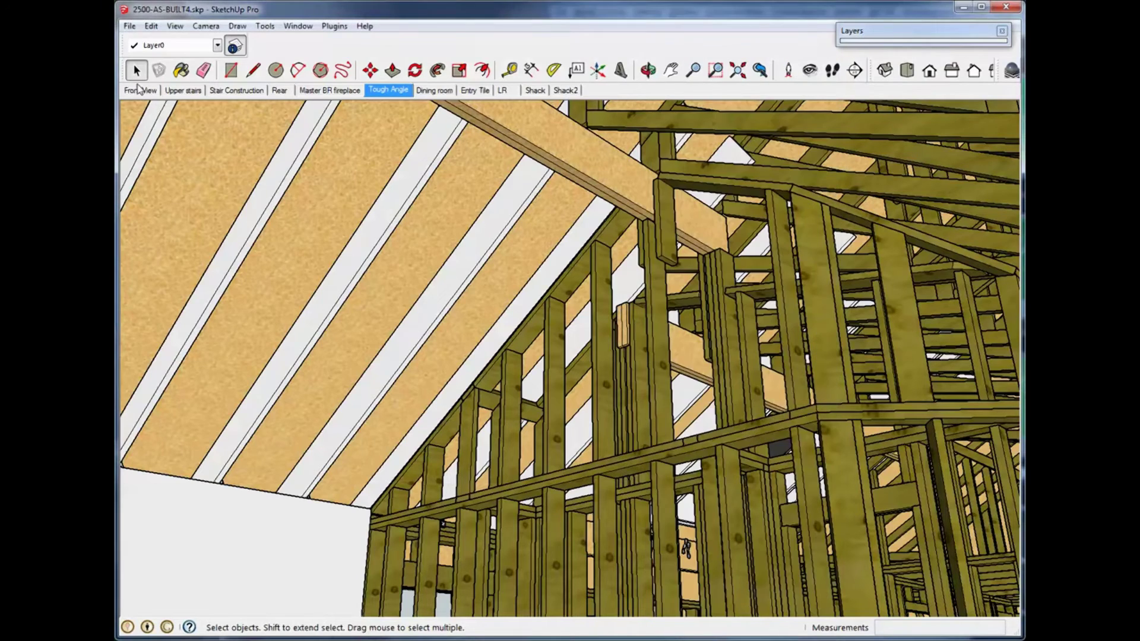
pyautogui.click(135, 91)
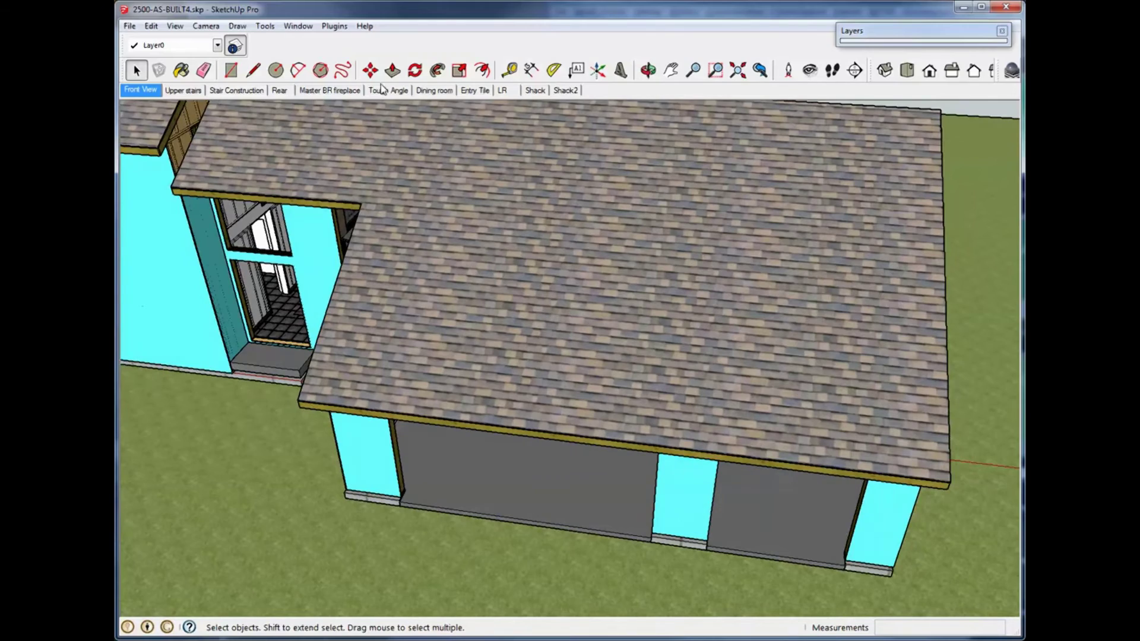
# Step: Recall Tough Angle to confirm the drywall stays hidden, orbiting close to the boards
pyautogui.click(391, 91)
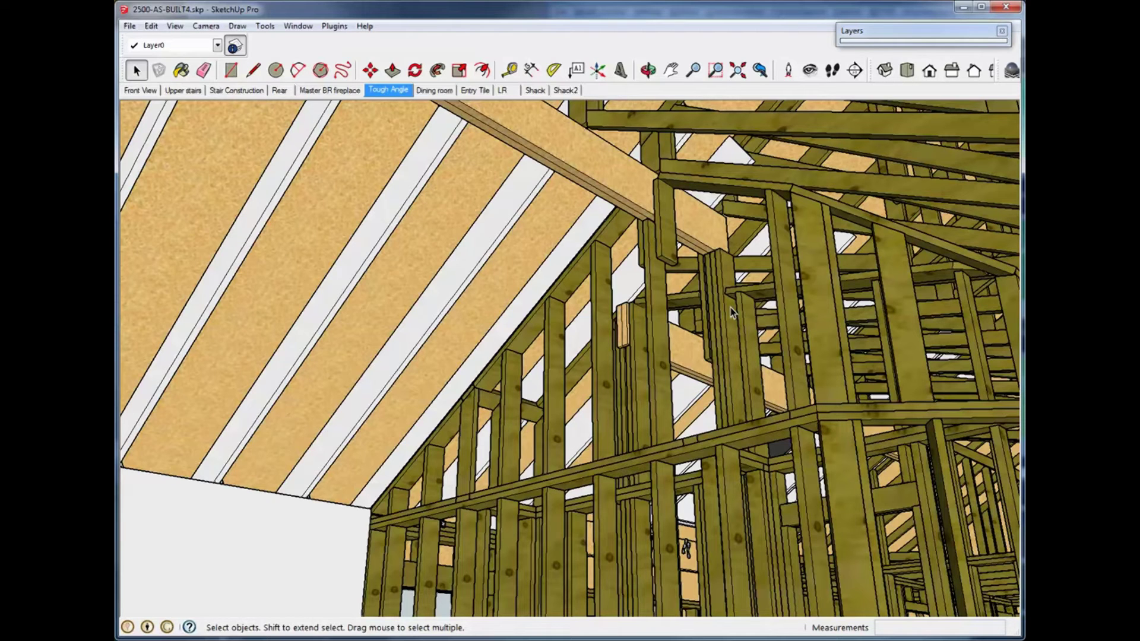
pyautogui.moveTo(761, 314); pyautogui.dragTo(629, 254, button='middle')
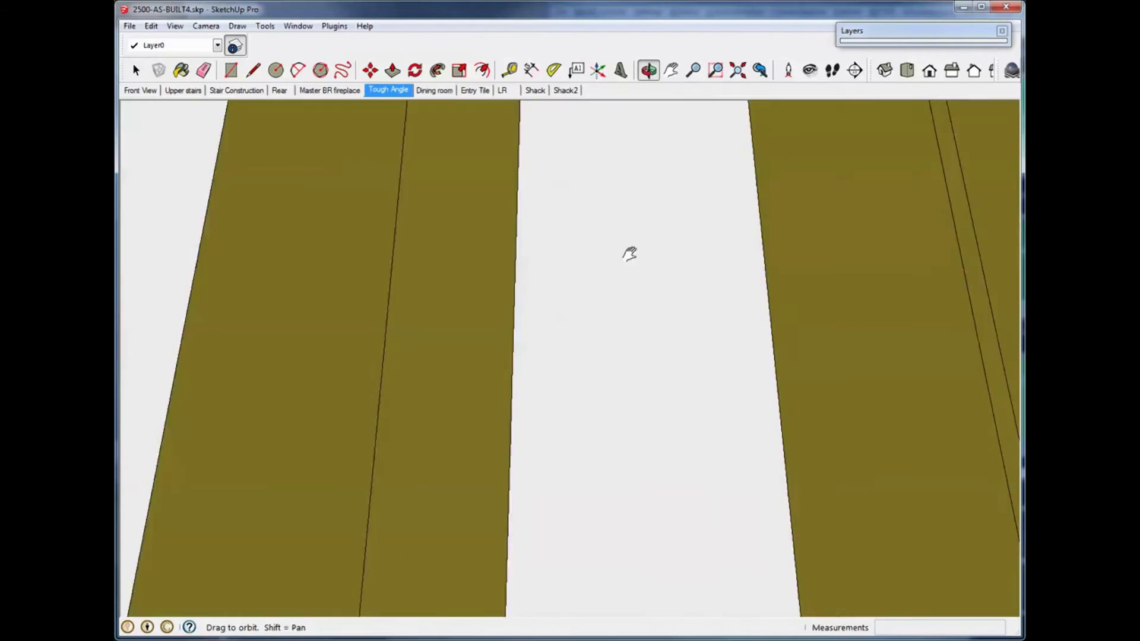
pyautogui.press('space')
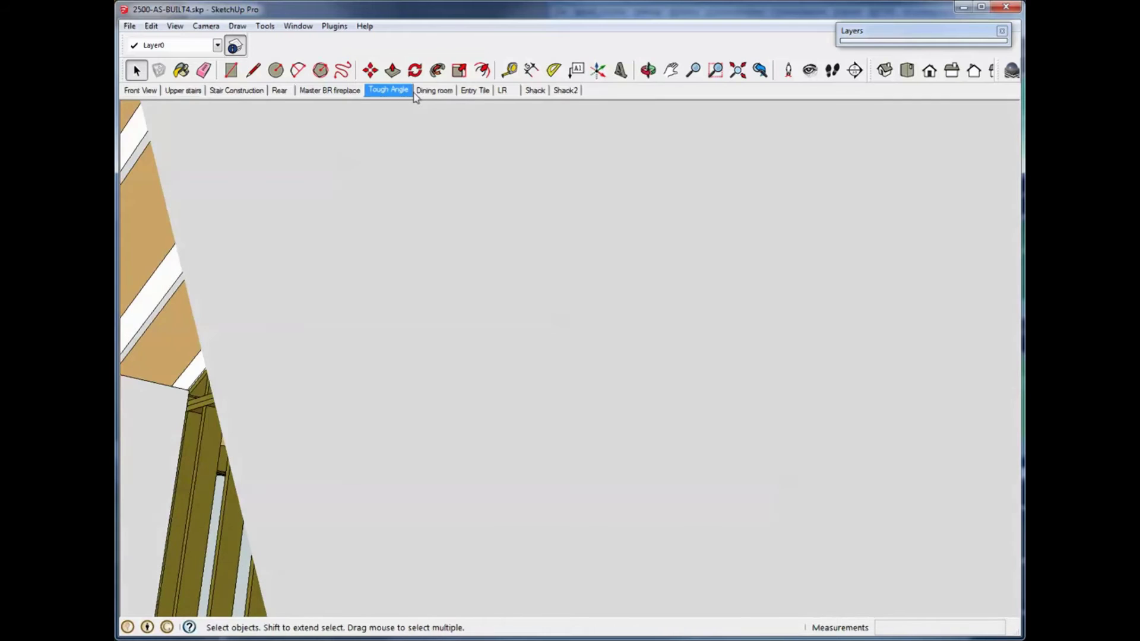
# Step: Orbit and zoom out of the wall close-up, then recall the Dining room scene
pyautogui.click(424, 92)
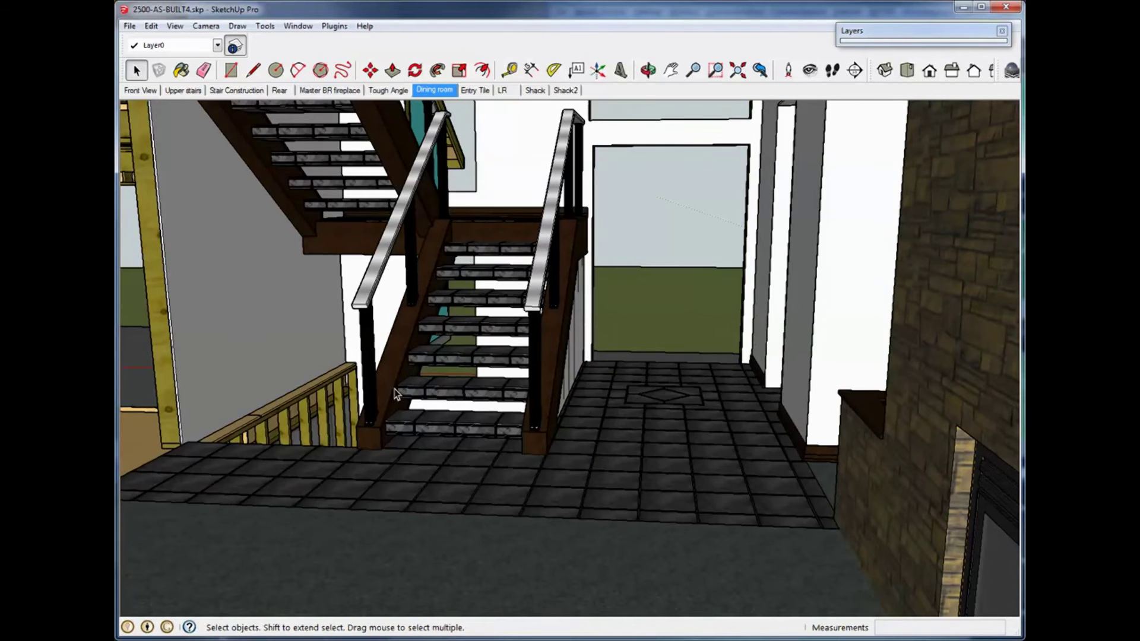
pyautogui.moveTo(379, 328); pyautogui.dragTo(425, 382, button='middle')
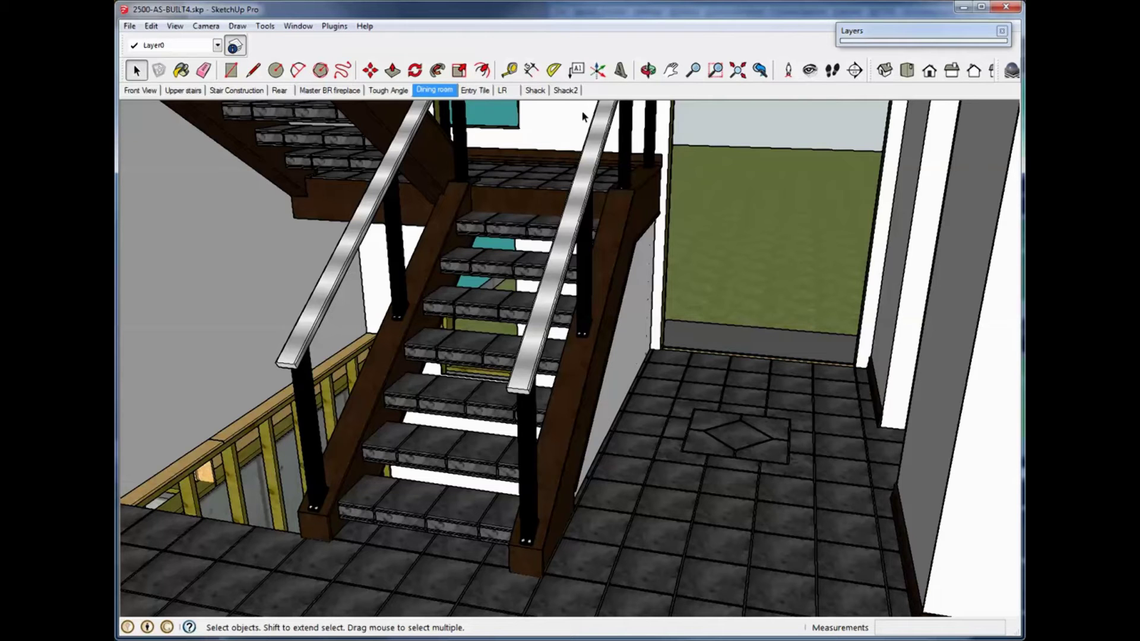
pyautogui.moveTo(568, 349); pyautogui.dragTo(504, 224, button='middle')
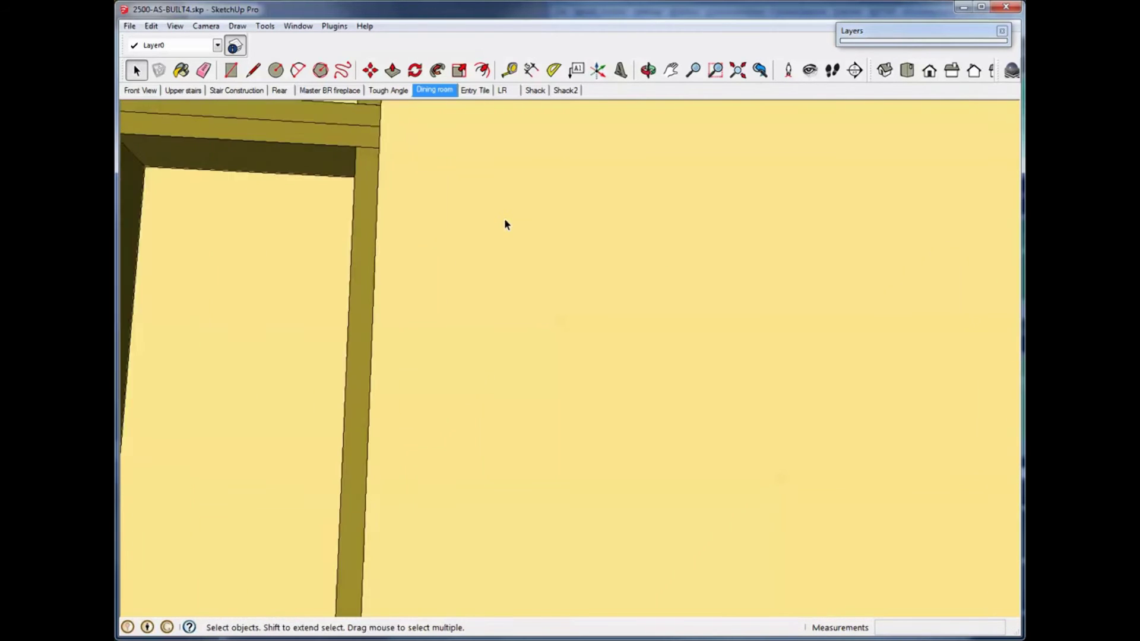
pyautogui.scroll(2, 505, 224)
pyautogui.scroll(3, 504, 221)
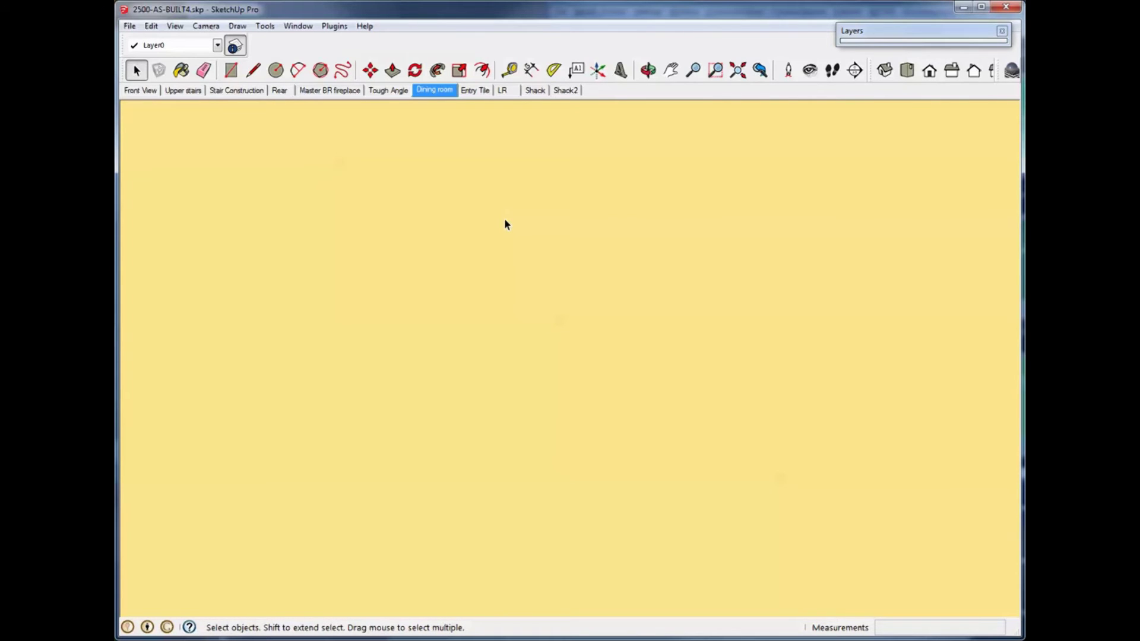
pyautogui.scroll(4, 505, 223)
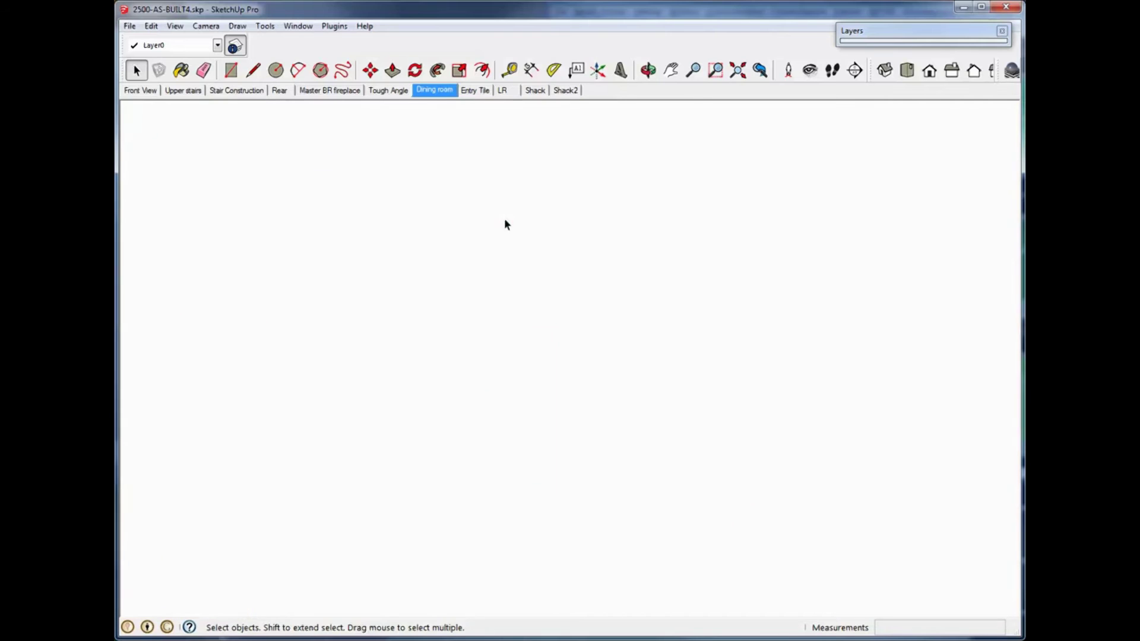
pyautogui.moveTo(505, 223); pyautogui.dragTo(148, 254, button='middle')
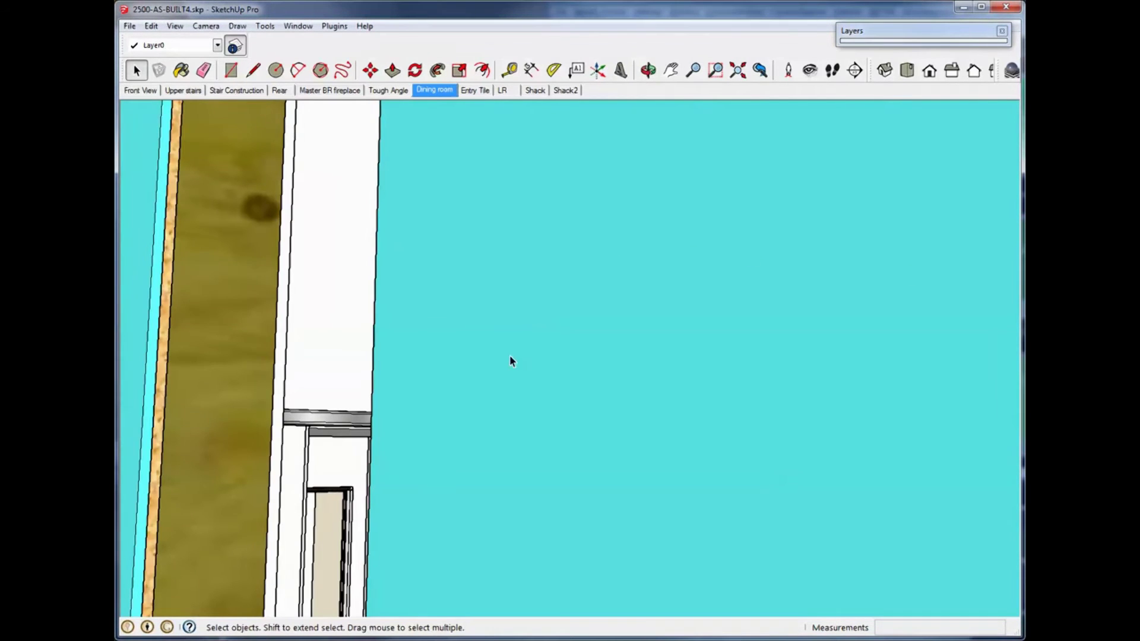
pyautogui.moveTo(511, 359); pyautogui.dragTo(254, 369, button='middle')
pyautogui.scroll(-2, 399, 361)
pyautogui.scroll(2, 366, 351)
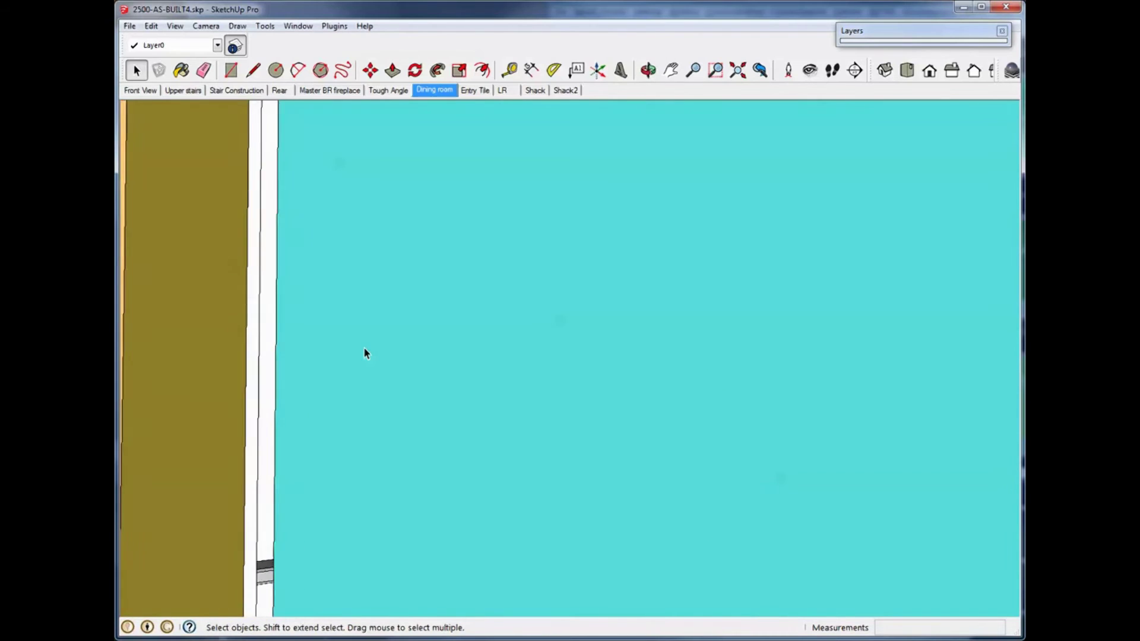
pyautogui.click(437, 93)
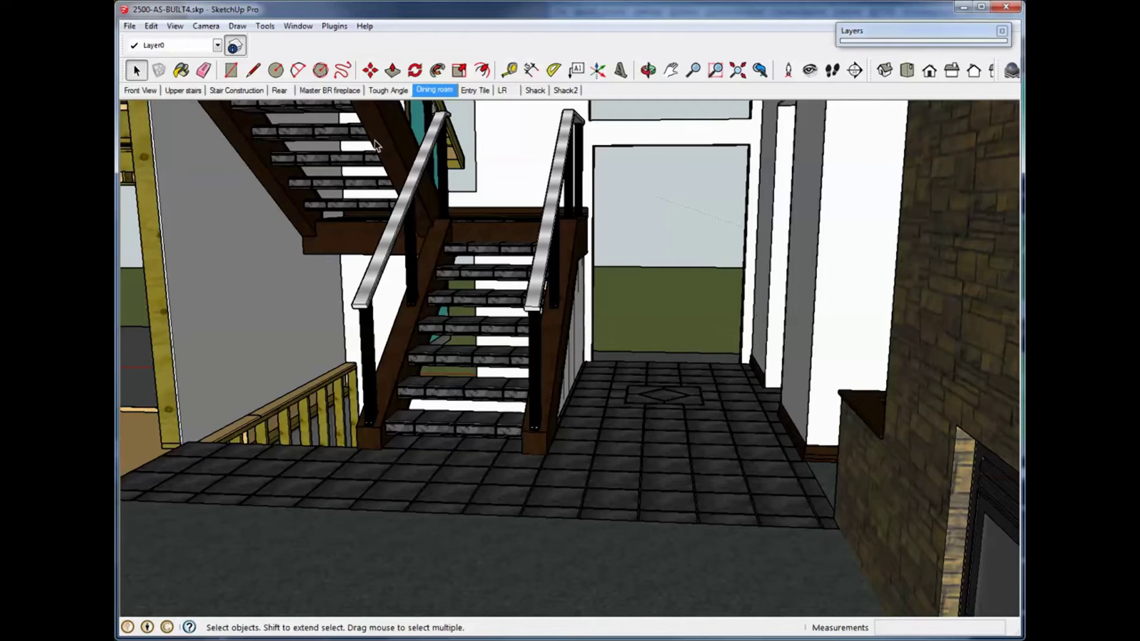
# Step: Switch to the Entry Tile scene showing the tiled entry floor and stone fireplace
pyautogui.click(468, 90)
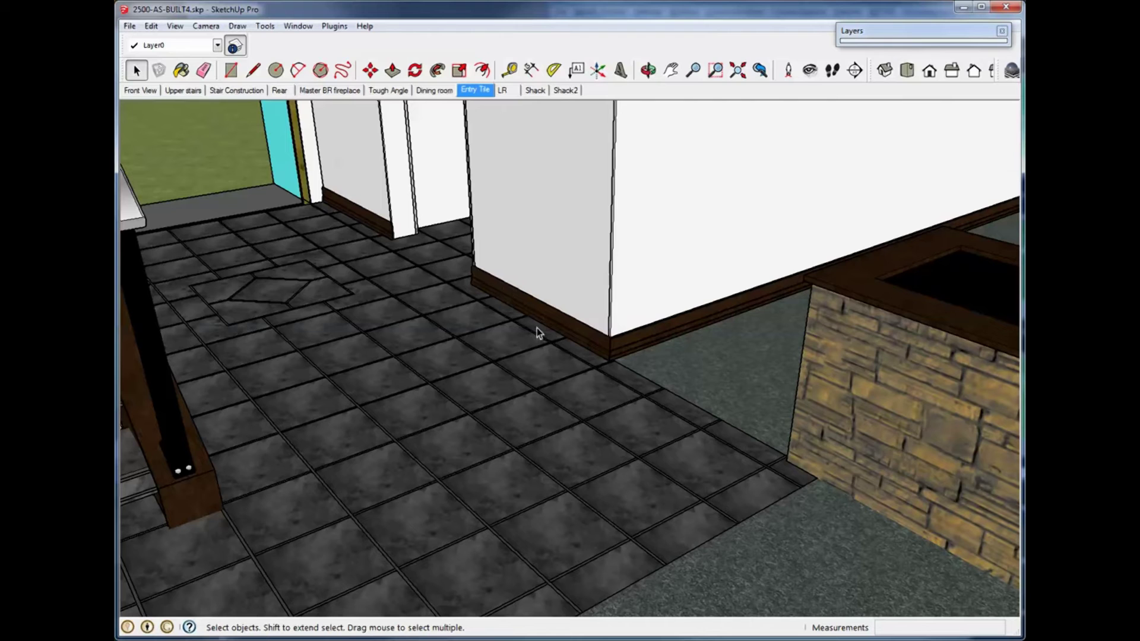
# Step: Recall the LR scene and tilt the view over the living-room wall with the TV panel
pyautogui.click(503, 92)
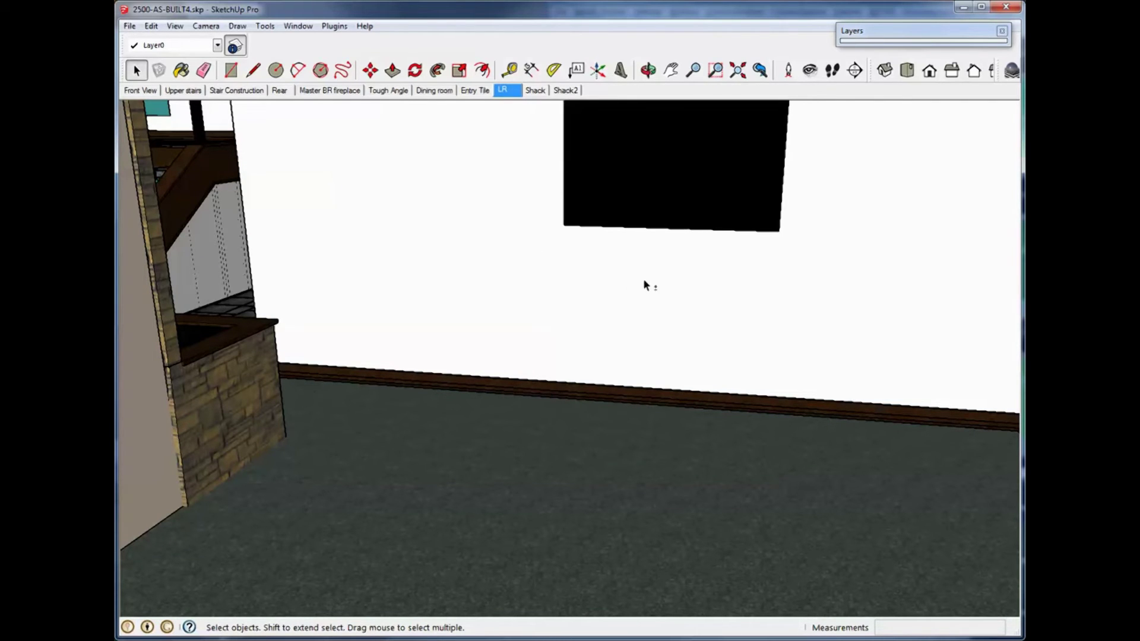
pyautogui.moveTo(643, 285); pyautogui.dragTo(631, 326, button='middle')
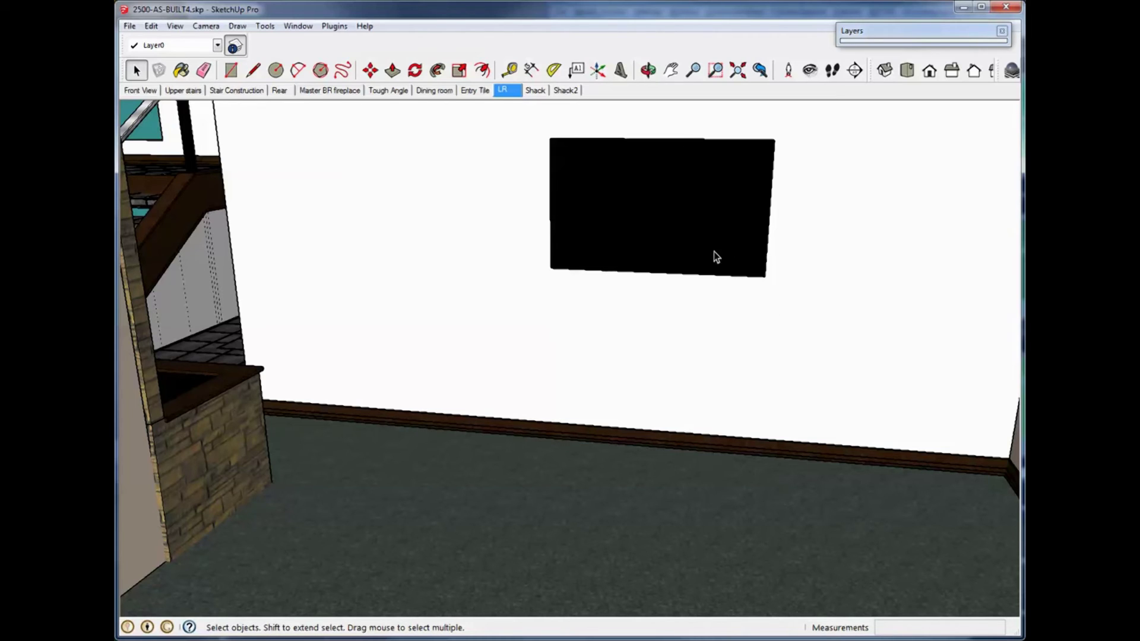
# Step: Recall the Shack scene and orbit and zoom around the desk, shelves and ceiling beam
pyautogui.click(535, 90)
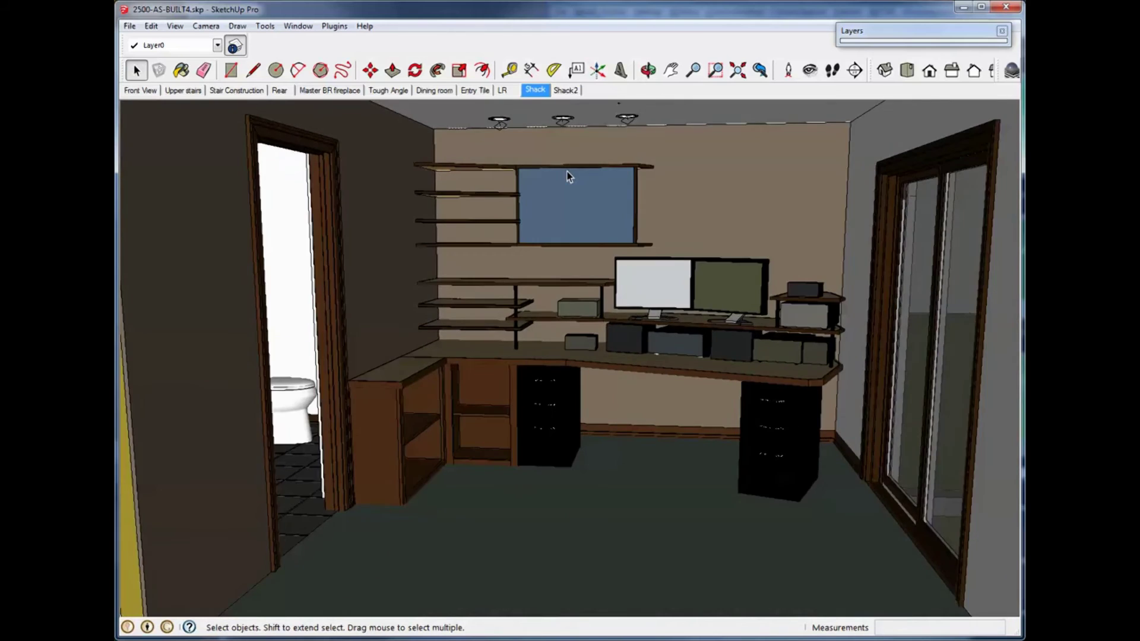
pyautogui.scroll(-2, 567, 176)
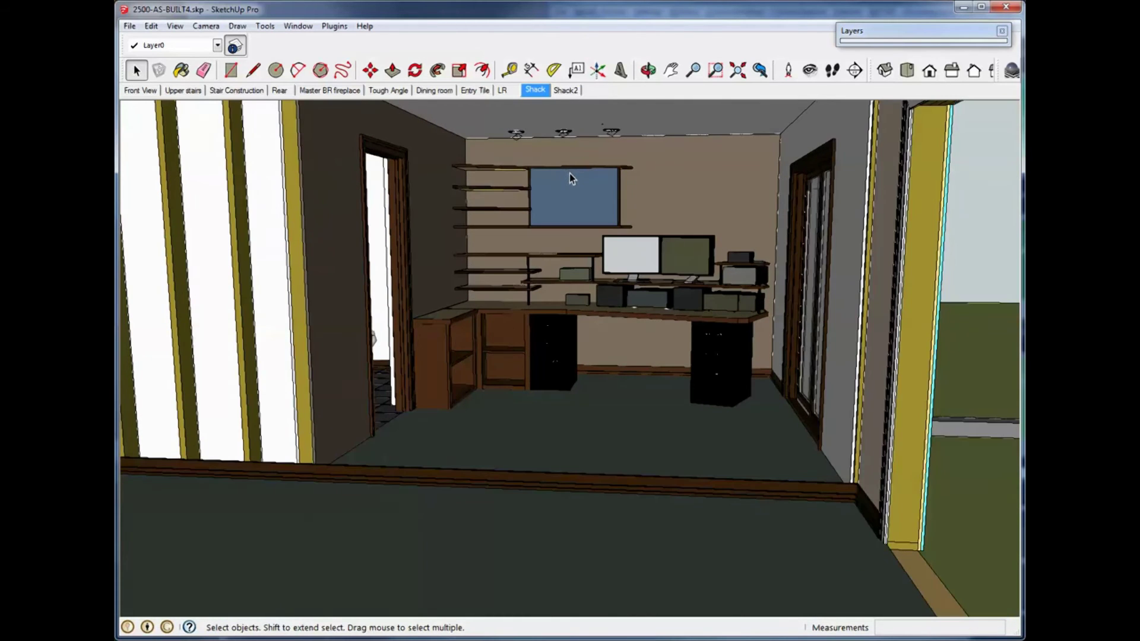
pyautogui.moveTo(569, 176); pyautogui.dragTo(570, 192, button='middle')
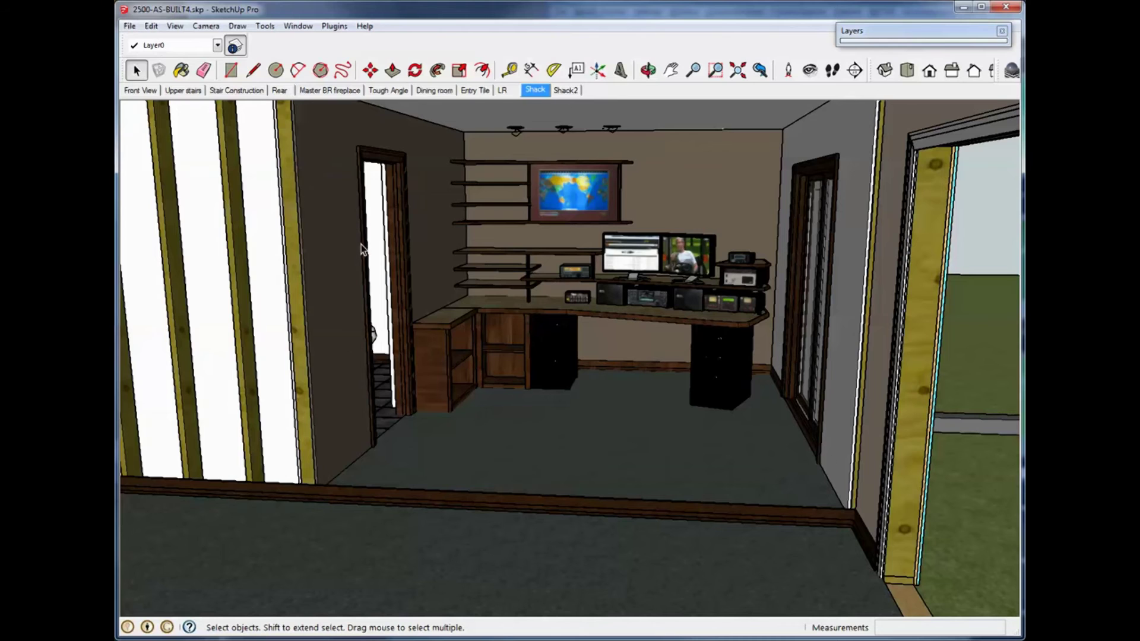
pyautogui.moveTo(361, 249); pyautogui.dragTo(356, 256, button='middle')
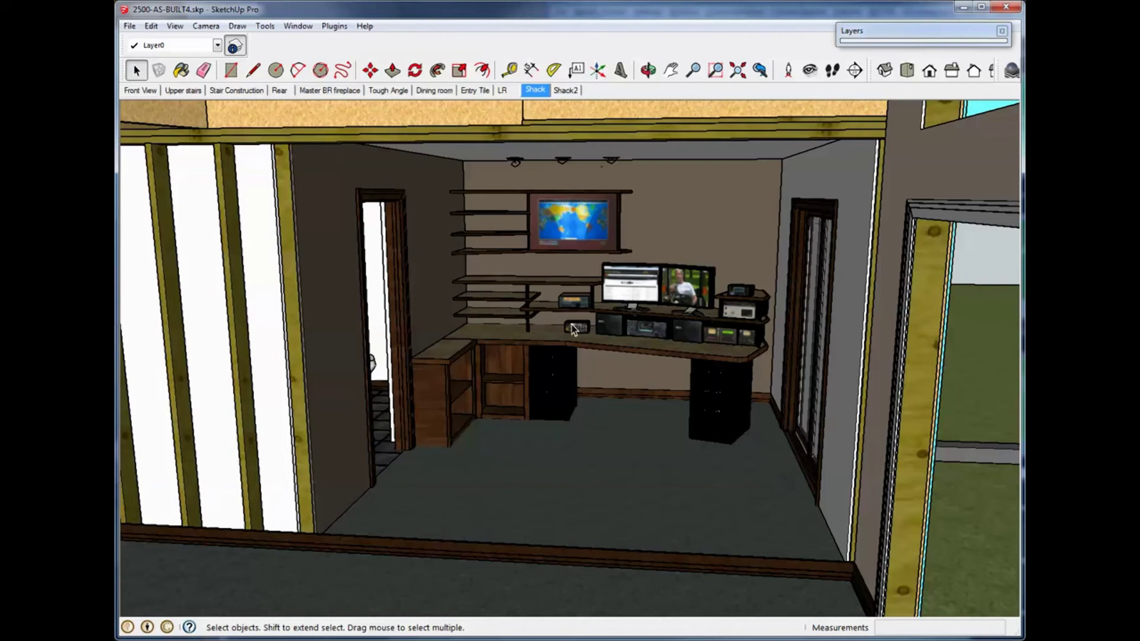
pyautogui.scroll(5, 612, 387)
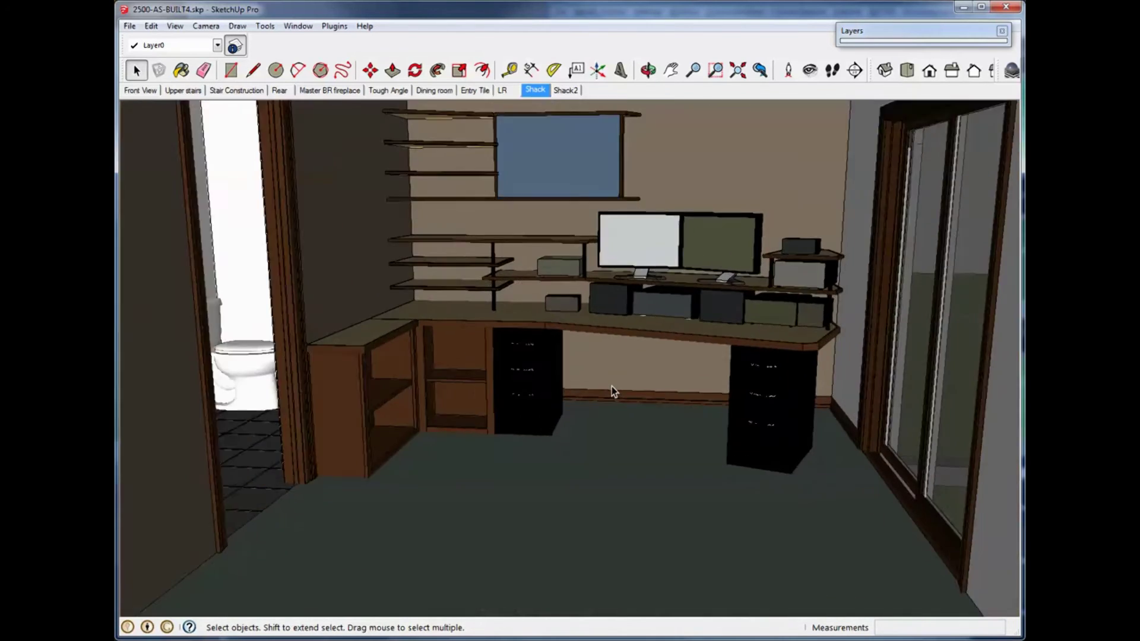
pyautogui.moveTo(612, 387); pyautogui.dragTo(575, 410, button='middle')
pyautogui.scroll(-3, 616, 334)
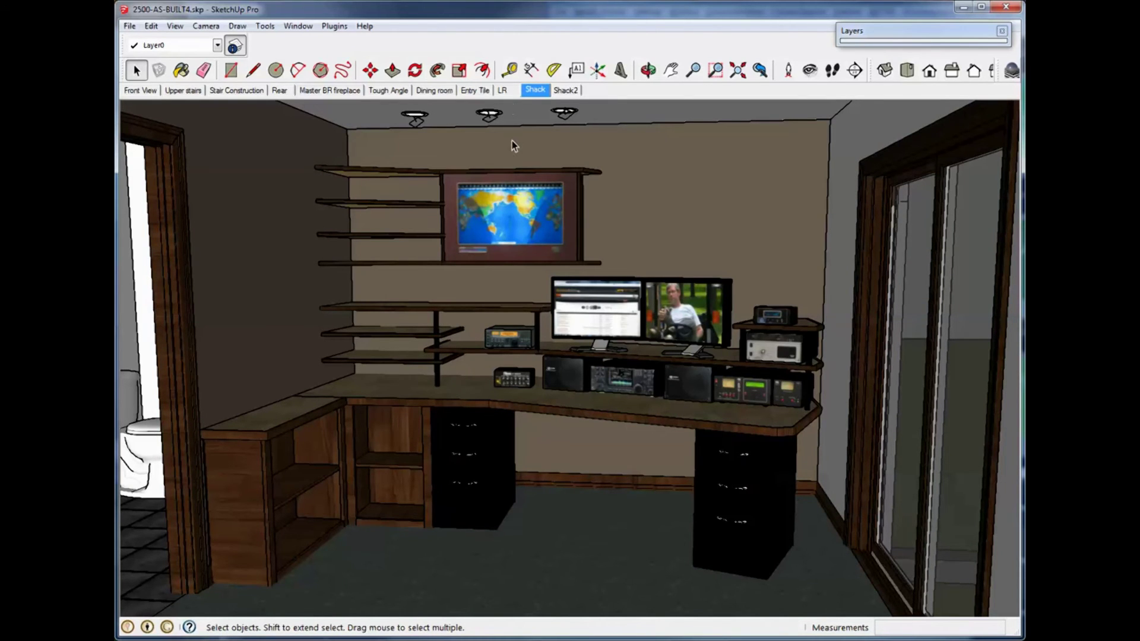
# Step: From the LR scene, orbit toward the side wall and zoom forward past the desk until the view blanks
pyautogui.click(515, 93)
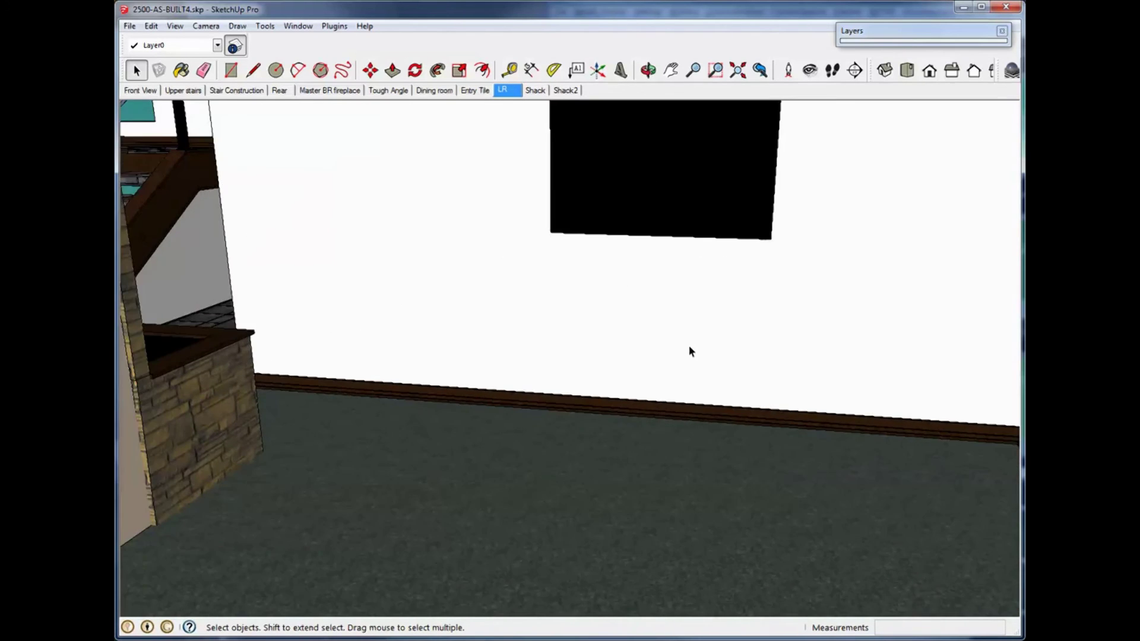
pyautogui.moveTo(749, 382); pyautogui.dragTo(540, 415, button='middle')
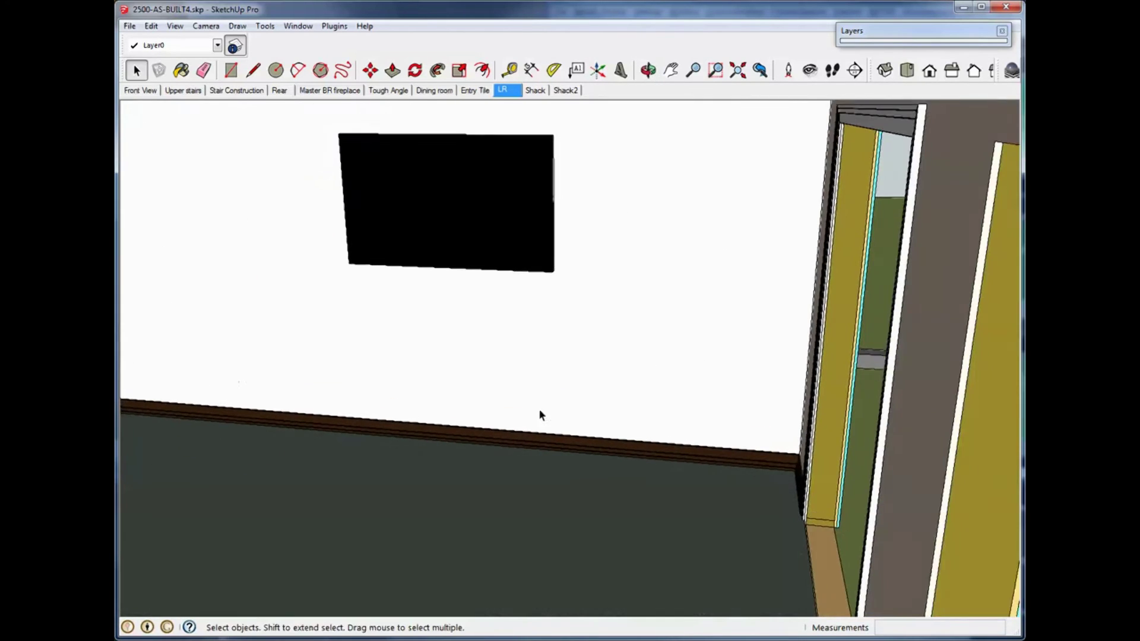
pyautogui.scroll(2, 617, 306)
pyautogui.scroll(5, 677, 192)
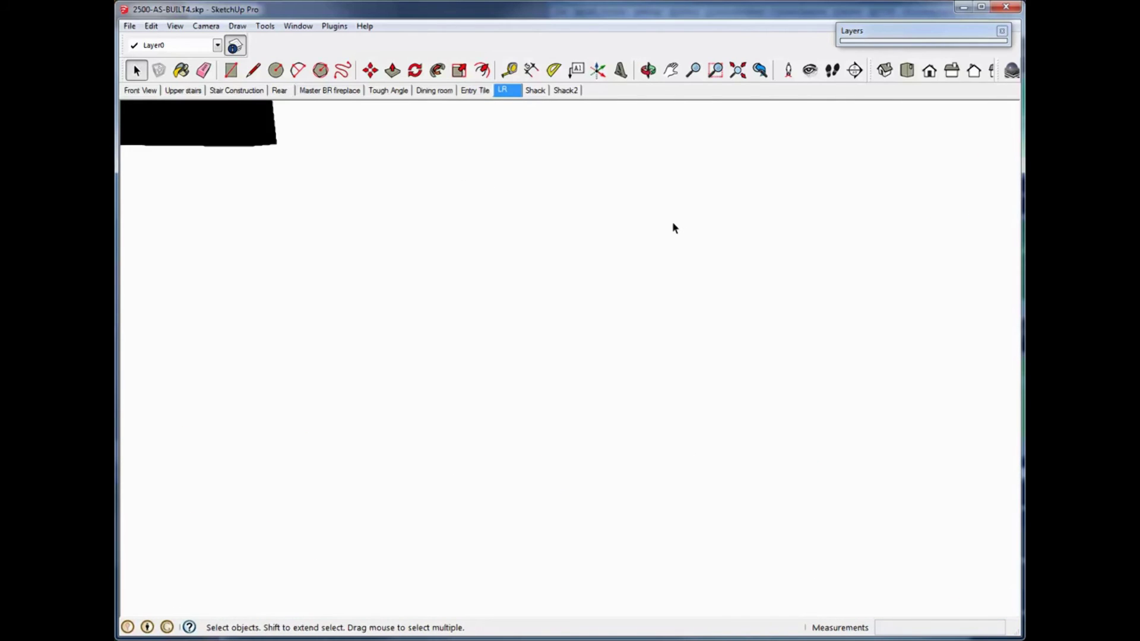
pyautogui.scroll(6, 673, 225)
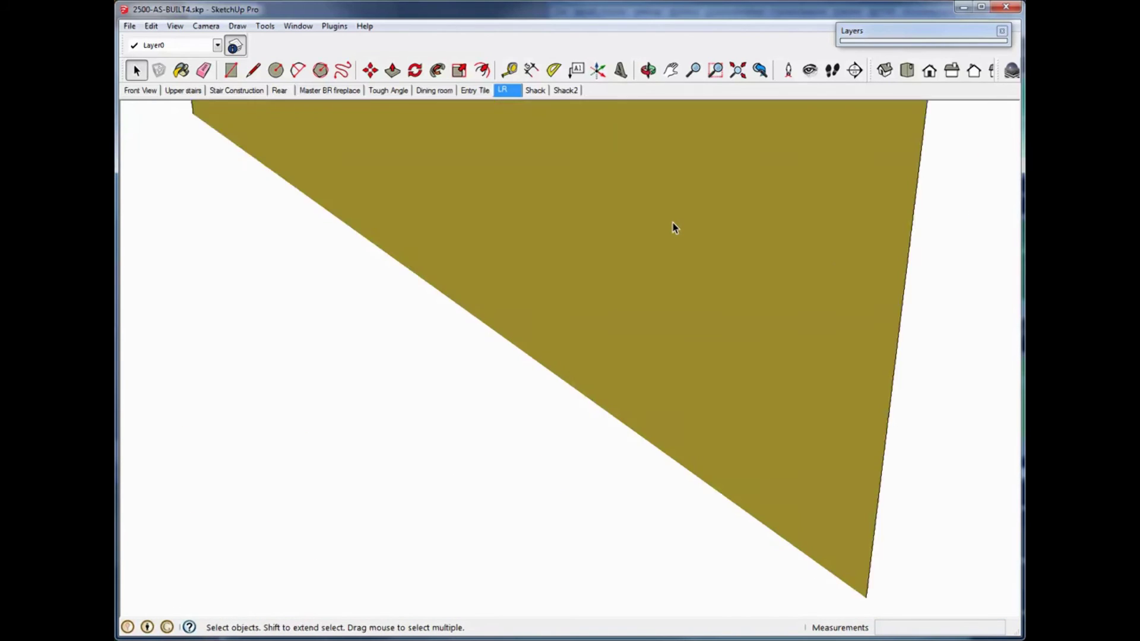
pyautogui.scroll(6, 672, 224)
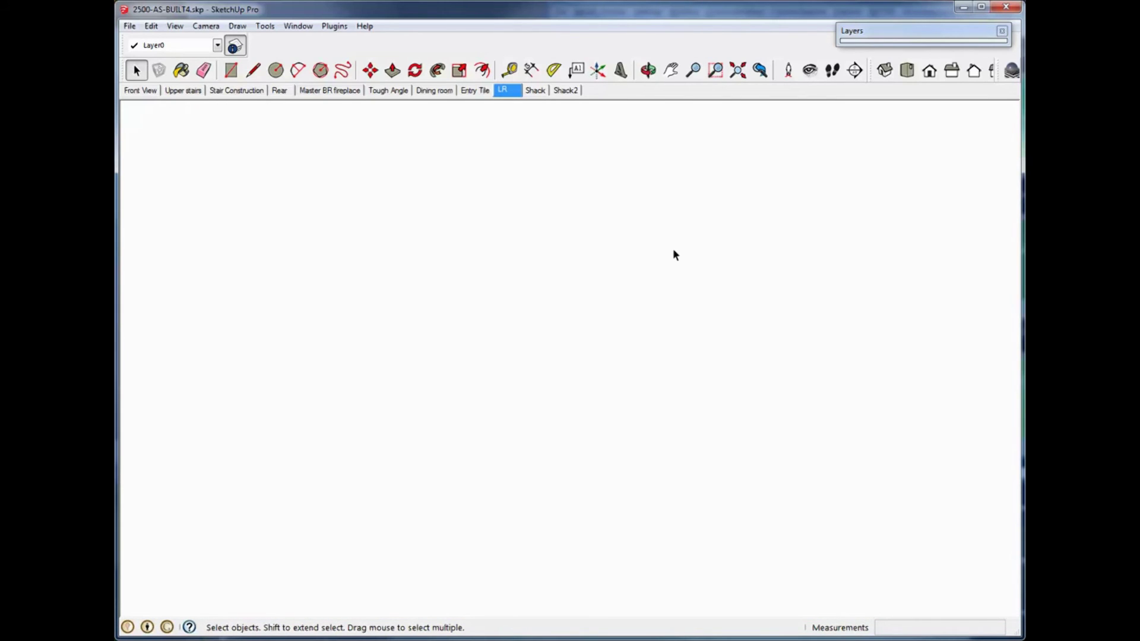
pyautogui.scroll(5, 675, 255)
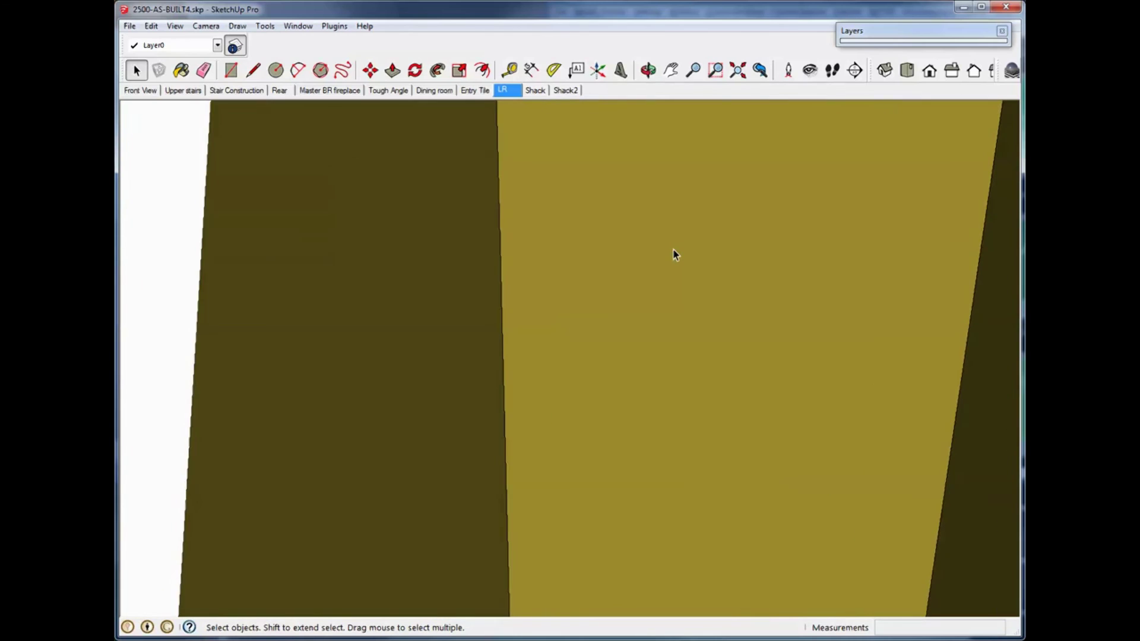
pyautogui.scroll(5, 676, 255)
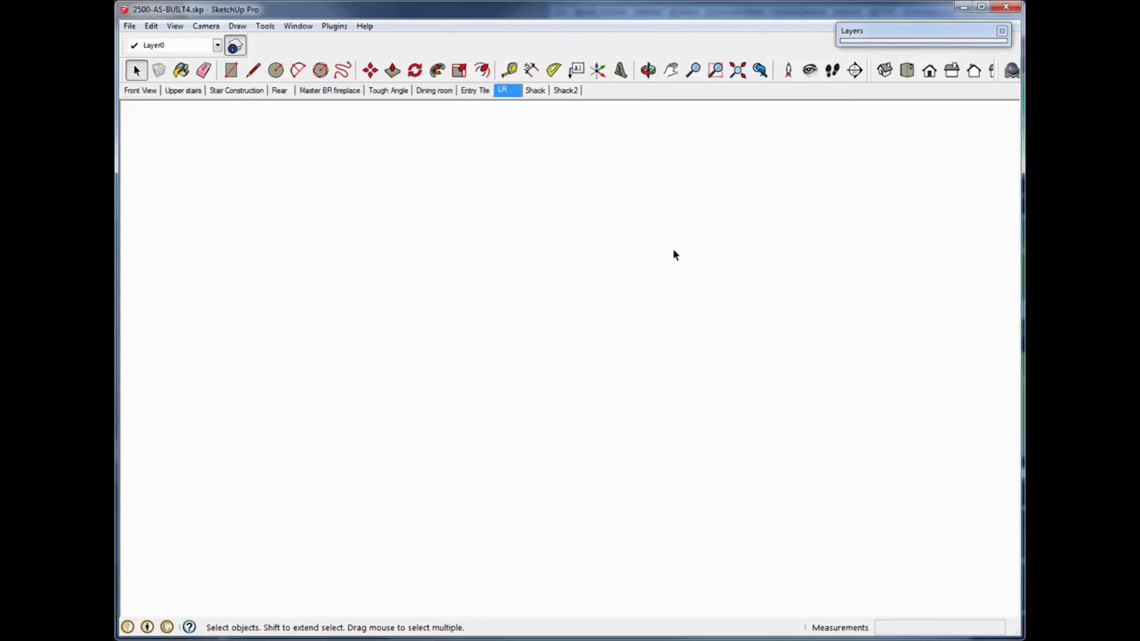
pyautogui.scroll(3, 674, 254)
pyautogui.moveTo(674, 251); pyautogui.dragTo(699, 352, button='middle')
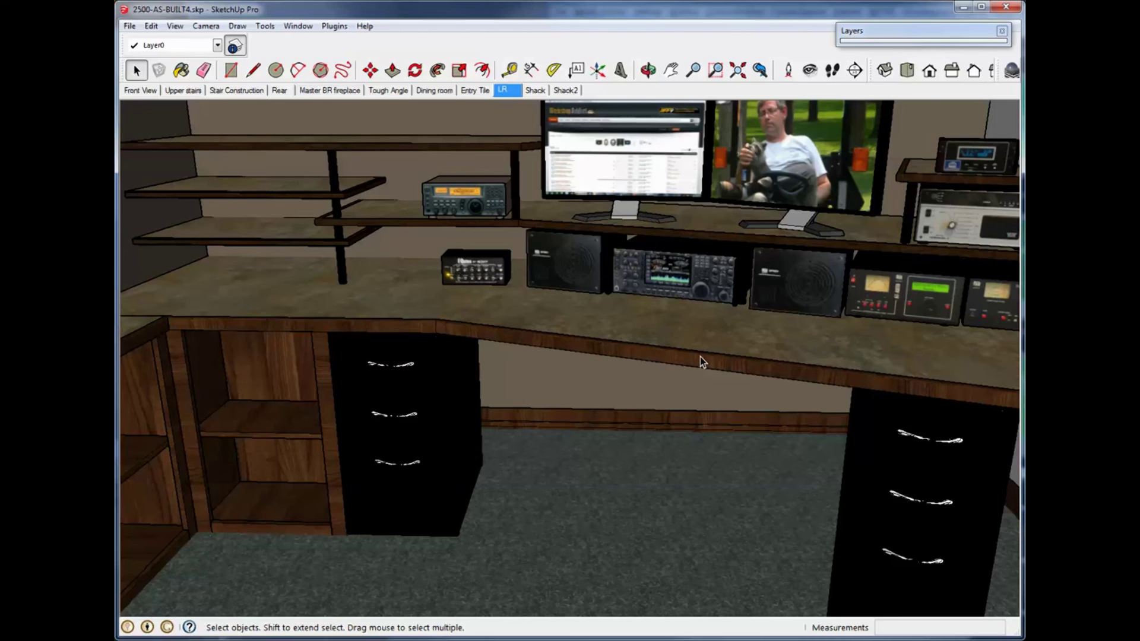
pyautogui.scroll(-2, 701, 362)
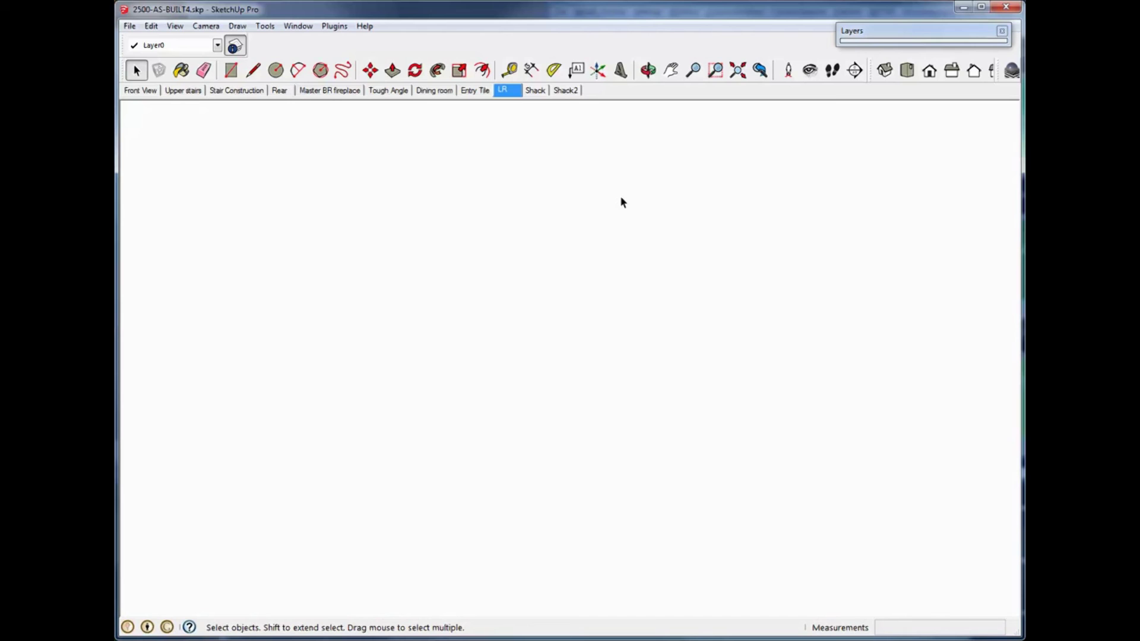
# Step: Switch back to the Shack scene with the desk, monitors, shelves and world map
pyautogui.click(538, 89)
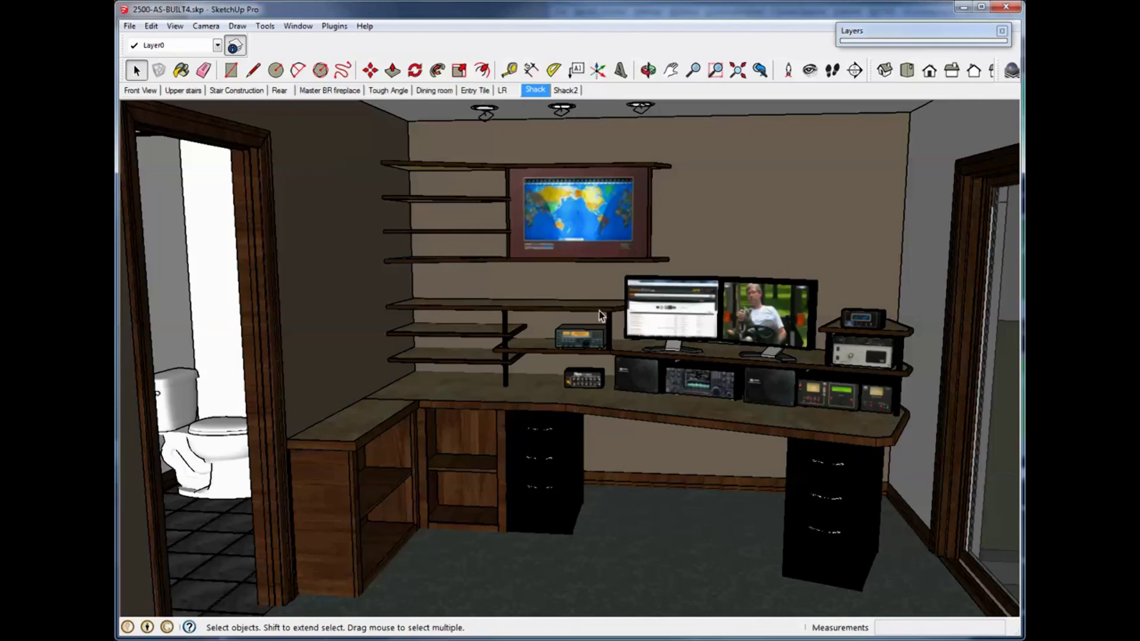
# Step: In the expanded Layers list, toggle equipment off and on, then hide Formica, TRIM and Particle Board
pyautogui.click(885, 32)
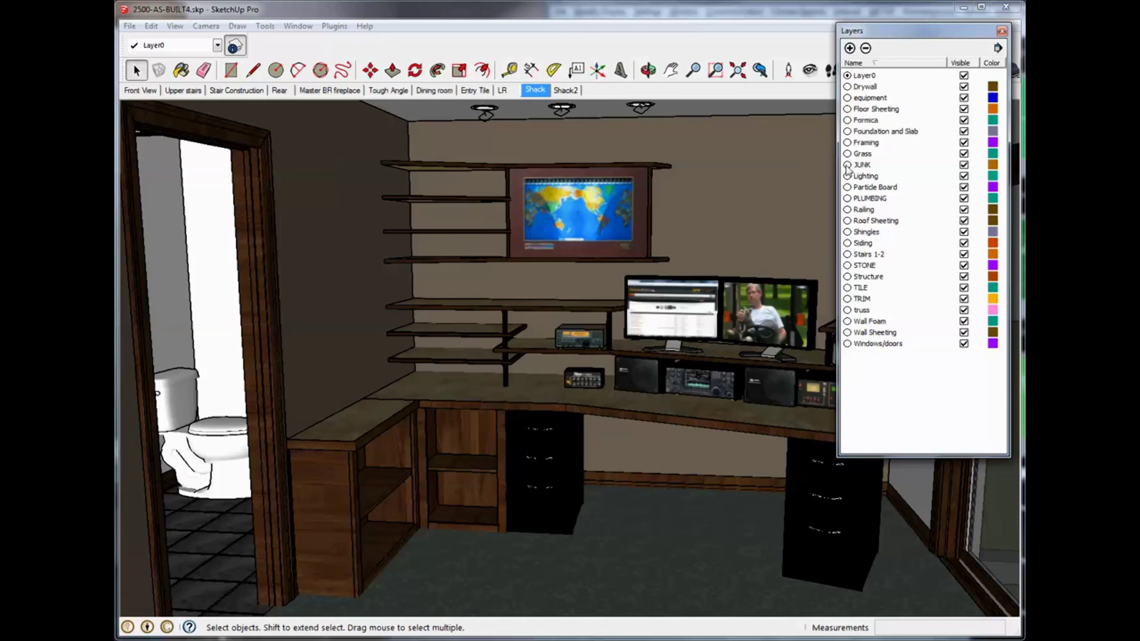
pyautogui.click(963, 98)
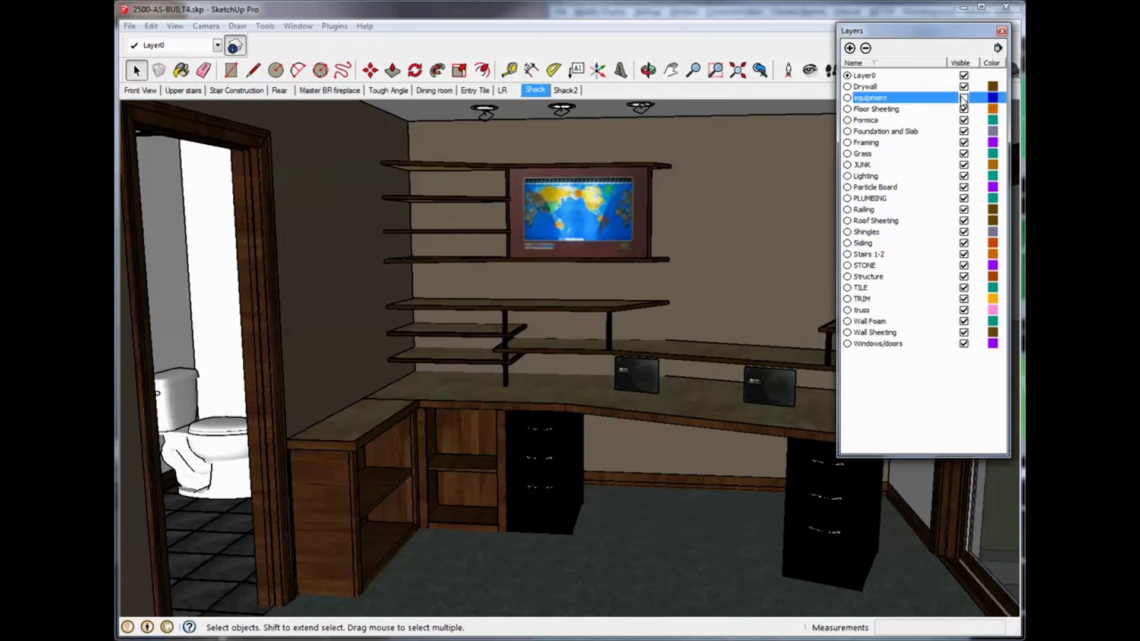
pyautogui.click(964, 99)
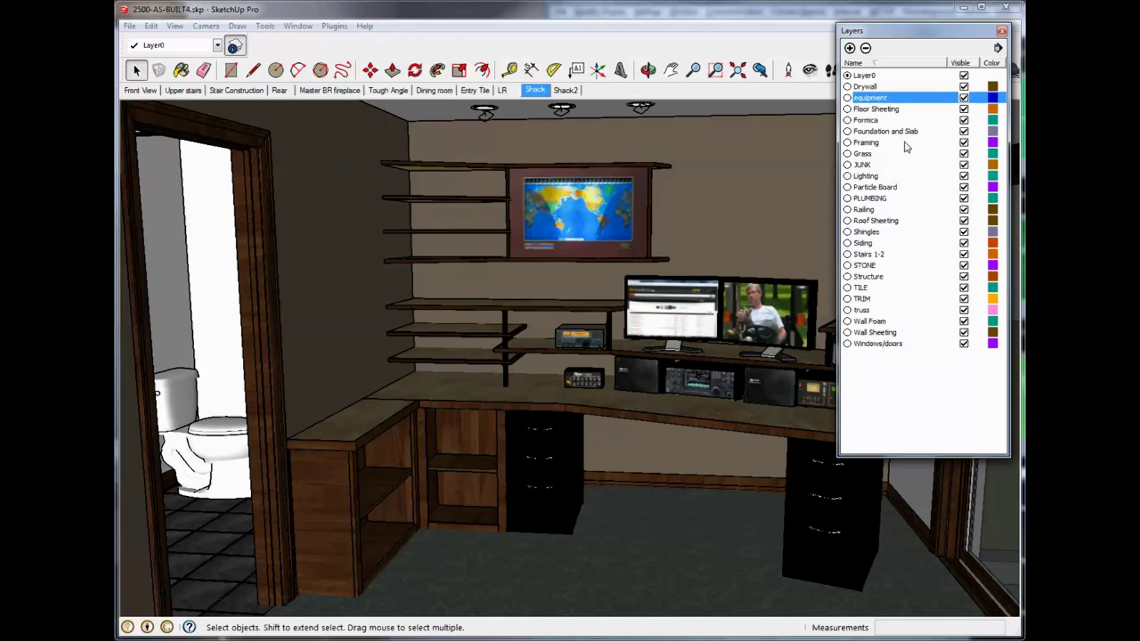
pyautogui.click(964, 120)
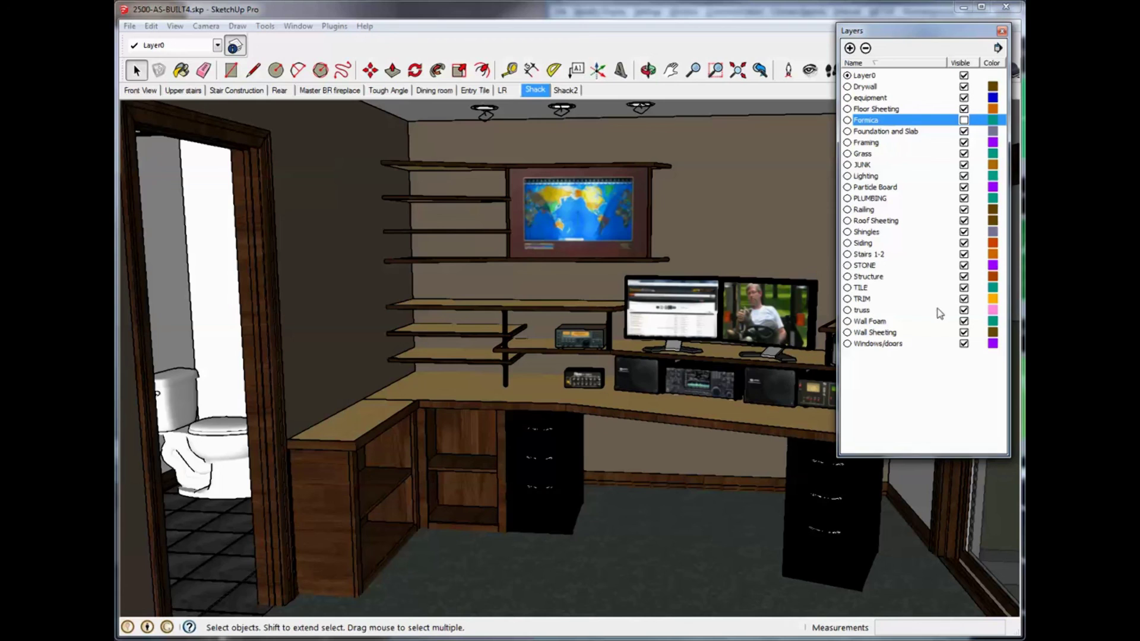
pyautogui.click(964, 299)
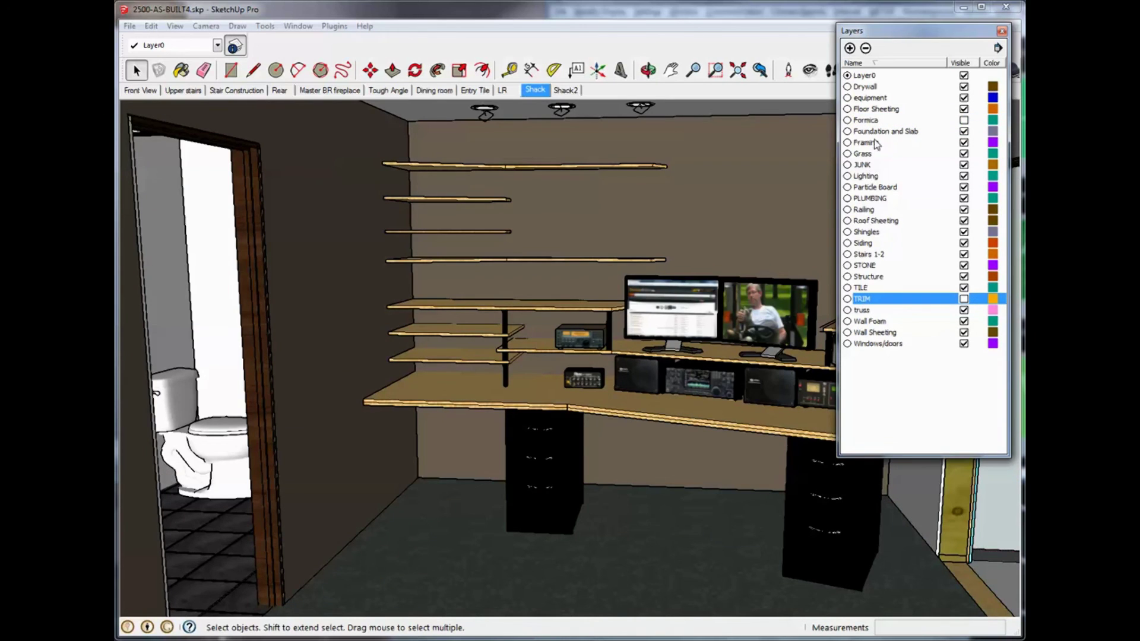
pyautogui.click(964, 187)
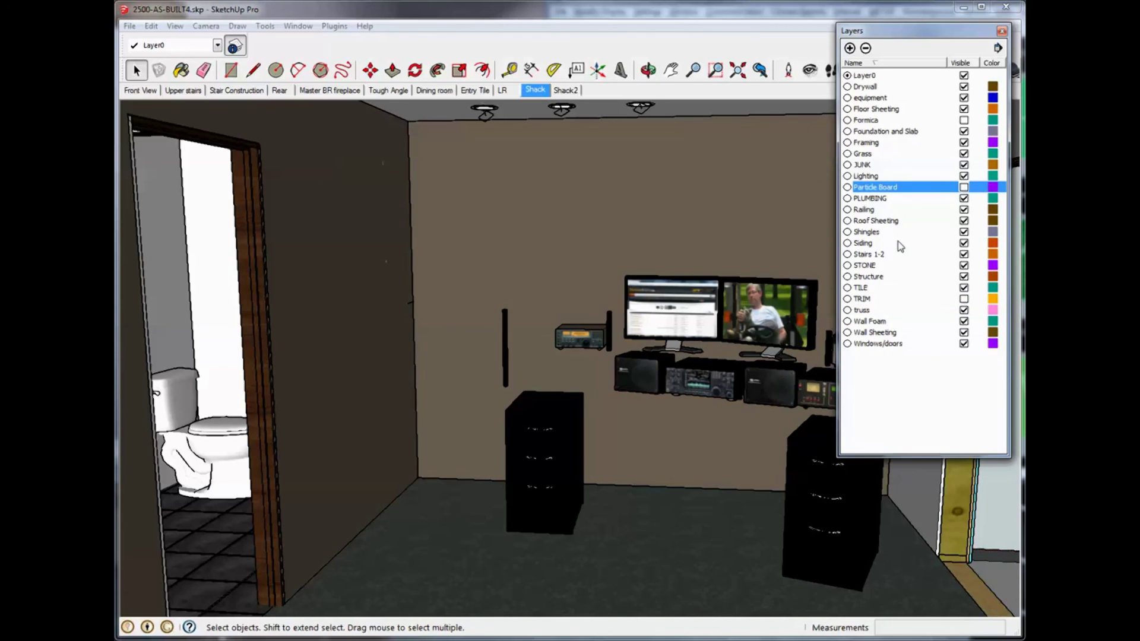